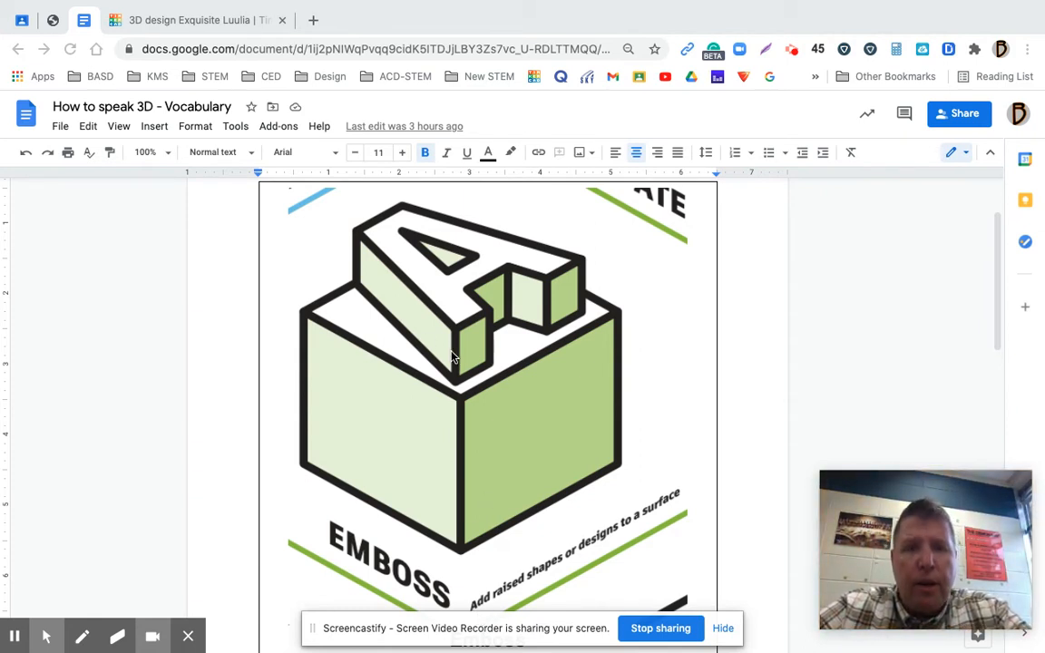
Switch to the Tinkercad design with the empty workplane
{"action": "left_click", "coordinate": [216, 29]}
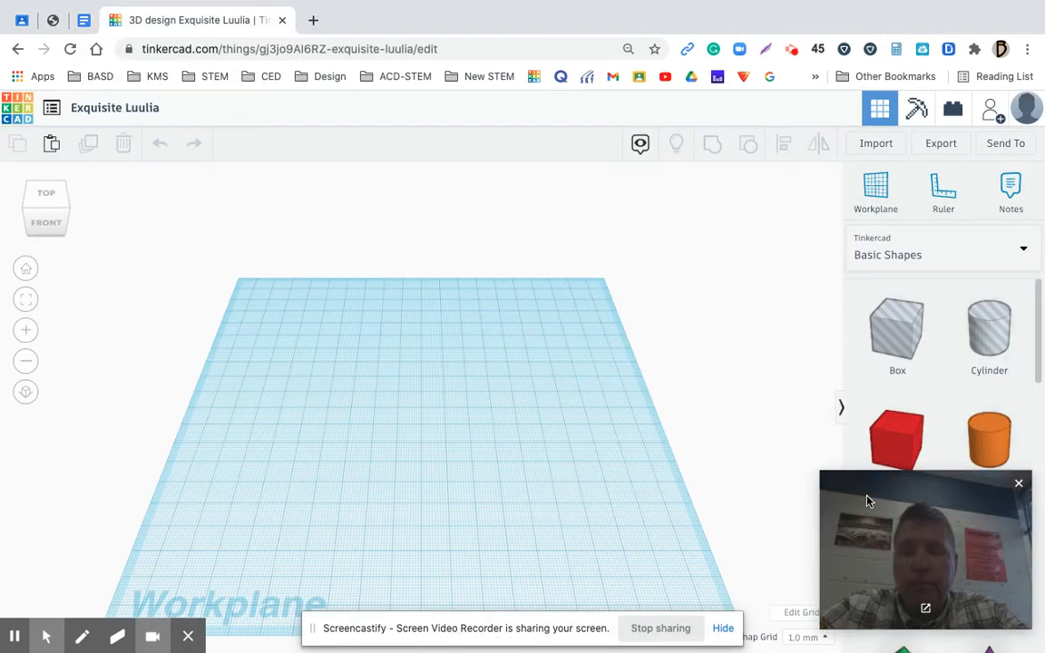
{"action": "left_click_drag", "start_coordinate": [871, 501], "coordinate": [708, 342]}
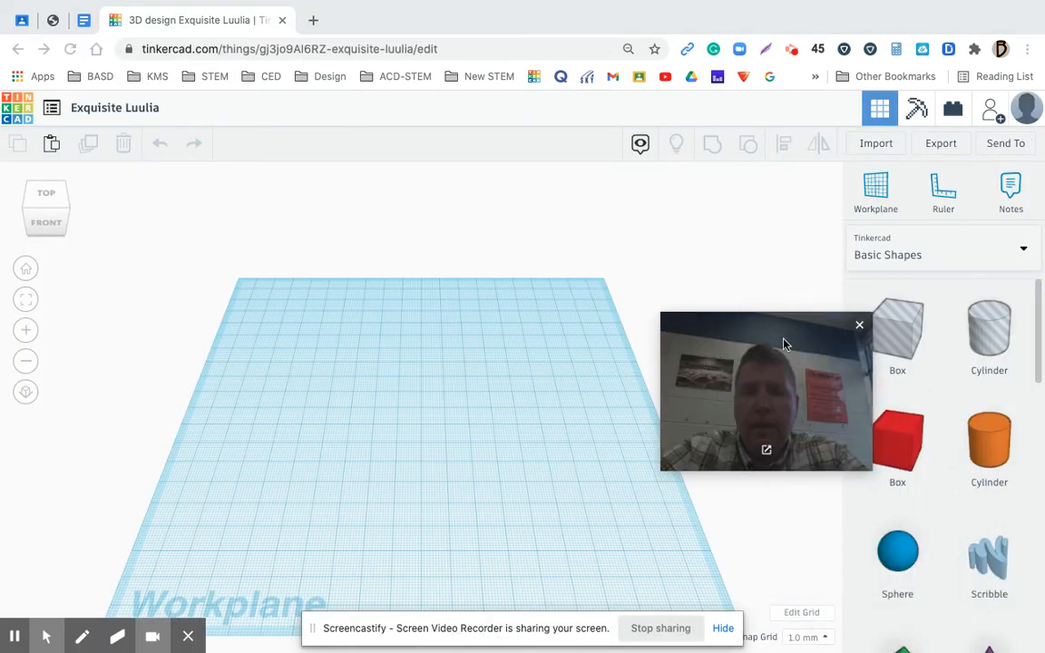
{"action": "left_click", "coordinate": [858, 326]}
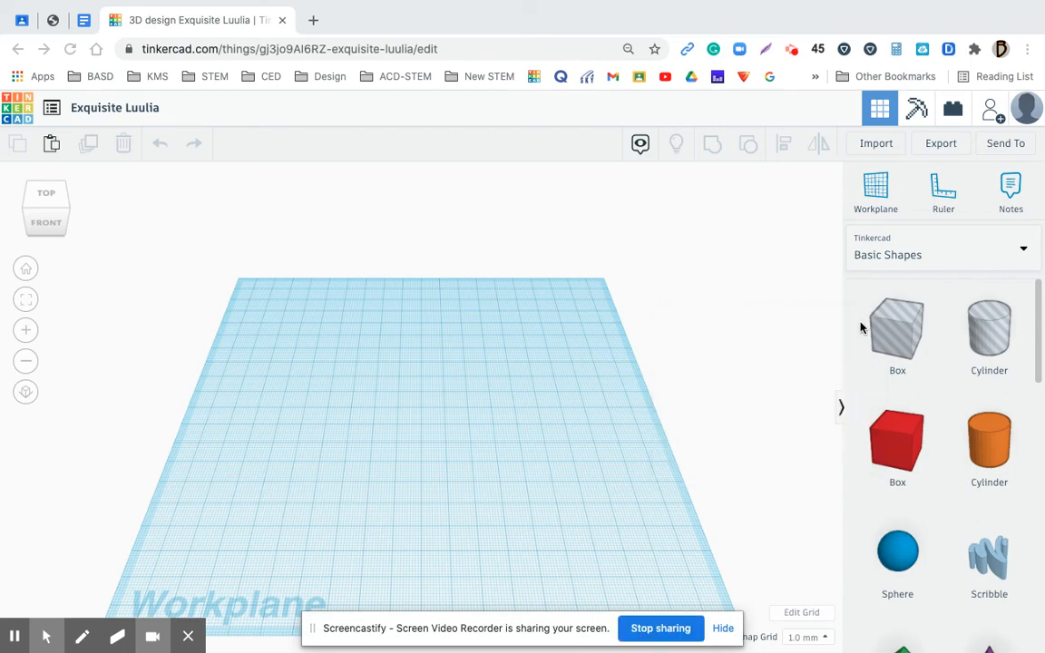
Change the workplane grid units to inches with the default preset and set the snap grid to 1/4 in
{"action": "left_click", "coordinate": [800, 614]}
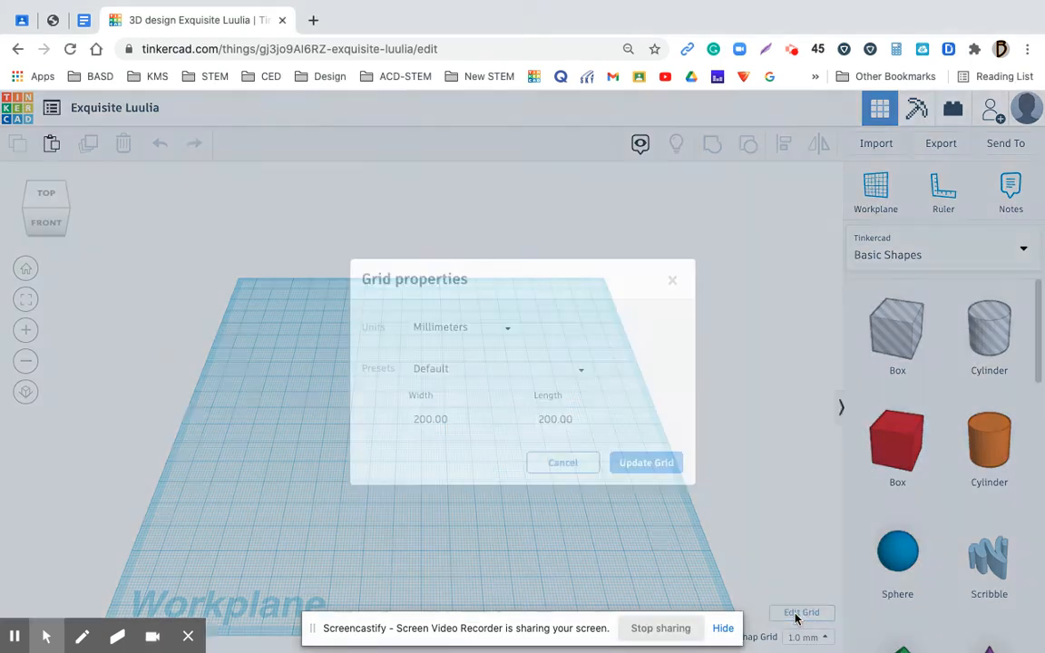
{"action": "left_click", "coordinate": [502, 332]}
{"action": "left_click", "coordinate": [452, 373]}
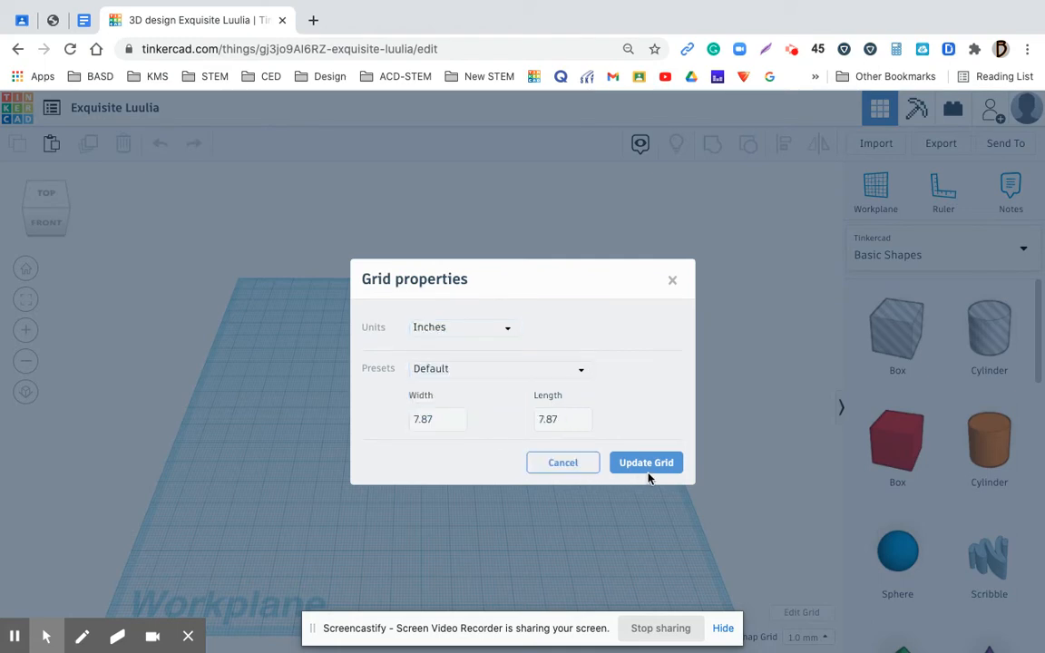
{"action": "left_click", "coordinate": [460, 414]}
{"action": "left_click", "coordinate": [566, 447]}
{"action": "left_click", "coordinate": [656, 469]}
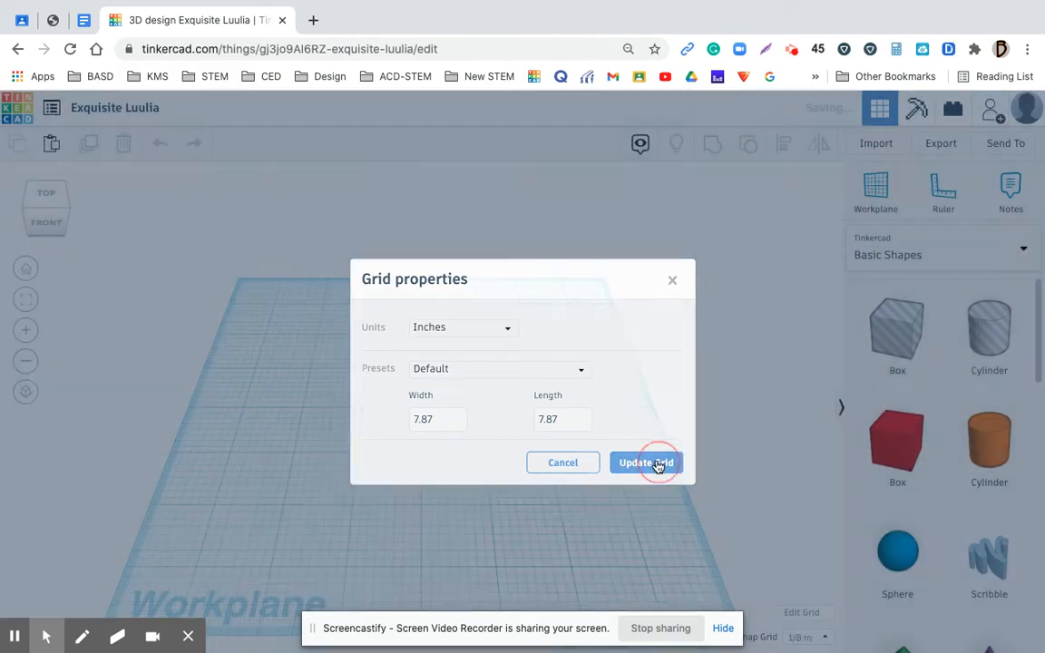
{"action": "left_click", "coordinate": [823, 638]}
{"action": "left_click", "coordinate": [798, 585]}
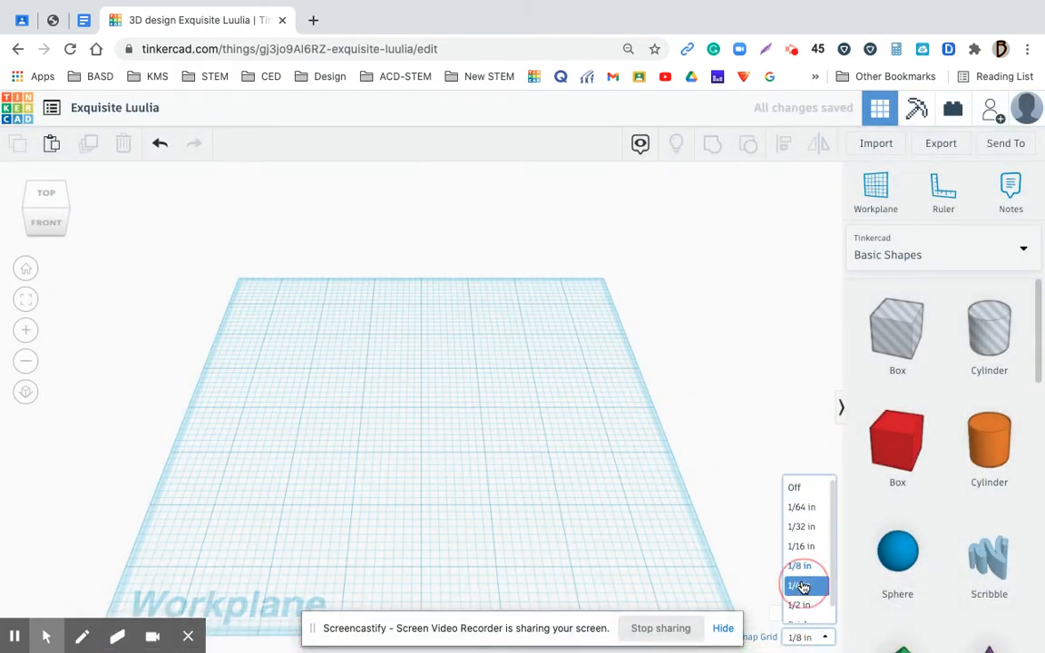
Rename the design to "Emboss"
{"action": "left_click", "coordinate": [150, 108]}
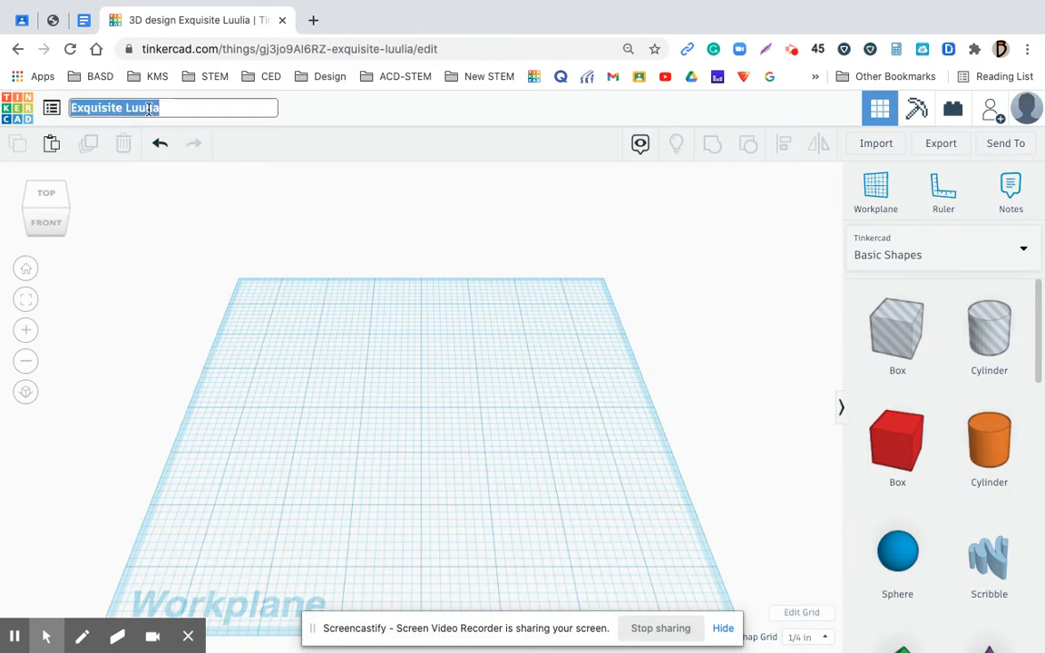
{"action": "key", "text": "BackSpace"}
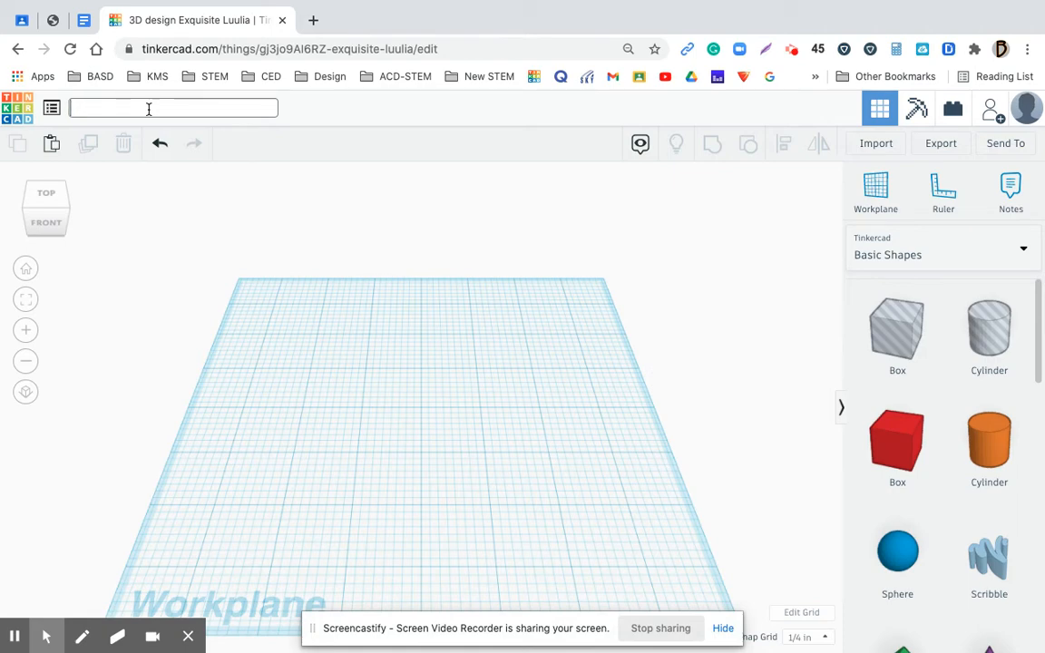
{"action": "type", "text": "E"}
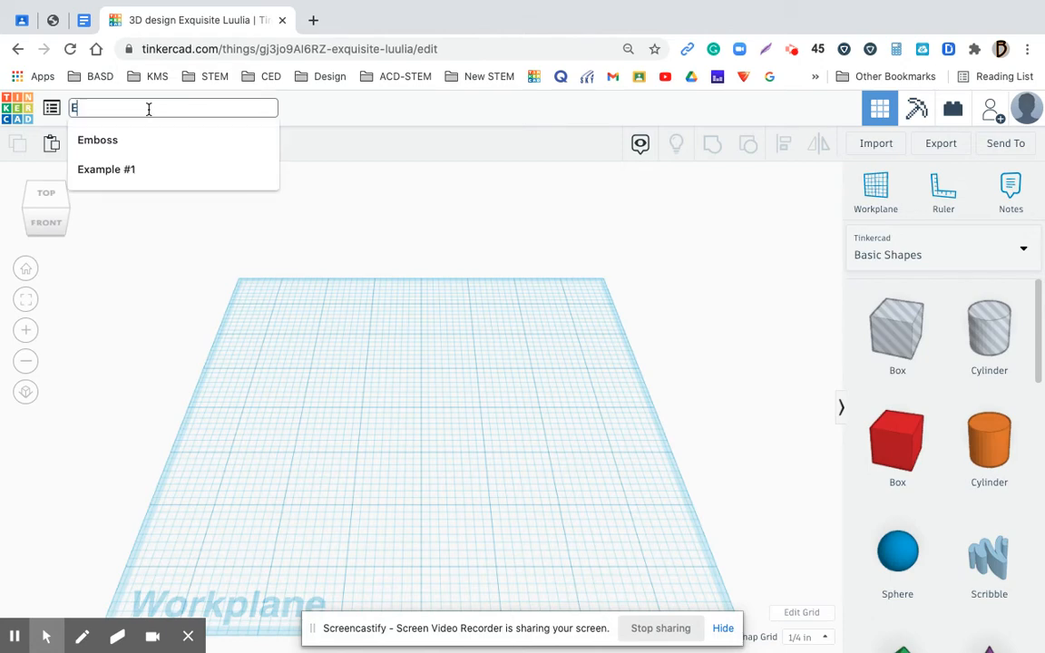
{"action": "type", "text": "mboss"}
{"action": "key", "text": "Return"}
{"action": "left_click", "coordinate": [466, 254]}
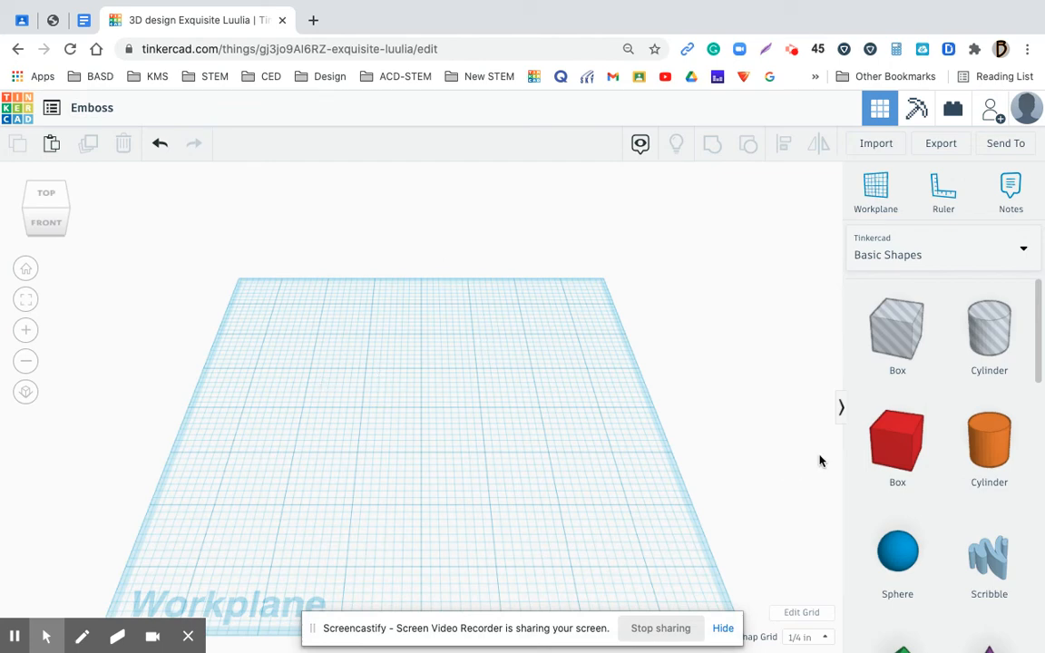
Place a solid red box on the workplane and set its base dimensions to 4 by 4 in
{"action": "left_click_drag", "start_coordinate": [909, 446], "coordinate": [302, 451]}
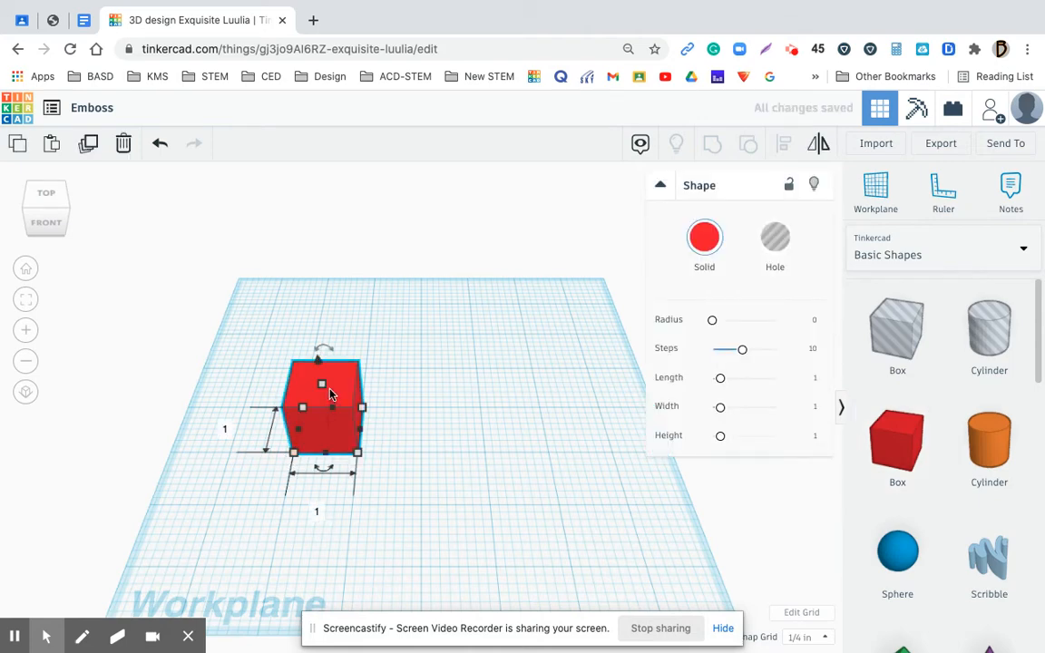
{"action": "left_click", "coordinate": [316, 512]}
{"action": "type", "text": "4"}
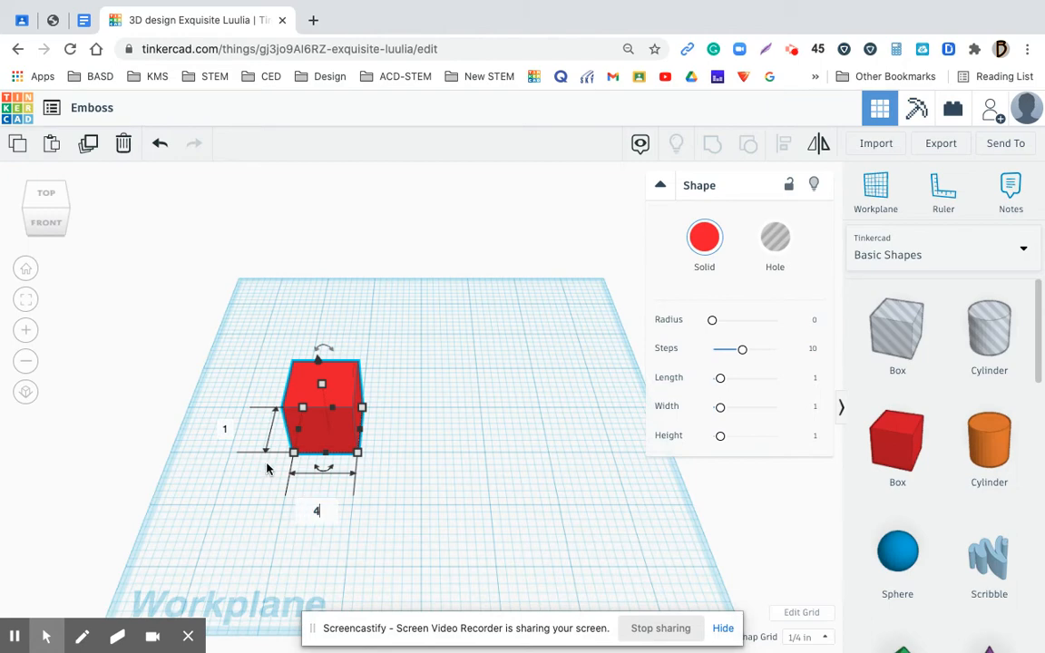
{"action": "left_click", "coordinate": [225, 428]}
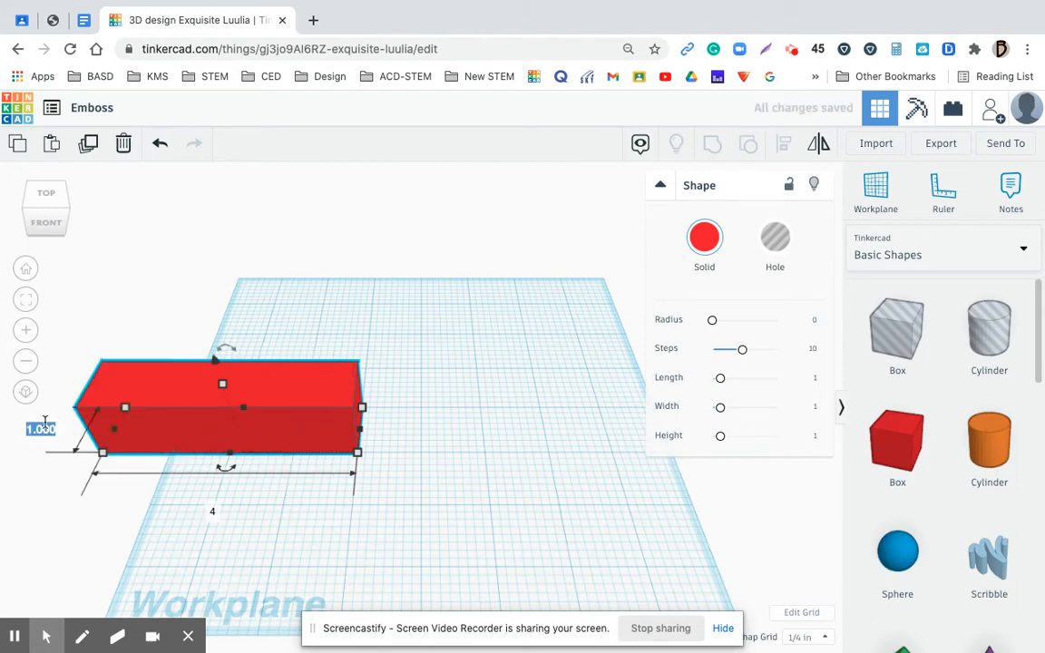
{"action": "key", "text": "BackSpace"}
{"action": "type", "text": "4"}
{"action": "key", "text": "Return"}
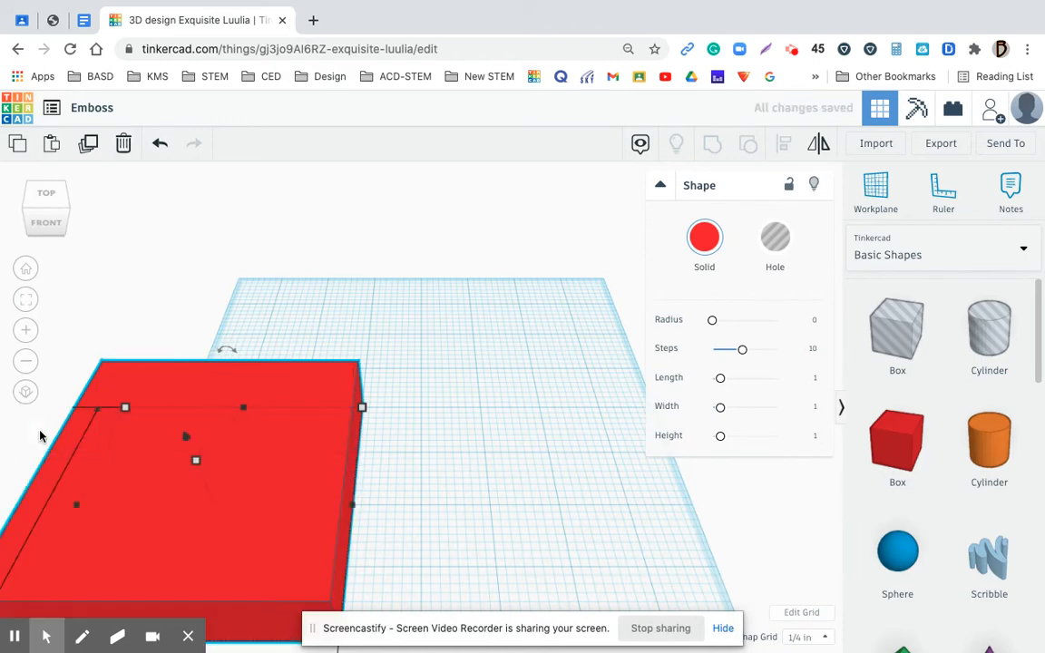
Move the red box to the middle of the workplane and set its height to 1/2 in
{"action": "left_click_drag", "start_coordinate": [167, 384], "coordinate": [360, 310]}
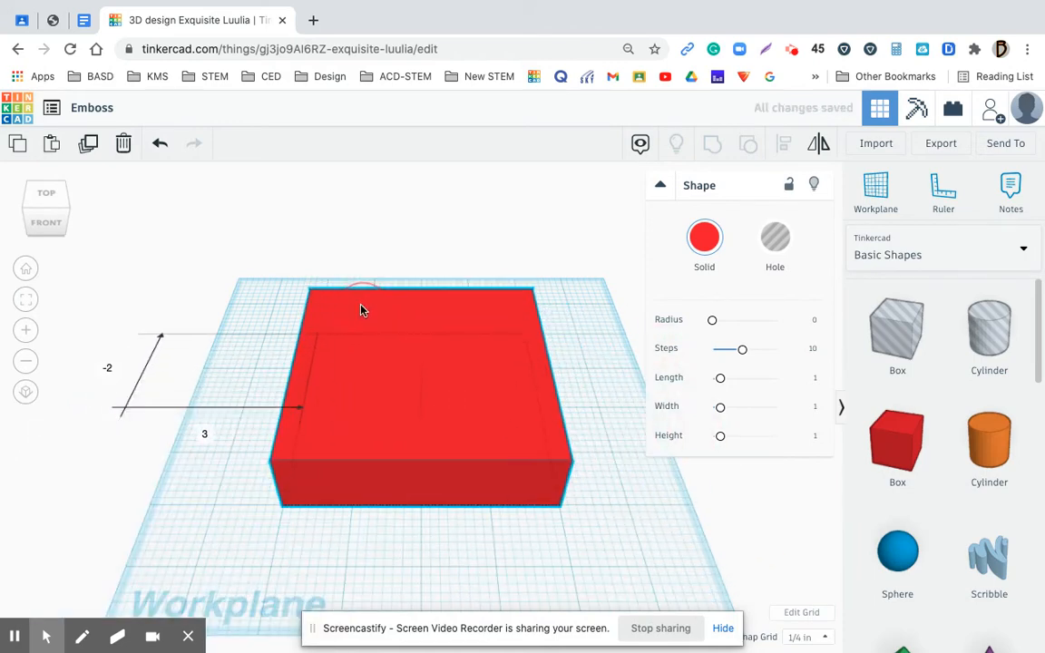
{"action": "left_click", "coordinate": [420, 558]}
{"action": "left_click", "coordinate": [425, 386]}
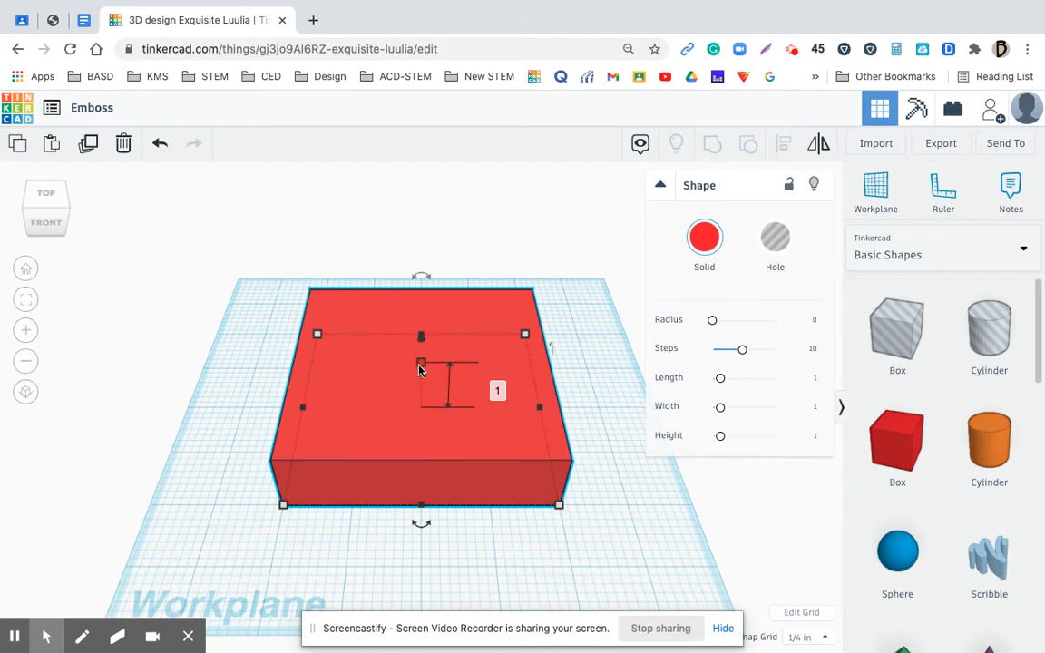
{"action": "left_click", "coordinate": [48, 223]}
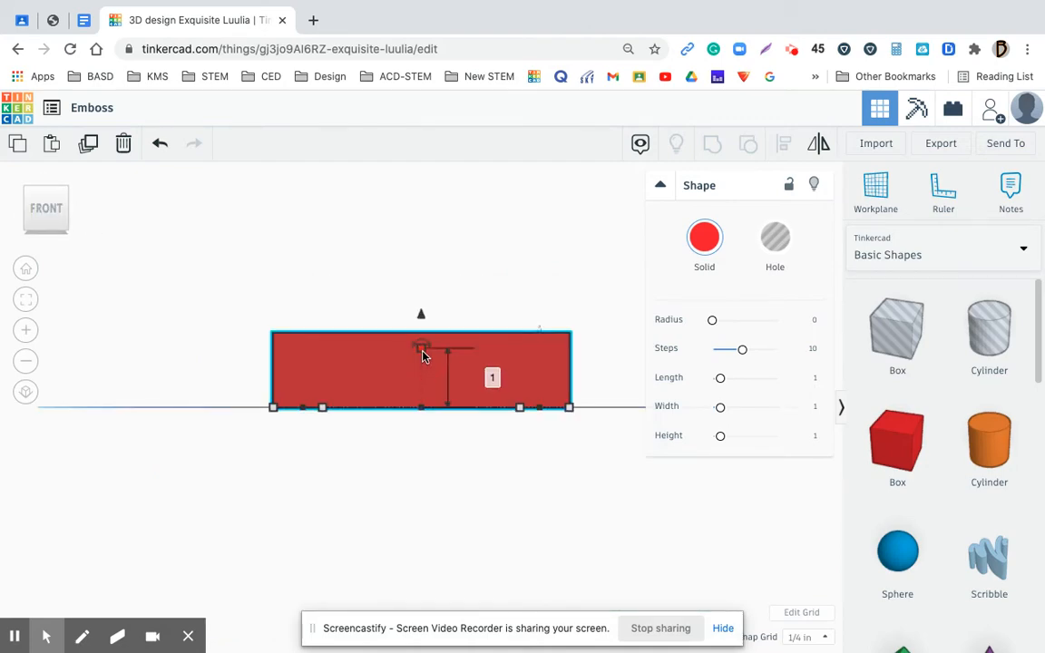
{"action": "left_click", "coordinate": [491, 378]}
{"action": "type", "text": "1/2"}
{"action": "key", "text": "Return"}
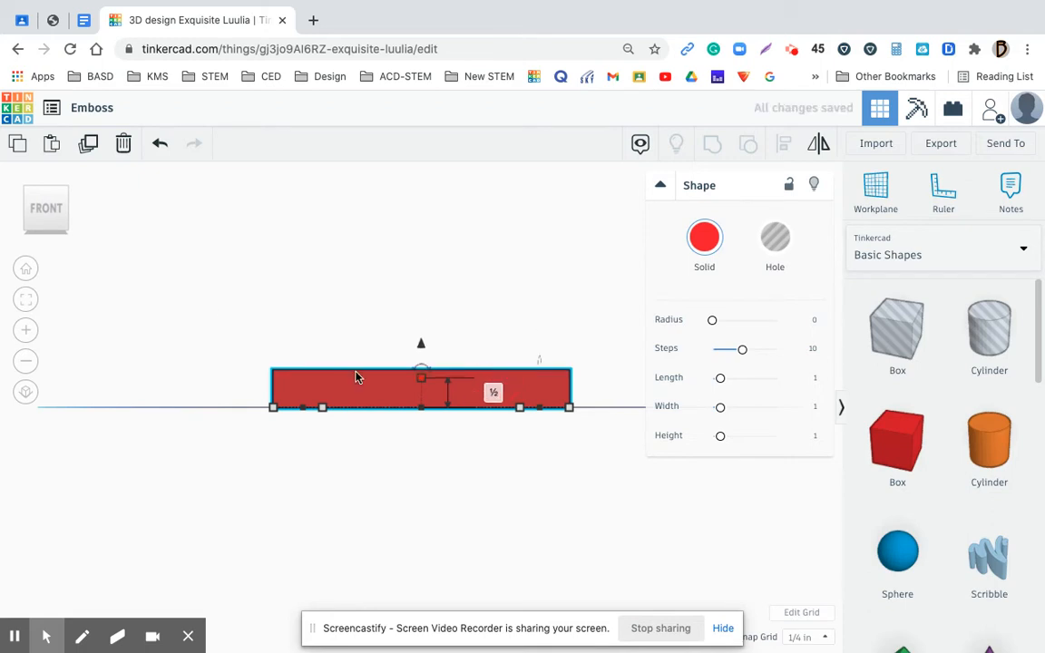
{"action": "left_click", "coordinate": [25, 270]}
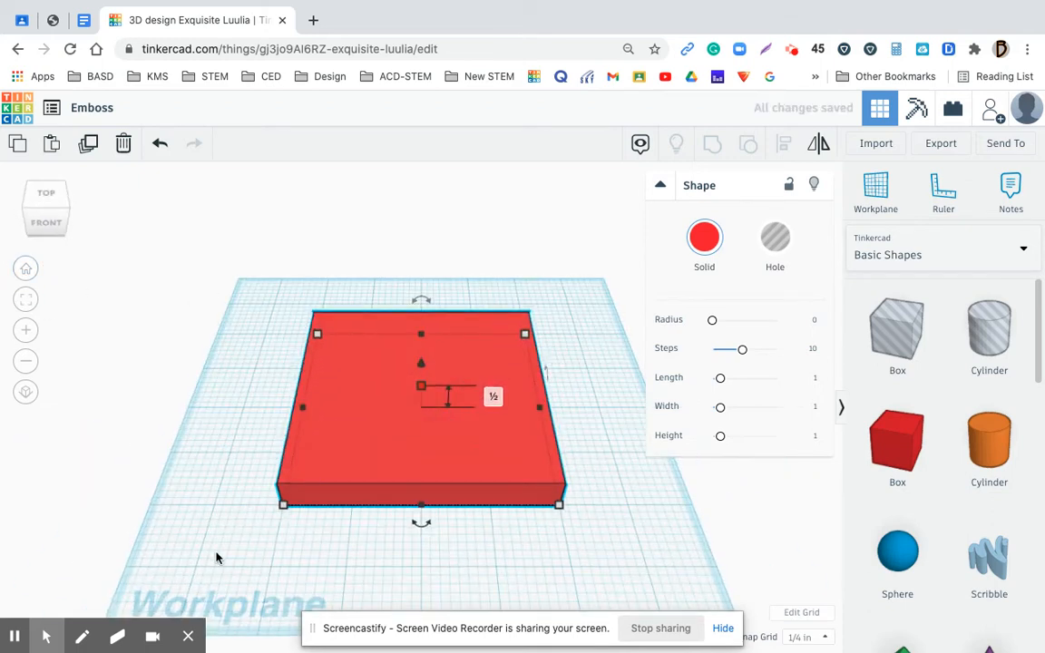
{"action": "left_click", "coordinate": [567, 456]}
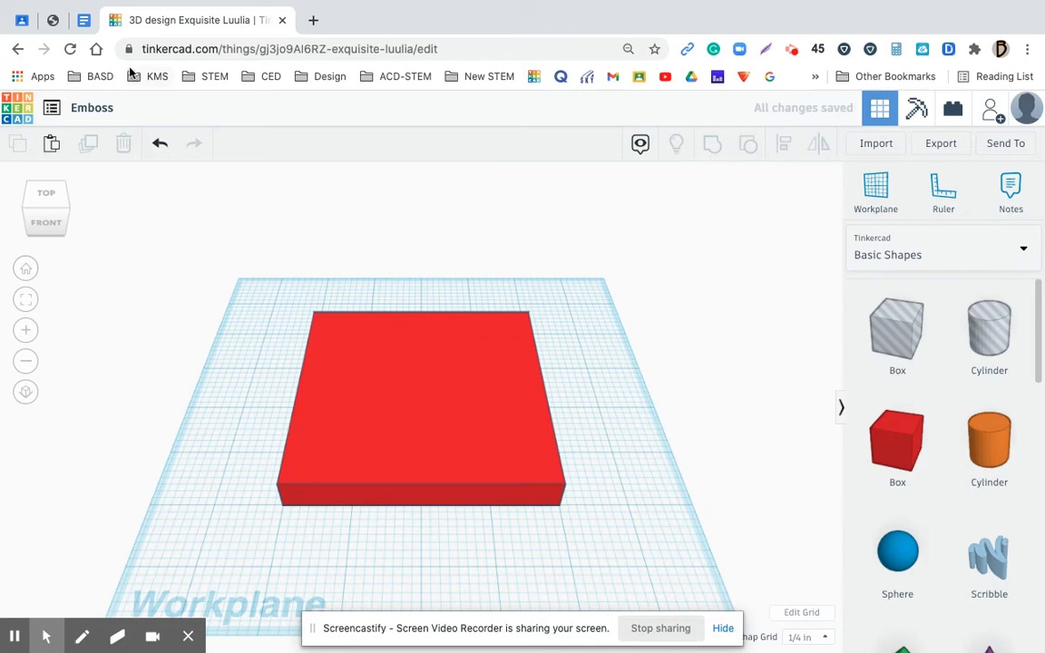
Check the emboss illustration in the vocabulary document and place a Text shape on the workplane in front of the red box
{"action": "left_click", "coordinate": [82, 20]}
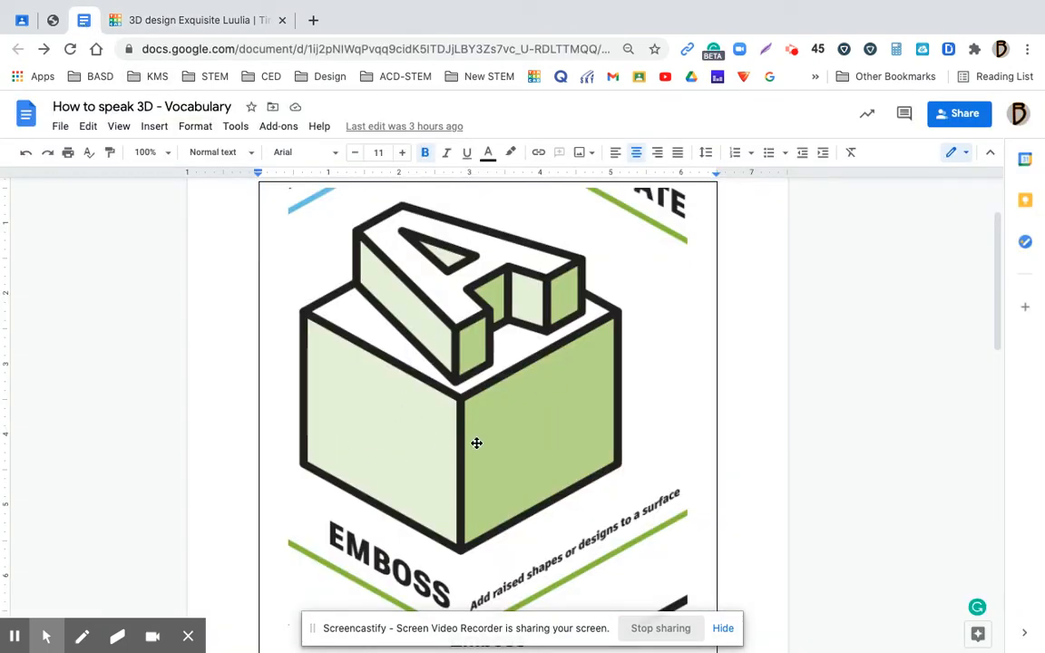
{"action": "left_click", "coordinate": [156, 22]}
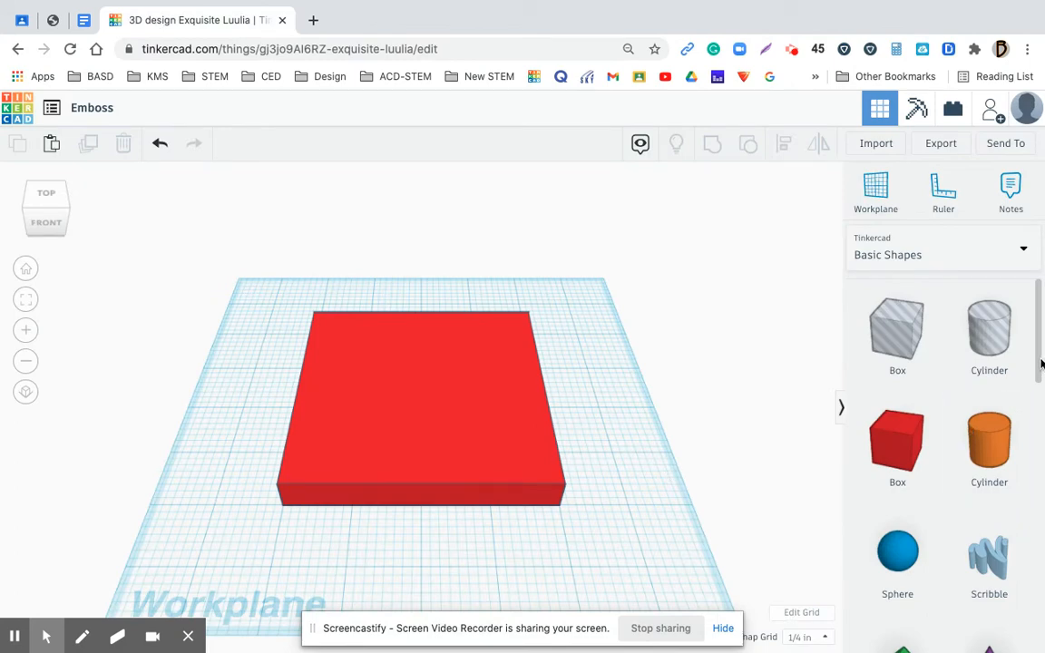
{"action": "left_click_drag", "start_coordinate": [1040, 350], "coordinate": [1040, 450]}
{"action": "left_click", "coordinate": [990, 428]}
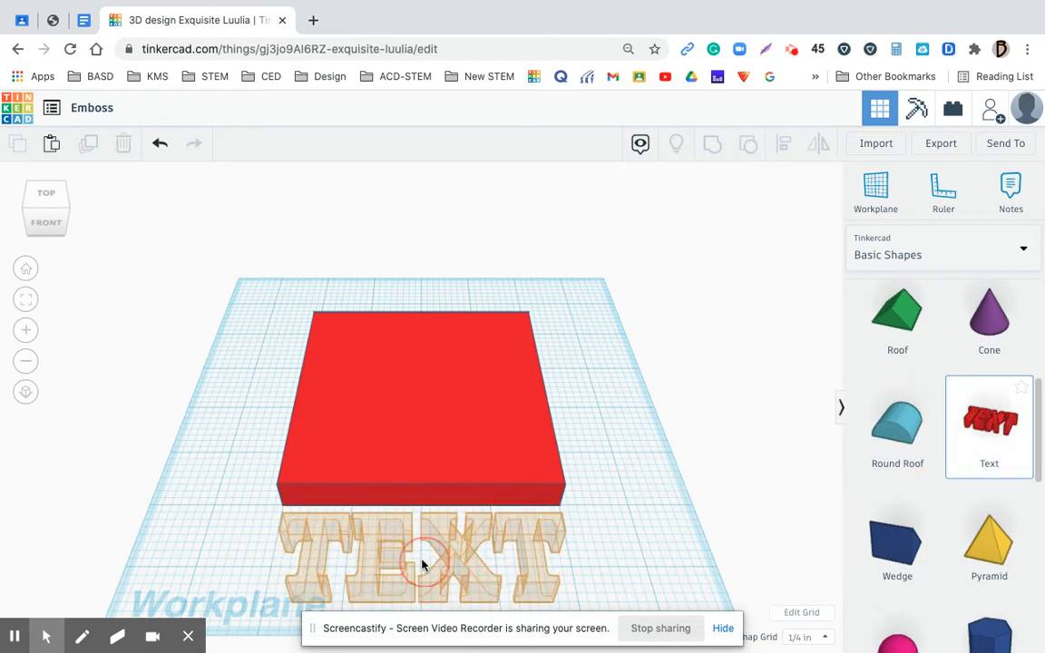
{"action": "left_click", "coordinate": [422, 564]}
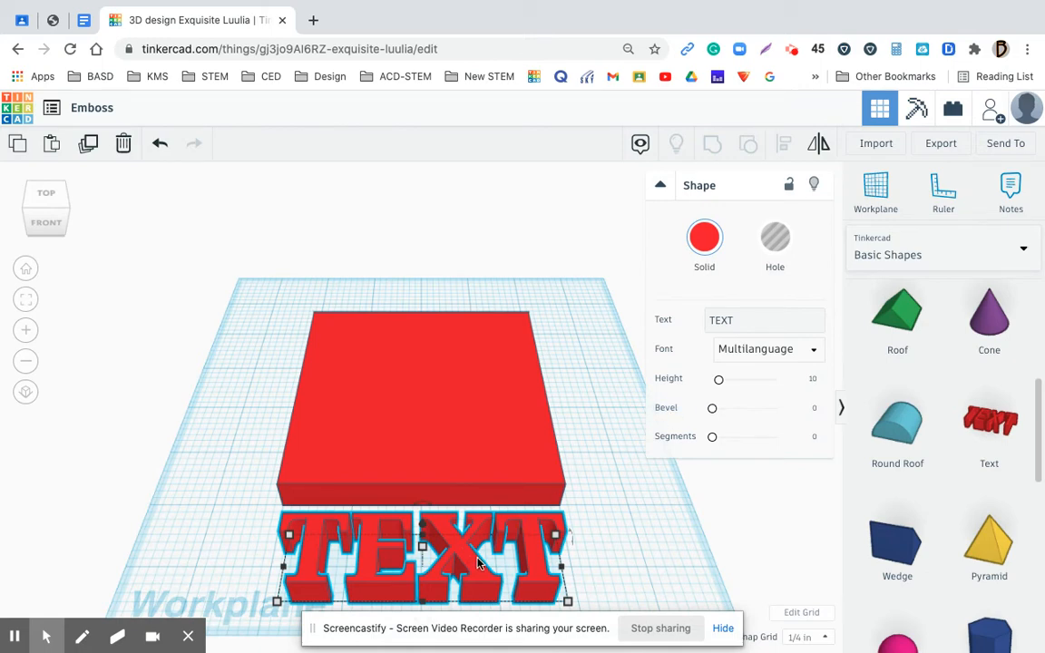
Change the solid colour of the text shape to yellow
{"action": "left_click", "coordinate": [706, 243]}
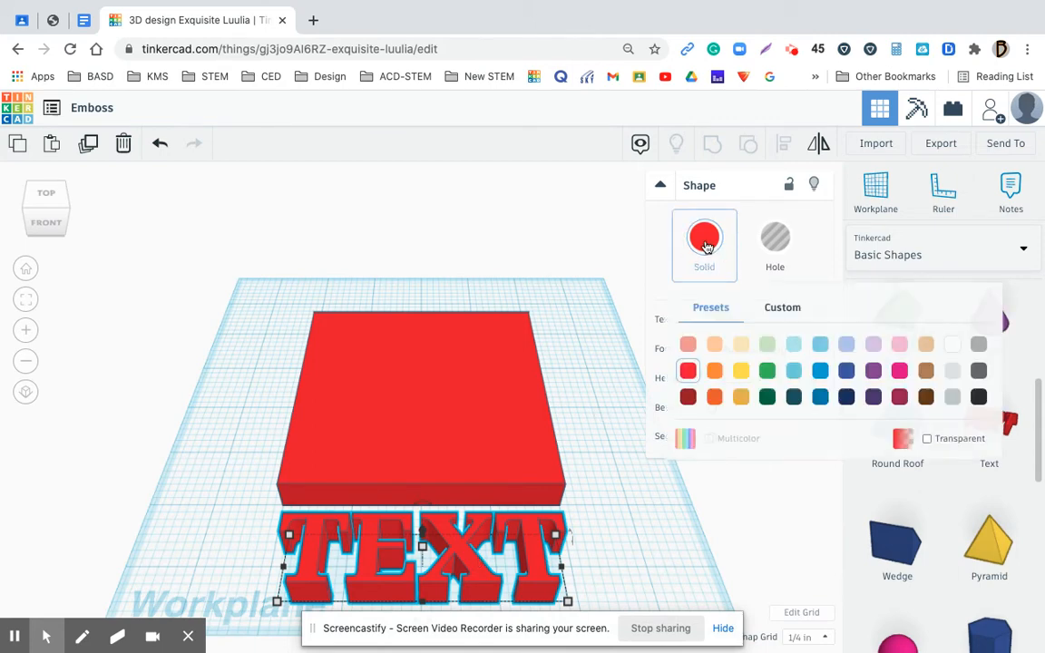
{"action": "left_click", "coordinate": [741, 370]}
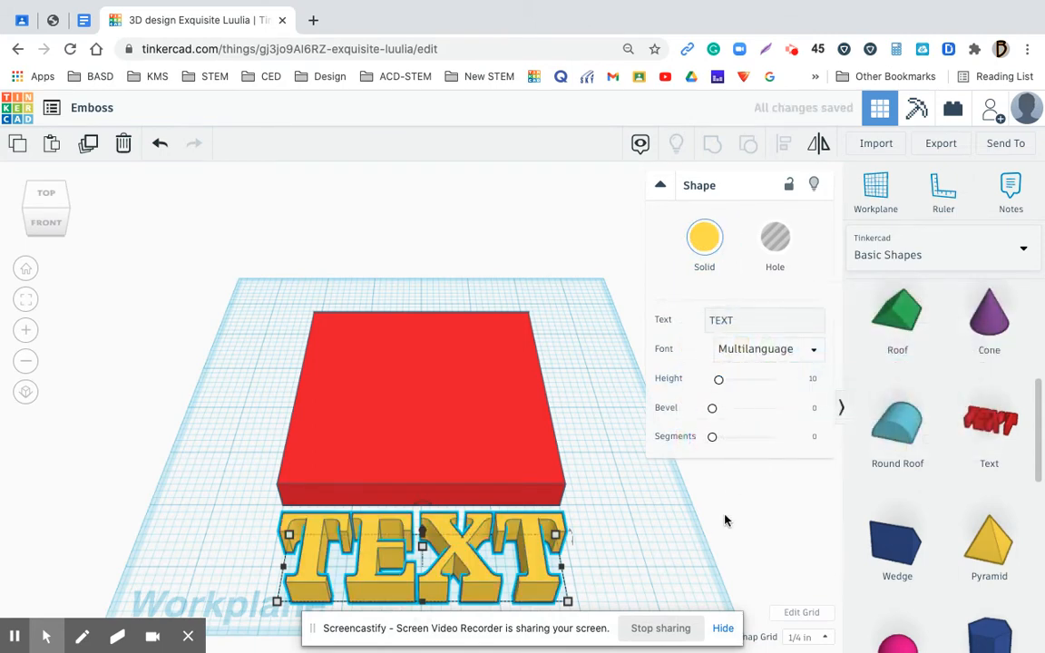
{"action": "left_click", "coordinate": [724, 520]}
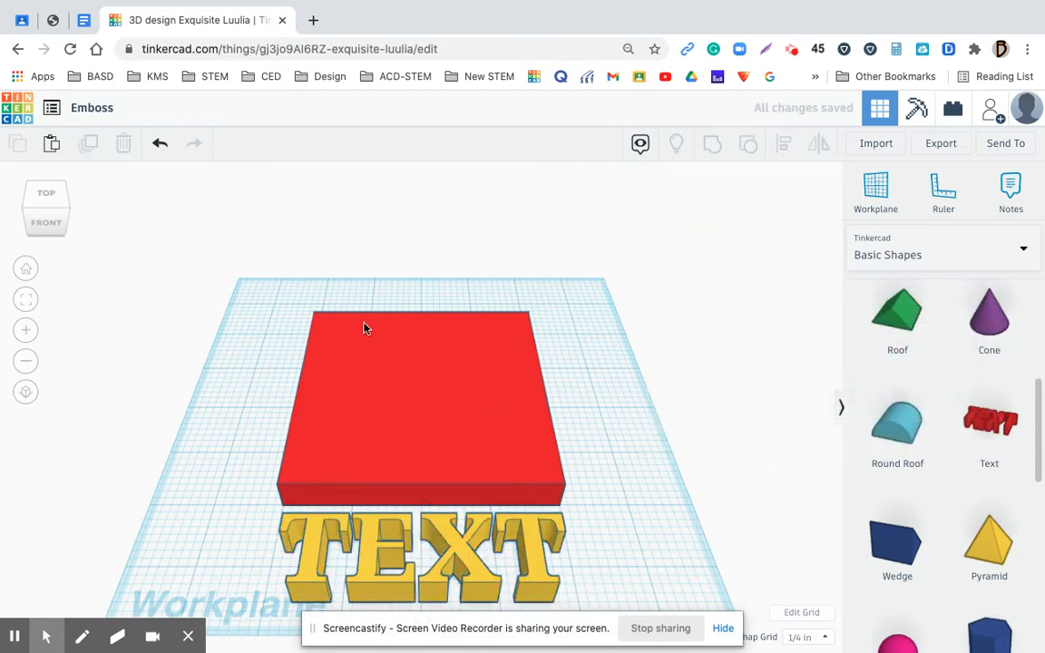
Examine the text and the red box from the front and the left side to compare their heights and positions
{"action": "left_click", "coordinate": [46, 220]}
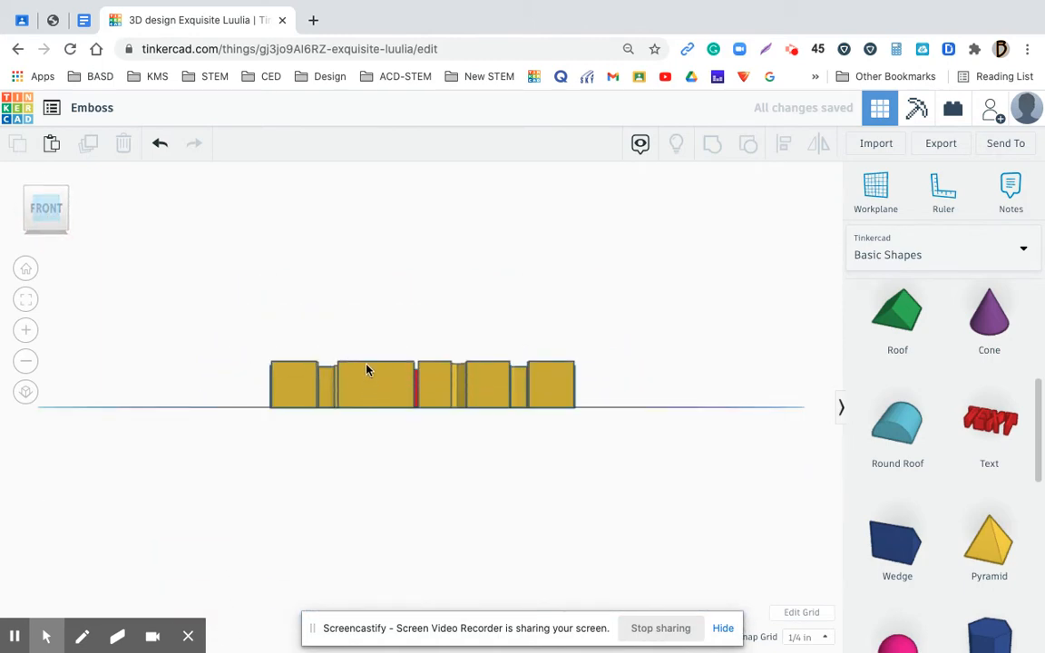
{"action": "left_click", "coordinate": [362, 387]}
{"action": "left_click", "coordinate": [80, 220]}
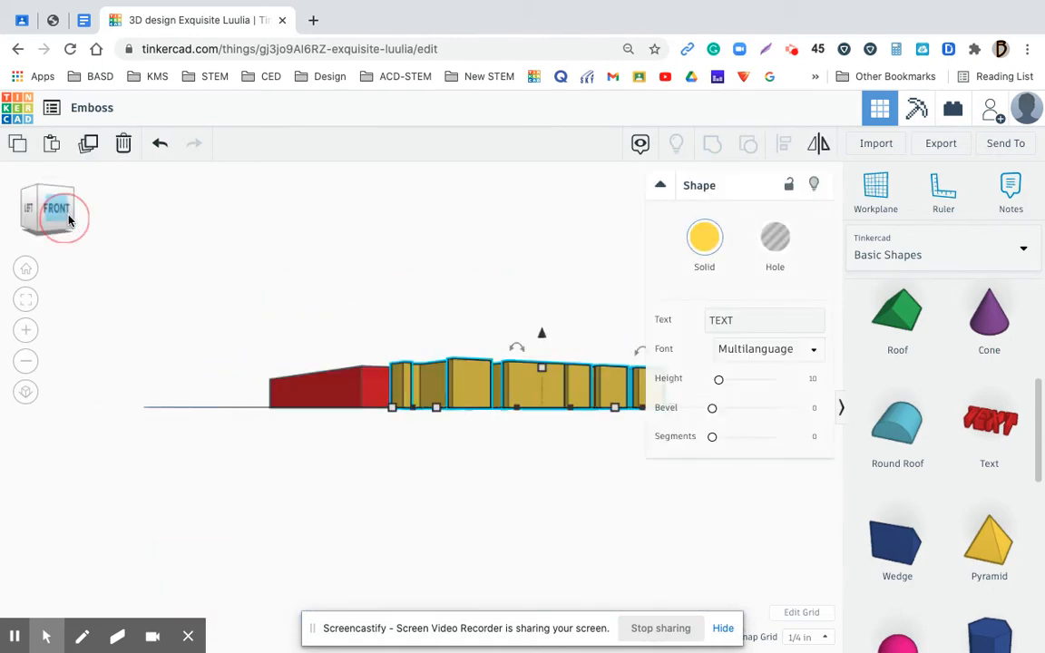
{"action": "left_click", "coordinate": [585, 405]}
{"action": "left_click", "coordinate": [609, 345]}
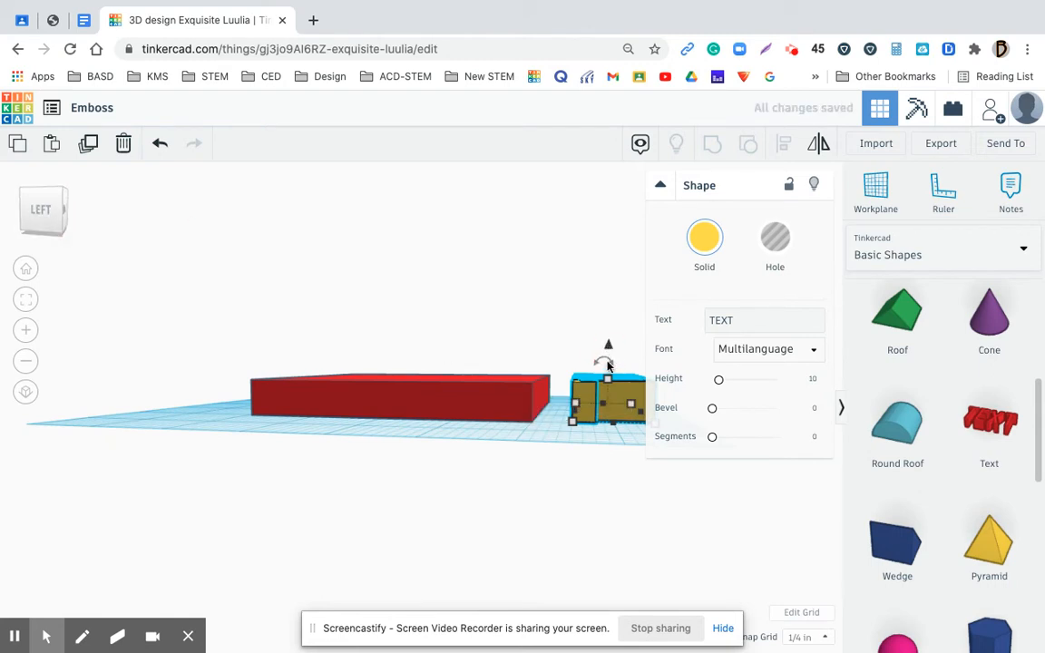
{"action": "left_click", "coordinate": [632, 495]}
{"action": "left_click", "coordinate": [609, 388]}
{"action": "left_click", "coordinate": [403, 390]}
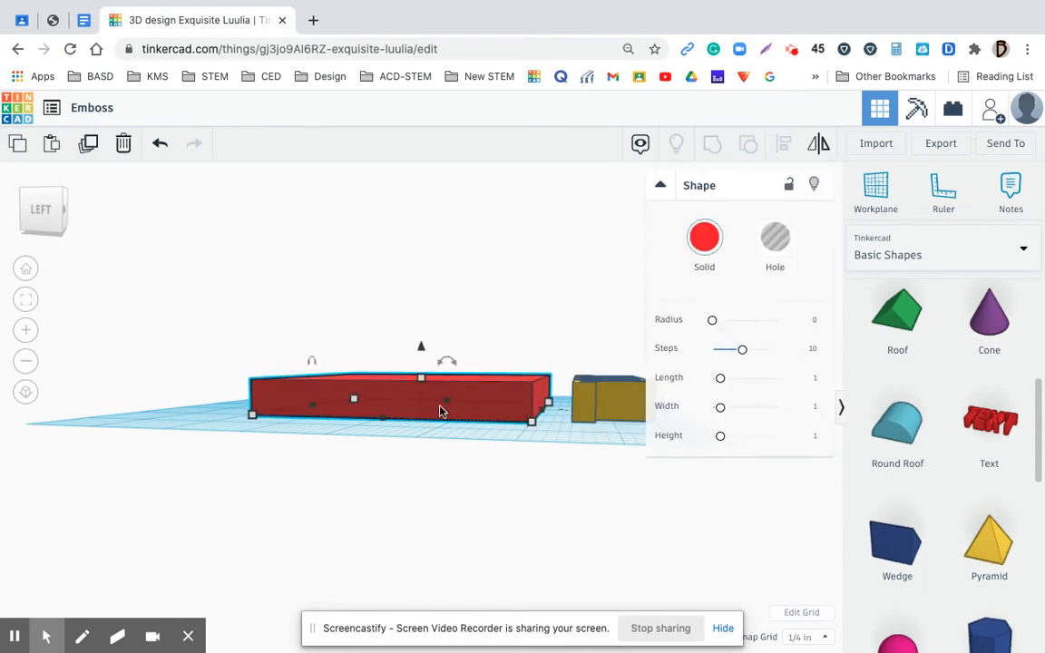
{"action": "left_click", "coordinate": [497, 512]}
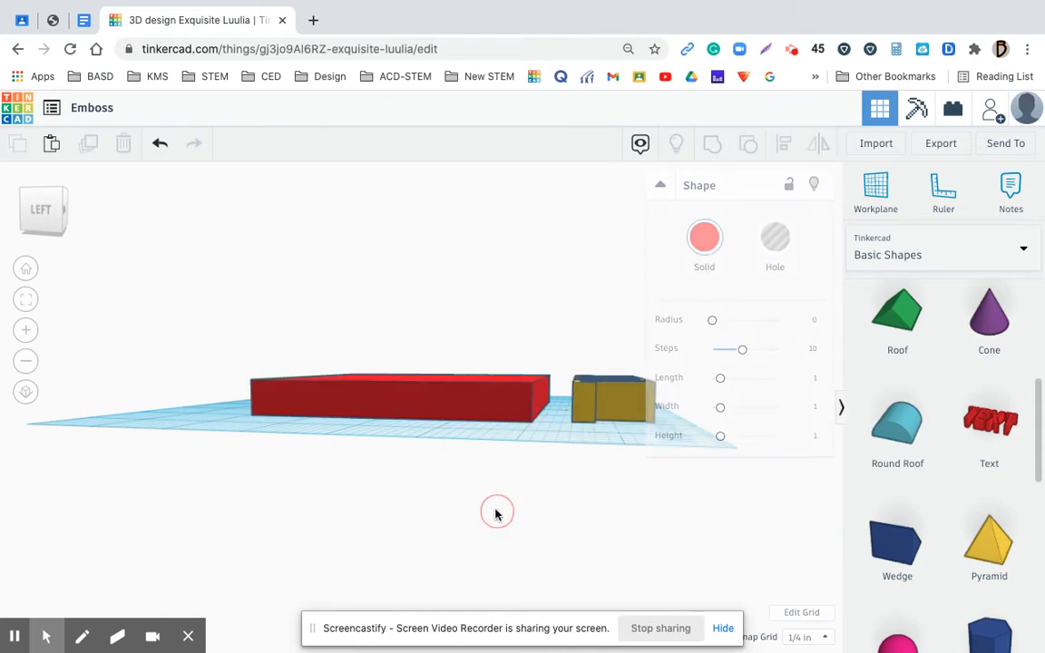
Raise the yellow text and set its elevation to 0.5 in above the workplane
{"action": "left_click", "coordinate": [613, 397]}
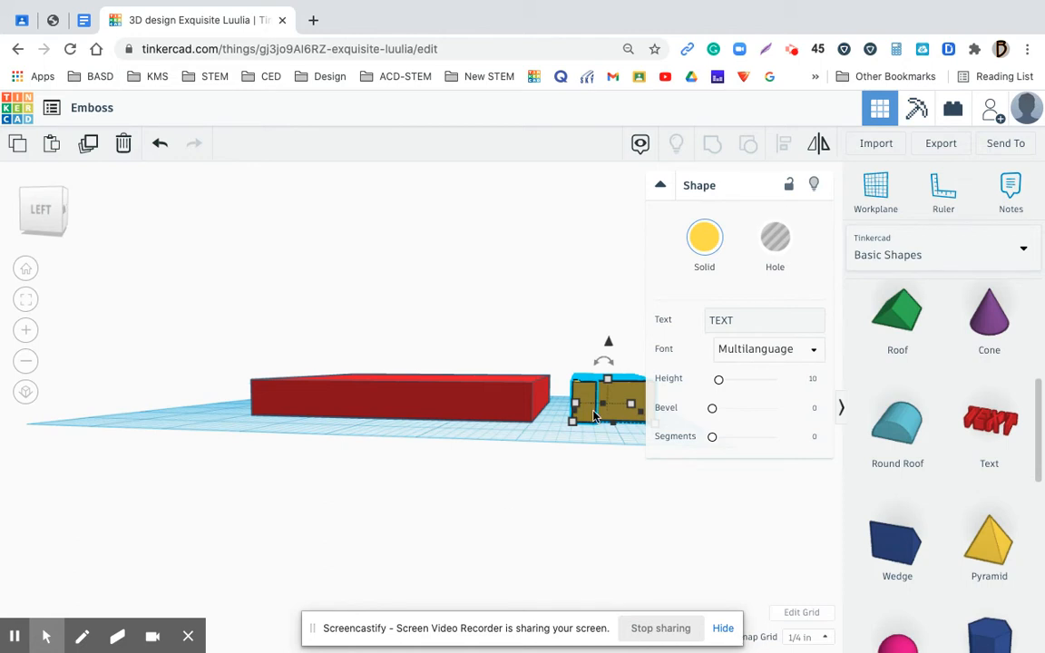
{"action": "left_click", "coordinate": [661, 188]}
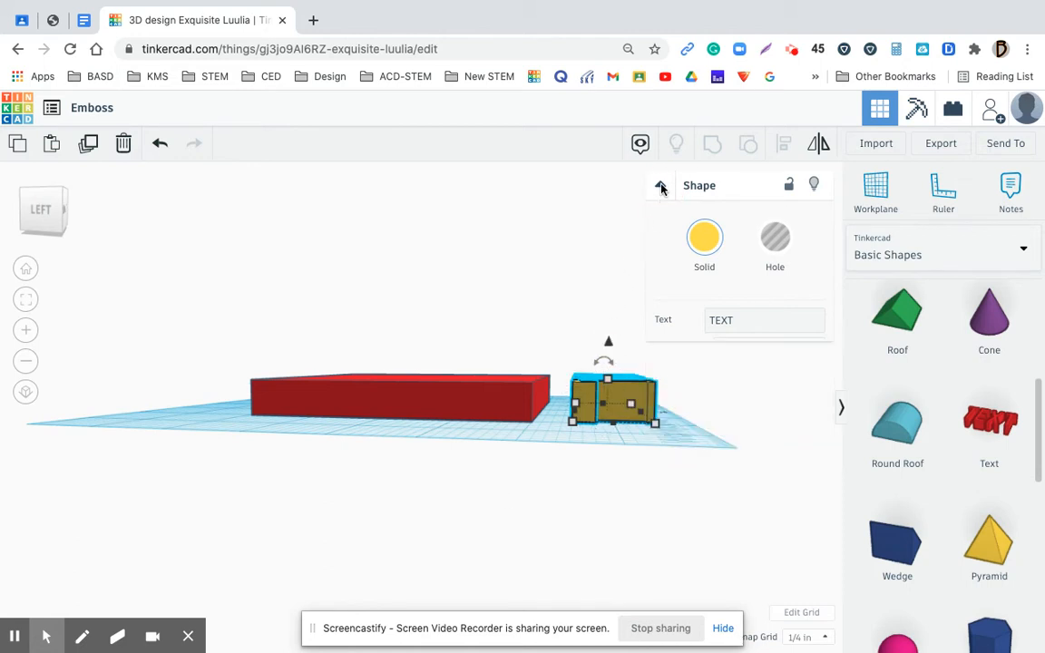
{"action": "left_click", "coordinate": [609, 343]}
{"action": "left_click_drag", "start_coordinate": [609, 344], "coordinate": [611, 302]}
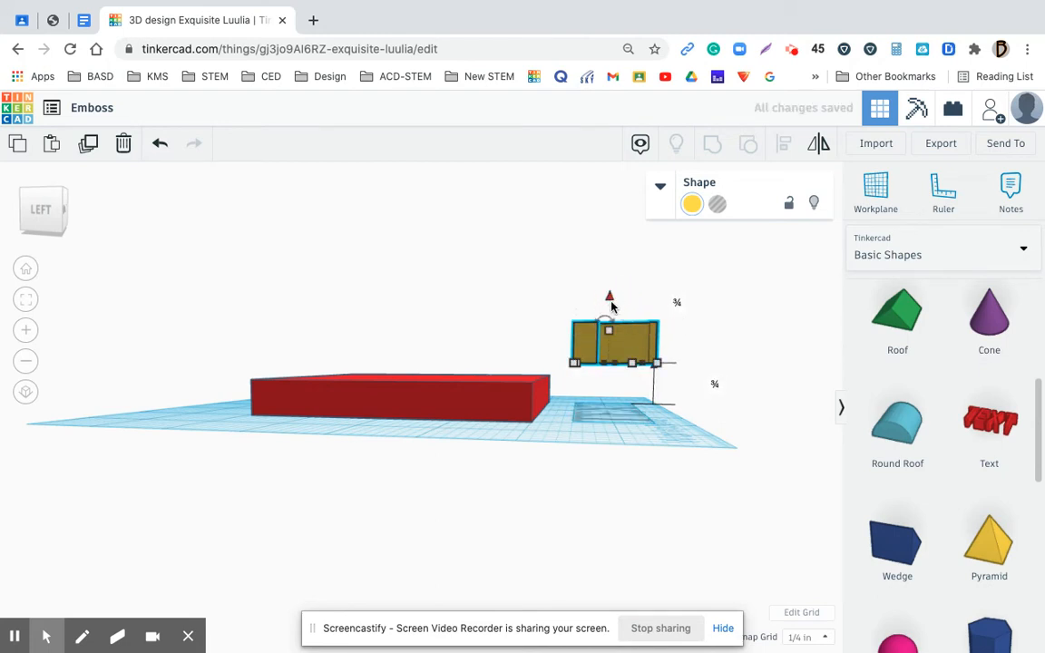
{"action": "left_click", "coordinate": [676, 302]}
{"action": "key", "text": "BackSpace"}
{"action": "type", "text": ".5"}
{"action": "key", "text": "Return"}
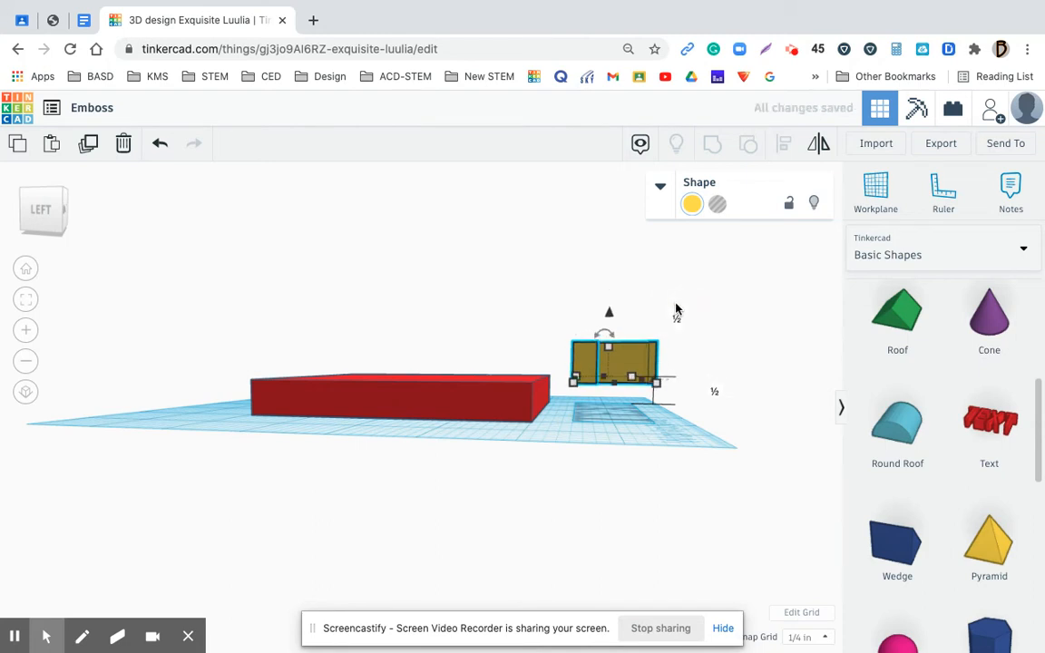
Try a text elevation of 0.75 in, and return it to 0.50 in above the workplane
{"action": "left_click", "coordinate": [676, 320]}
{"action": "left_click", "coordinate": [609, 356]}
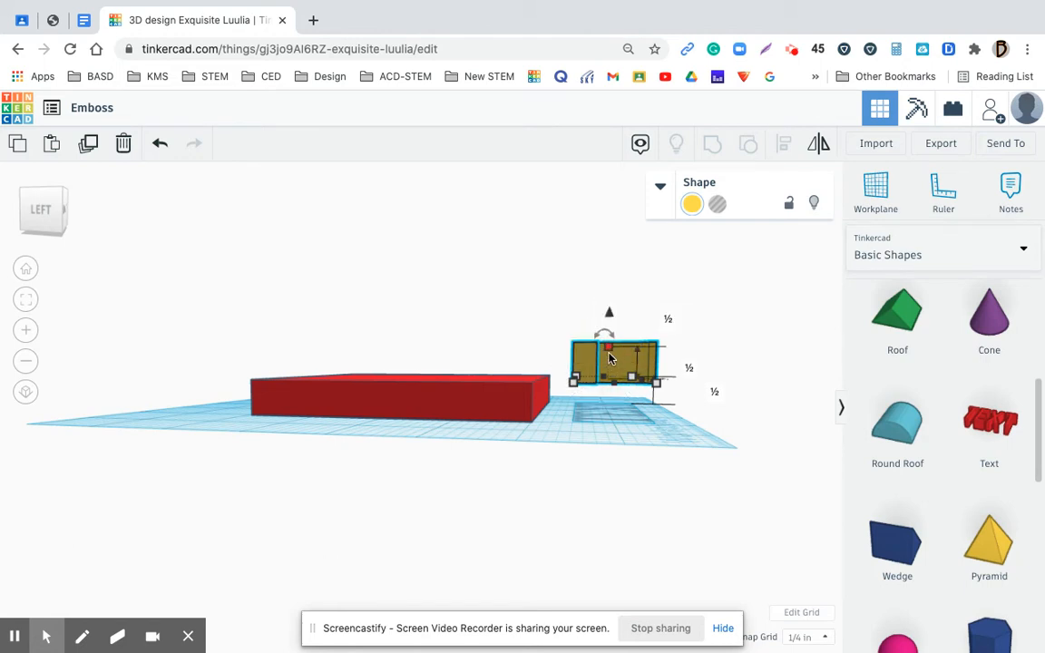
{"action": "left_click", "coordinate": [668, 319]}
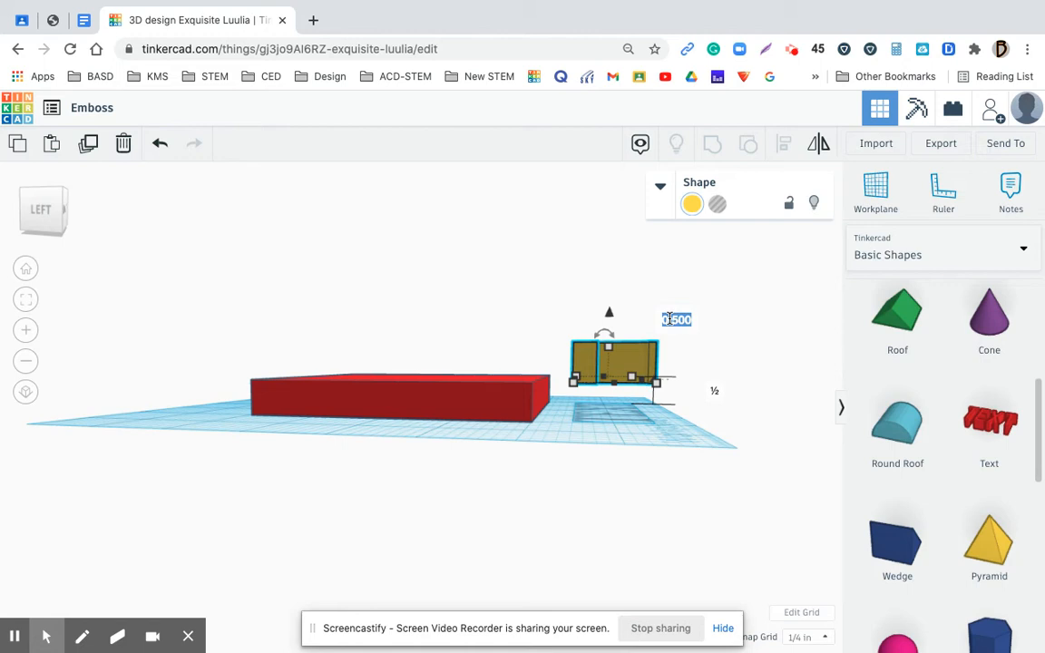
{"action": "type", "text": ".75"}
{"action": "key", "text": "Return"}
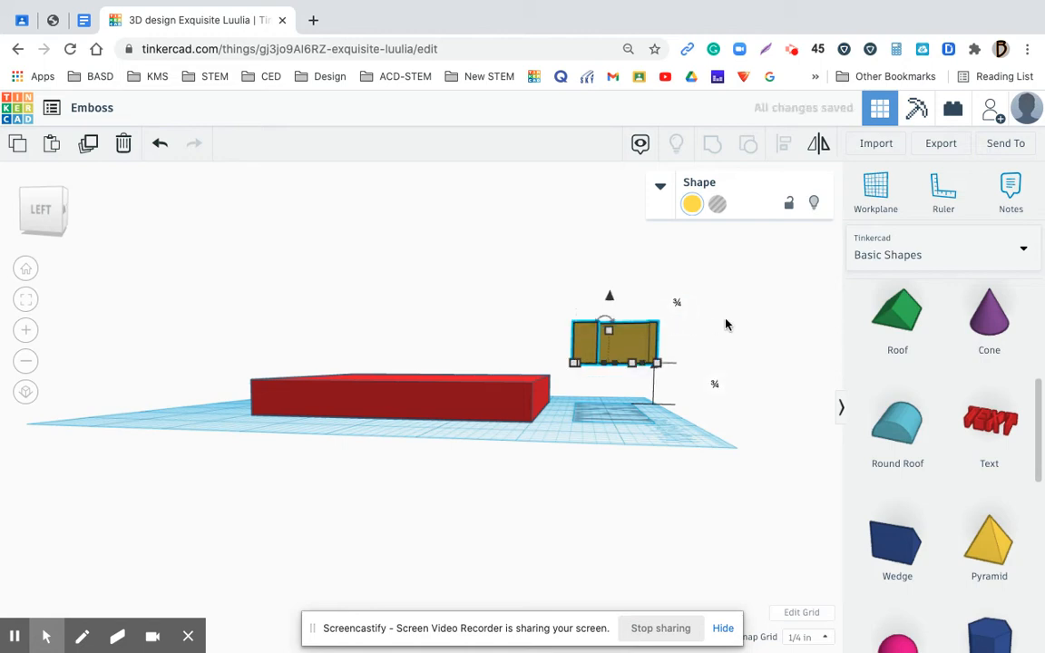
{"action": "left_click", "coordinate": [678, 303]}
{"action": "type", "text": "0.5"}
{"action": "key", "text": "Return"}
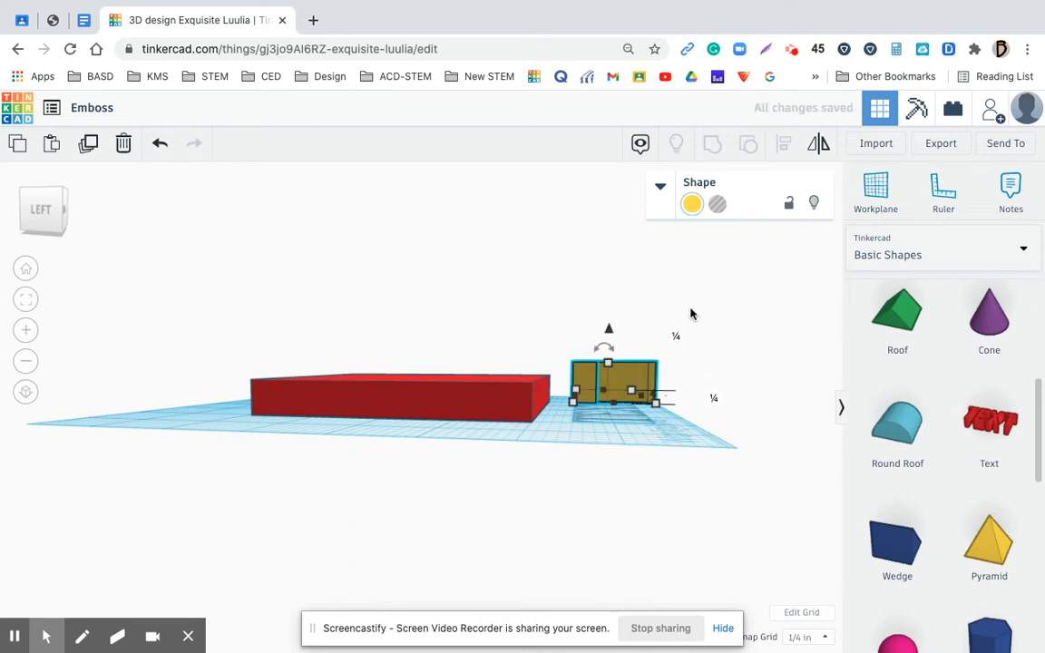
{"action": "left_click", "coordinate": [677, 335]}
{"action": "type", "text": ".50"}
{"action": "key", "text": "Return"}
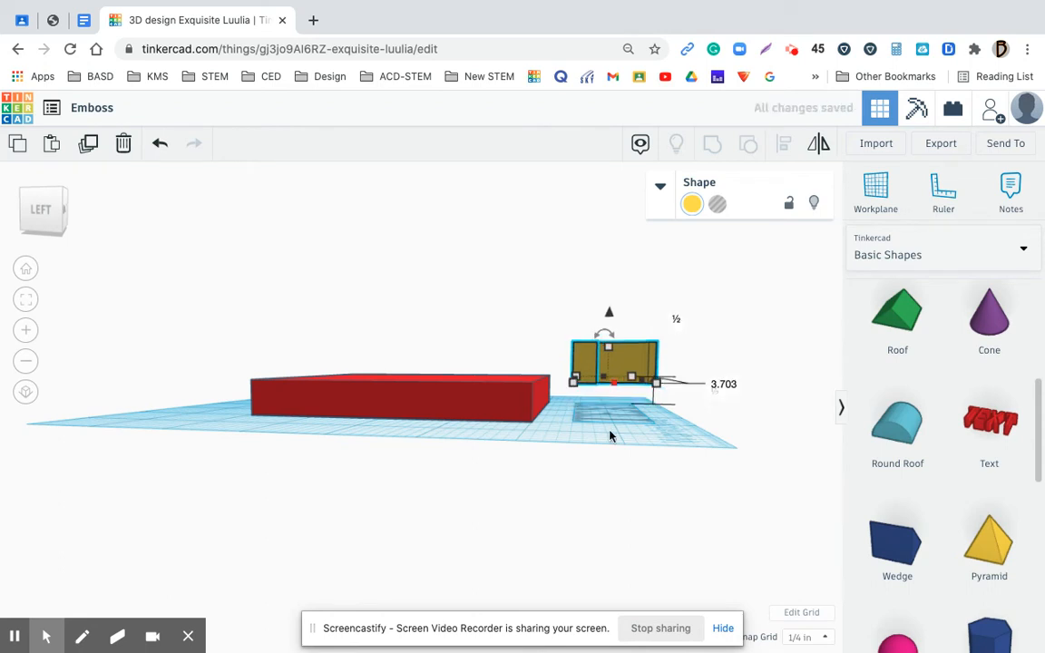
{"action": "left_click", "coordinate": [609, 466]}
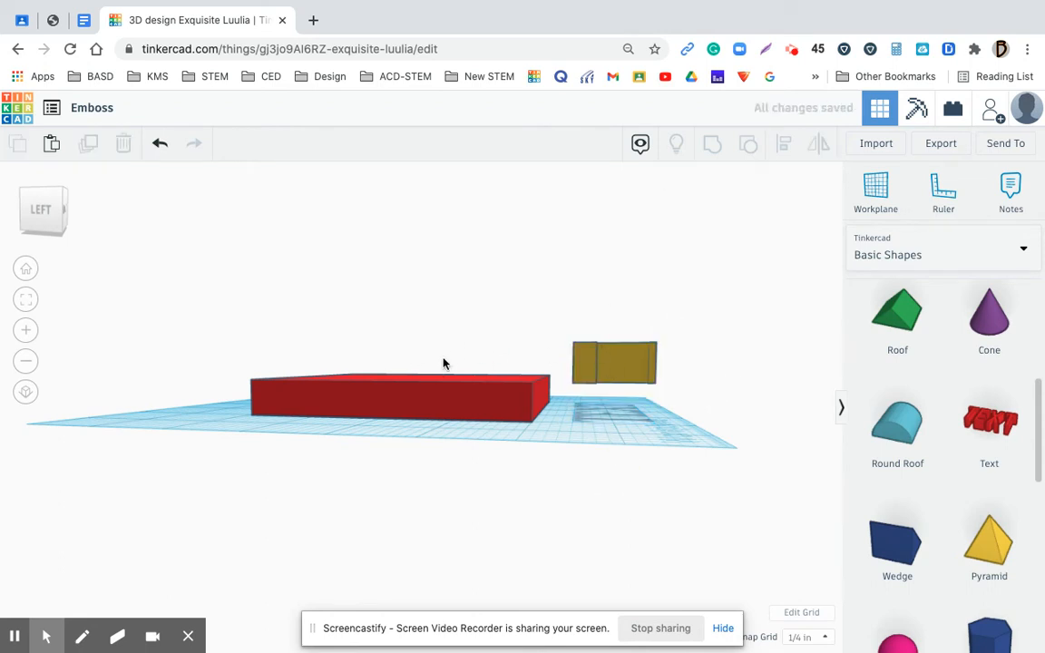
Align the yellow text and the red box to their shared centres, both side to side and front to back
{"action": "left_click", "coordinate": [26, 269]}
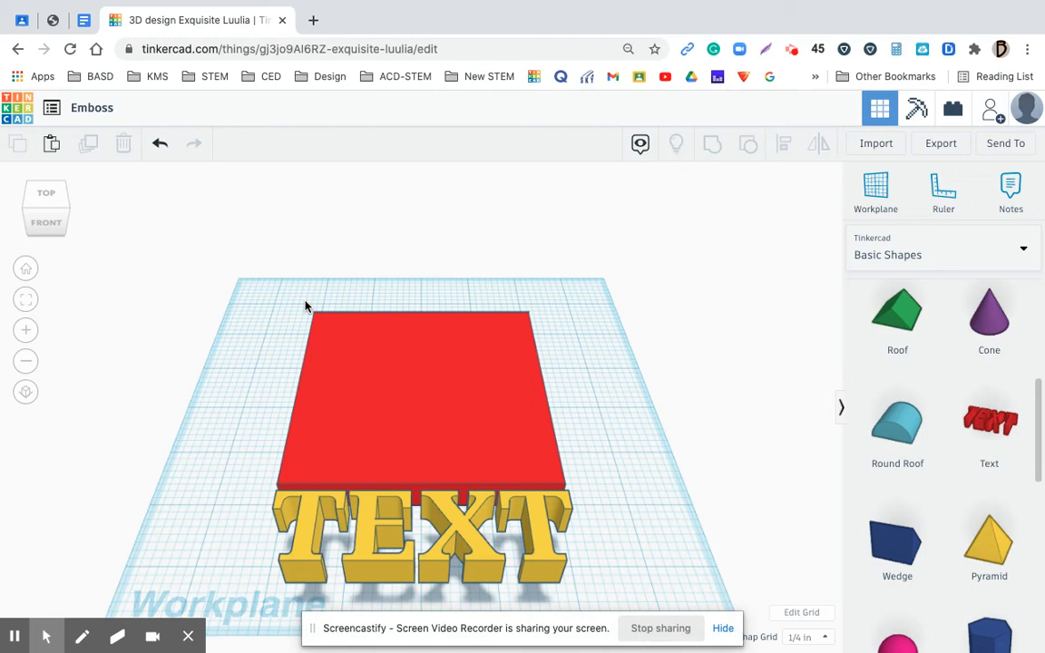
{"action": "left_click_drag", "start_coordinate": [286, 293], "coordinate": [306, 320]}
{"action": "left_click_drag", "start_coordinate": [408, 450], "coordinate": [583, 593]}
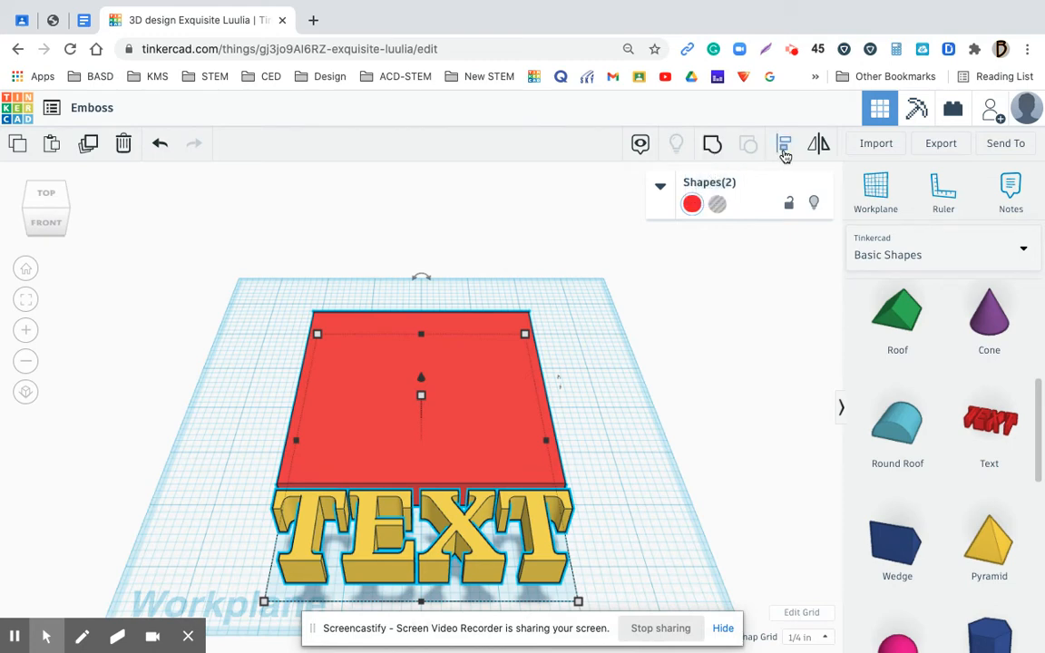
{"action": "left_click", "coordinate": [785, 148]}
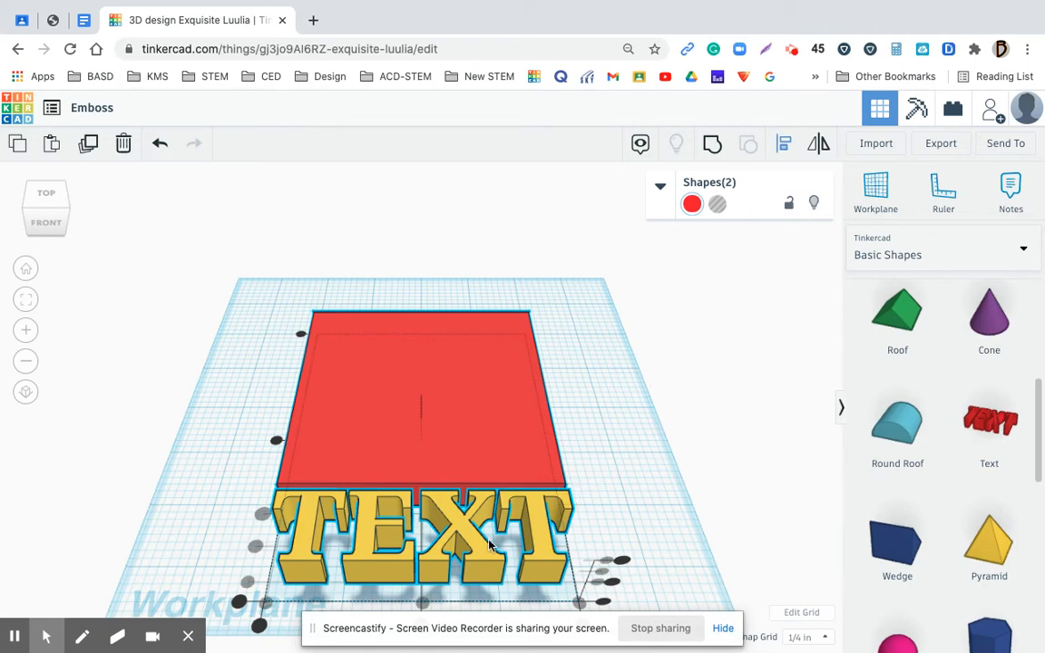
{"action": "left_click_drag", "start_coordinate": [610, 624], "coordinate": [501, 107]}
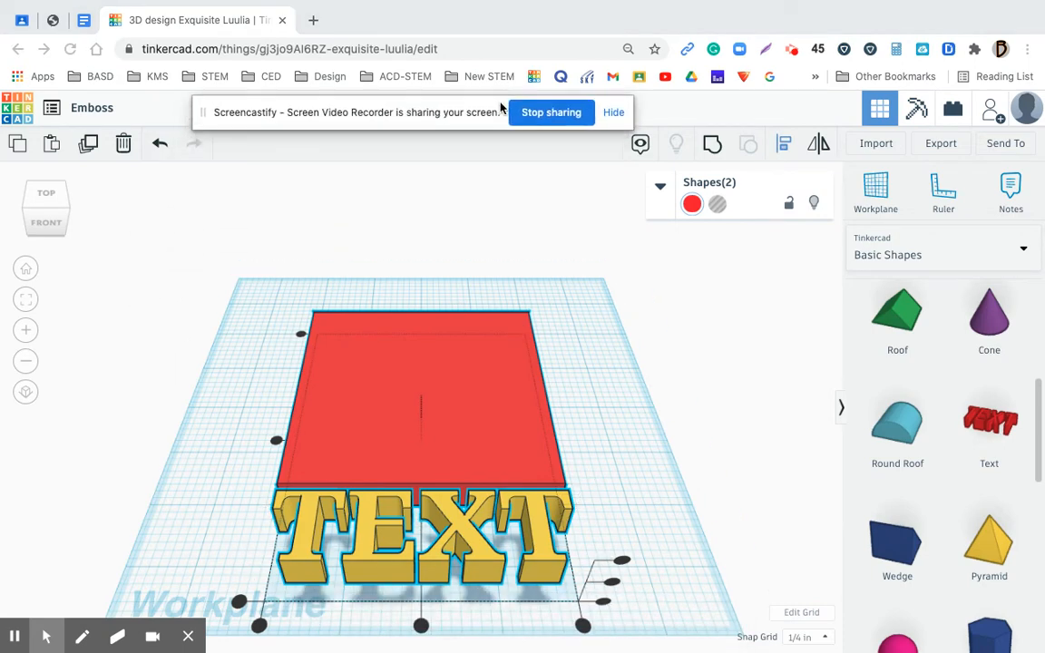
{"action": "left_click", "coordinate": [421, 627]}
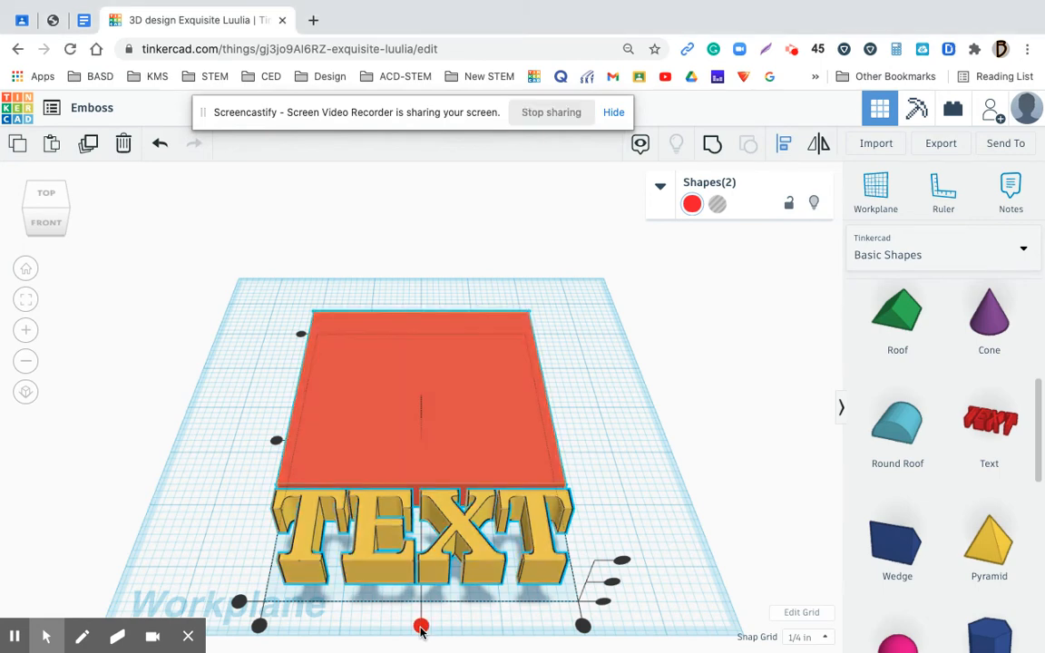
{"action": "left_click", "coordinate": [420, 626]}
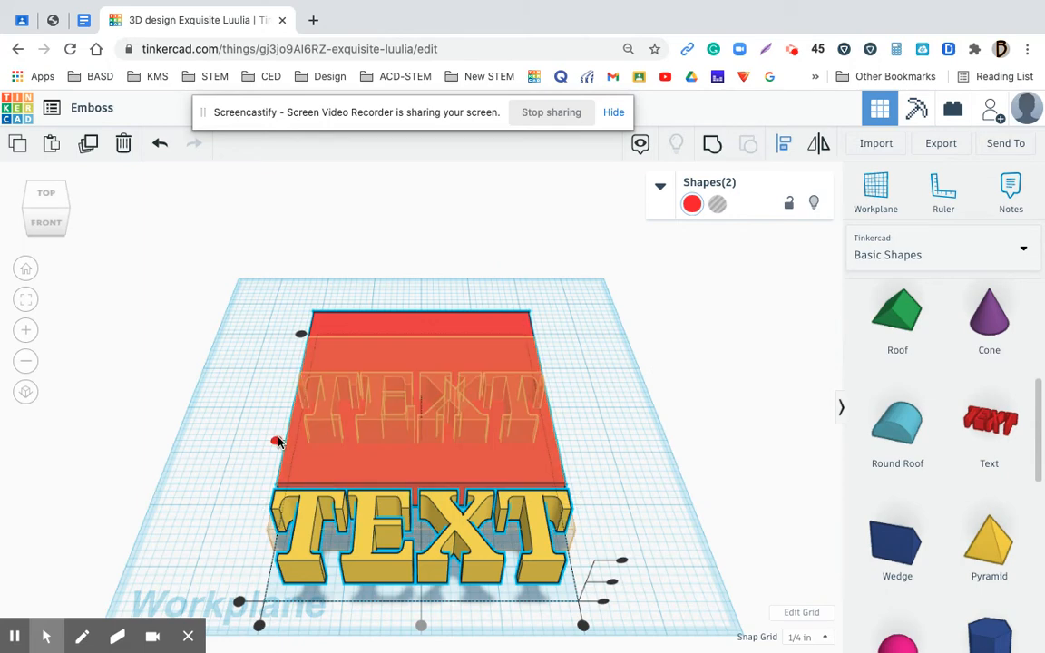
{"action": "left_click", "coordinate": [276, 442]}
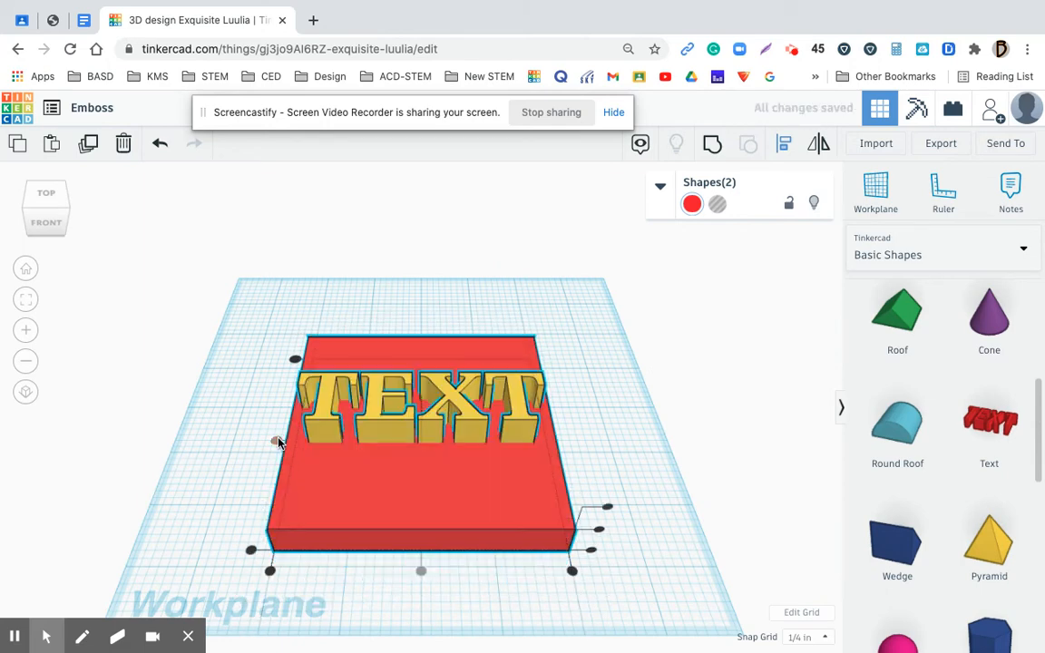
{"action": "left_click", "coordinate": [205, 452]}
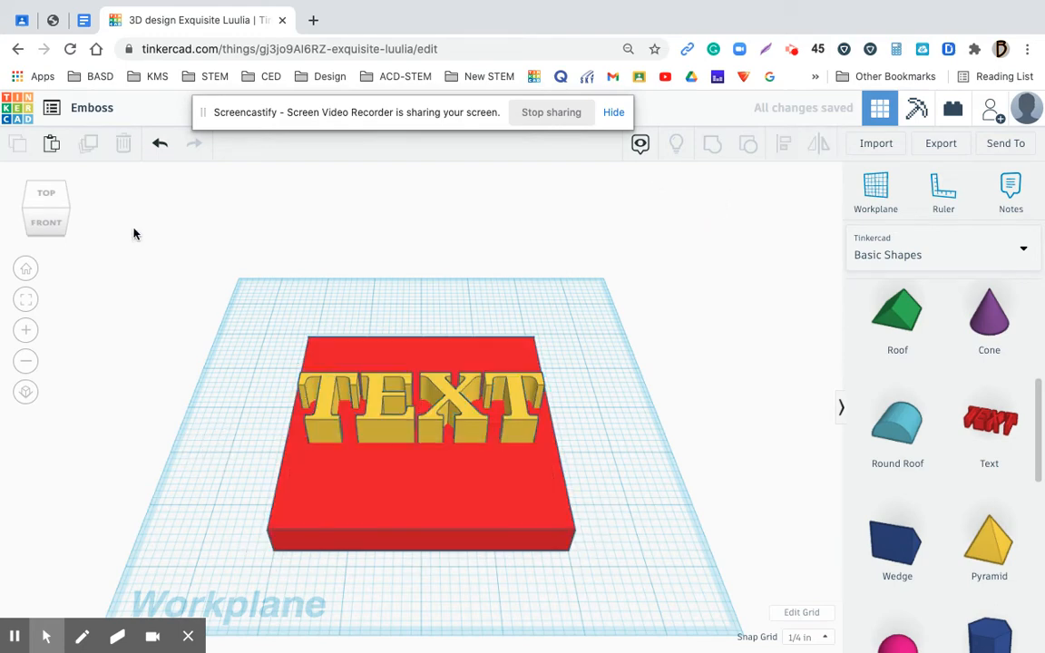
Inspect the raised text on the box from the front and above, and compare it with the emboss illustration in the vocabulary document
{"action": "left_click", "coordinate": [59, 224]}
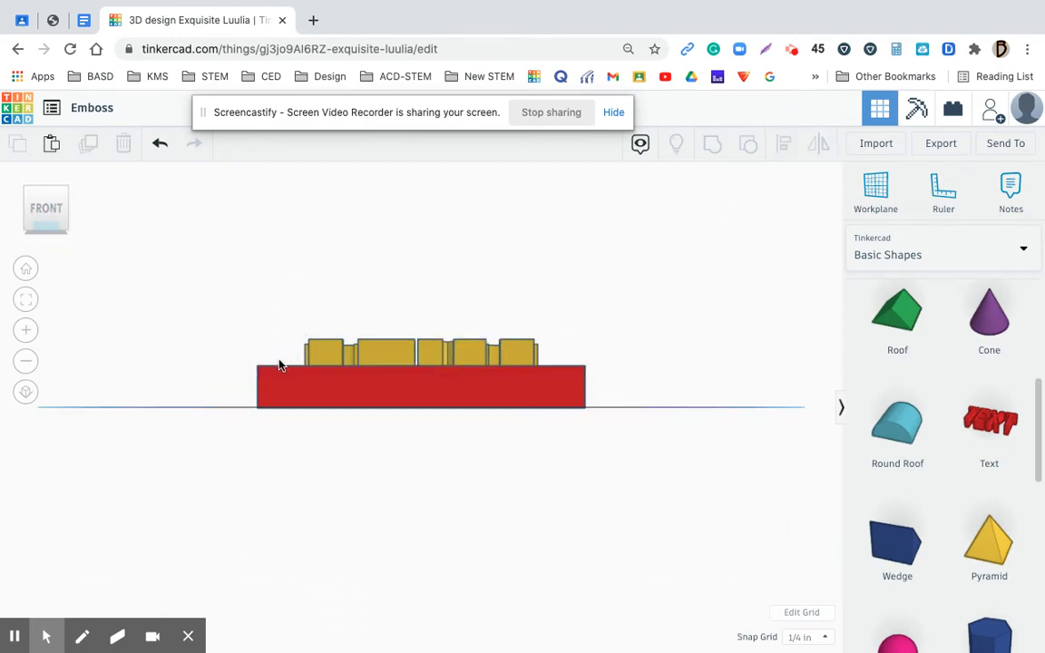
{"action": "left_click_drag", "start_coordinate": [42, 201], "coordinate": [181, 263]}
{"action": "left_click", "coordinate": [27, 268]}
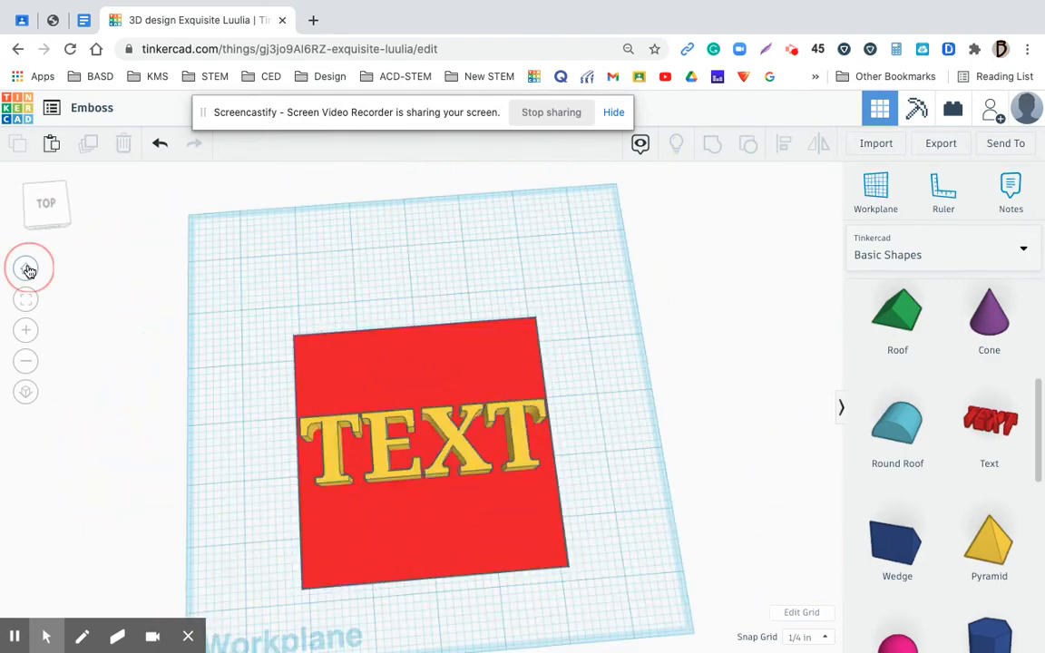
{"action": "left_click", "coordinate": [83, 20]}
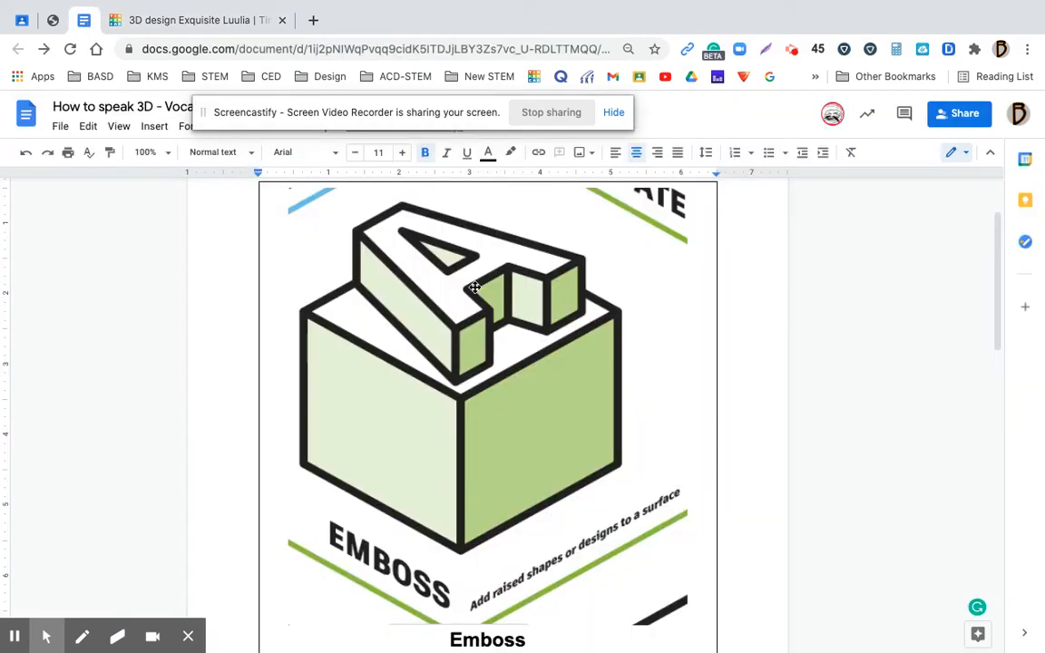
{"action": "left_click", "coordinate": [195, 22]}
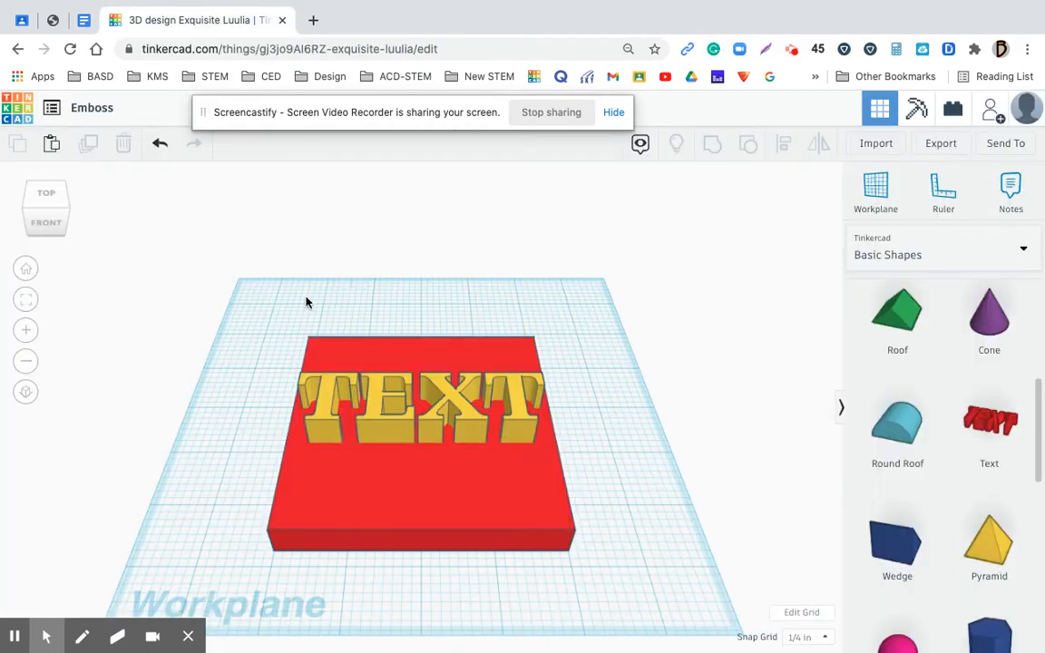
Group the text and the box into one shape and turn on its Multicolor option
{"action": "left_click_drag", "start_coordinate": [289, 324], "coordinate": [590, 572]}
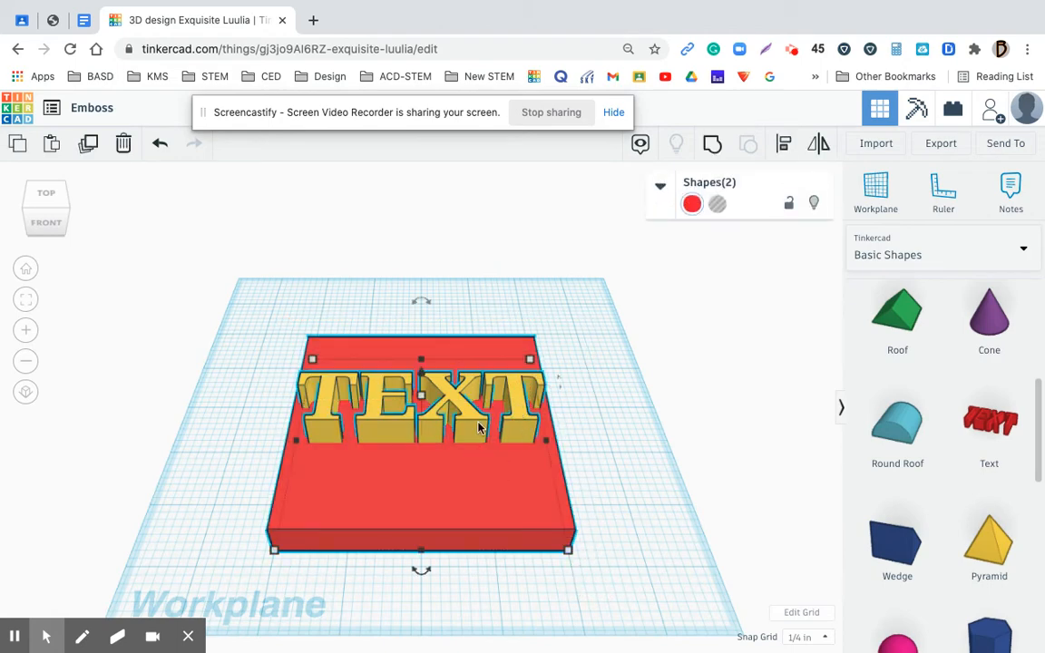
{"action": "left_click", "coordinate": [713, 148]}
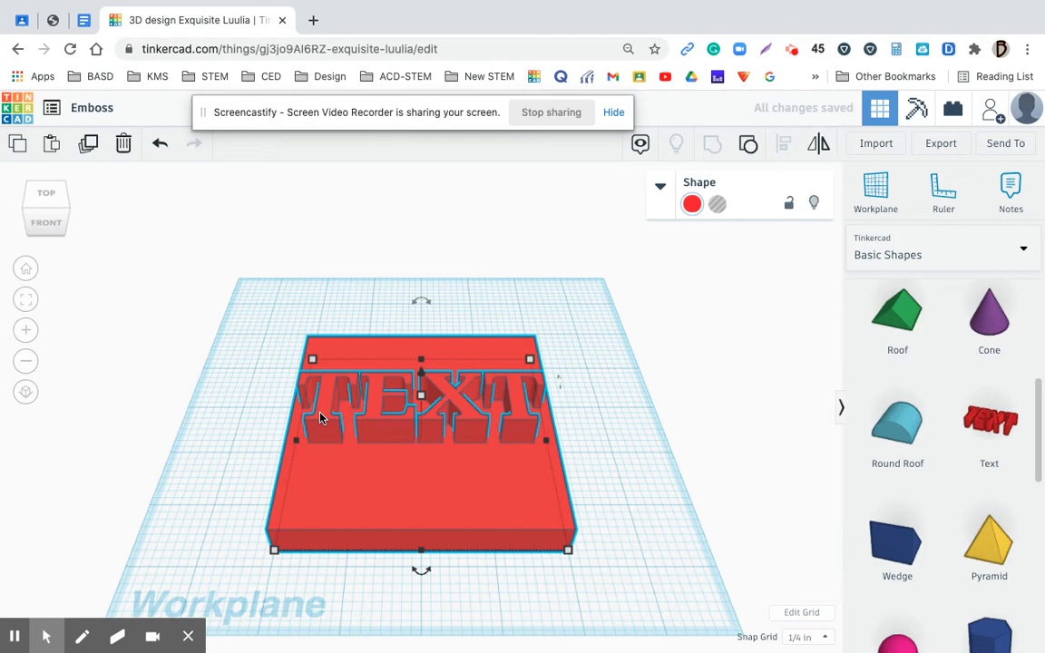
{"action": "left_click", "coordinate": [661, 185]}
{"action": "left_click", "coordinate": [704, 237]}
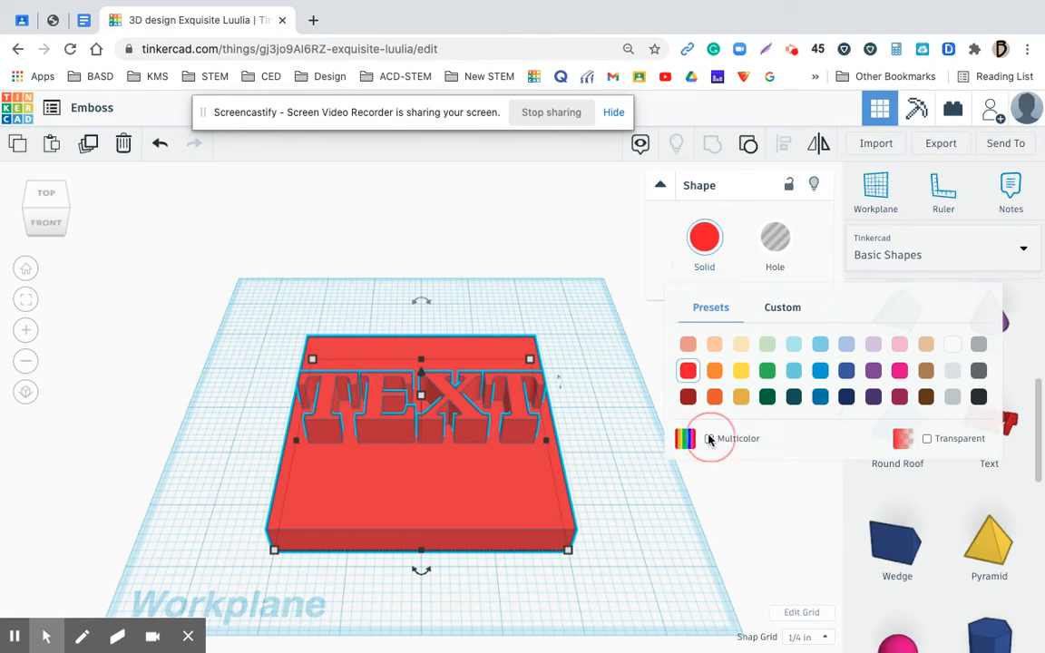
{"action": "left_click", "coordinate": [709, 438]}
{"action": "left_click", "coordinate": [645, 524]}
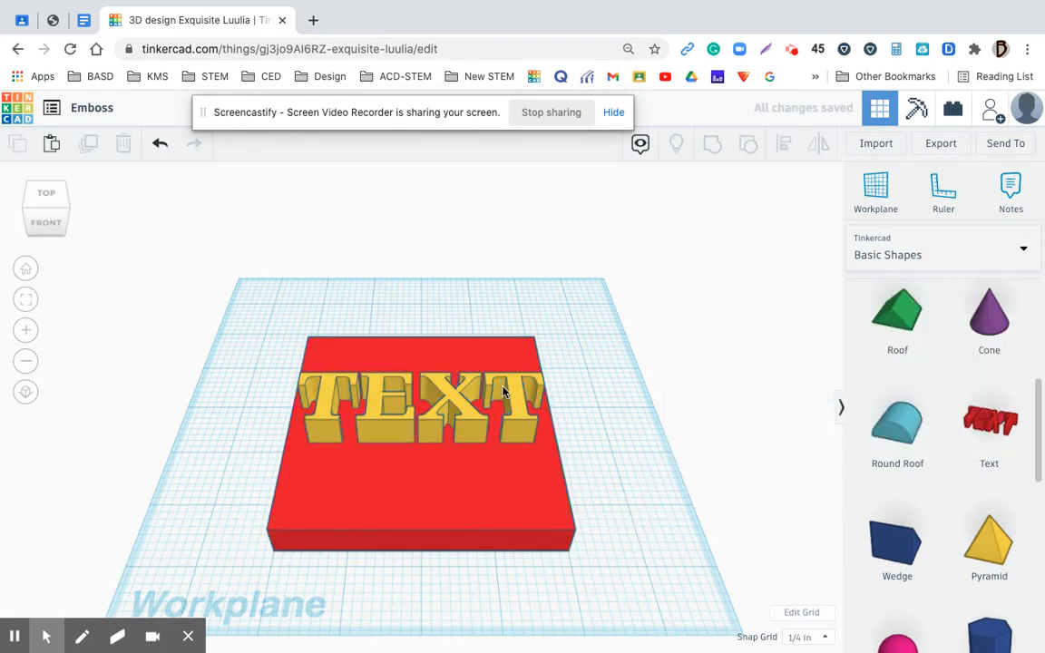
{"action": "left_click", "coordinate": [400, 376]}
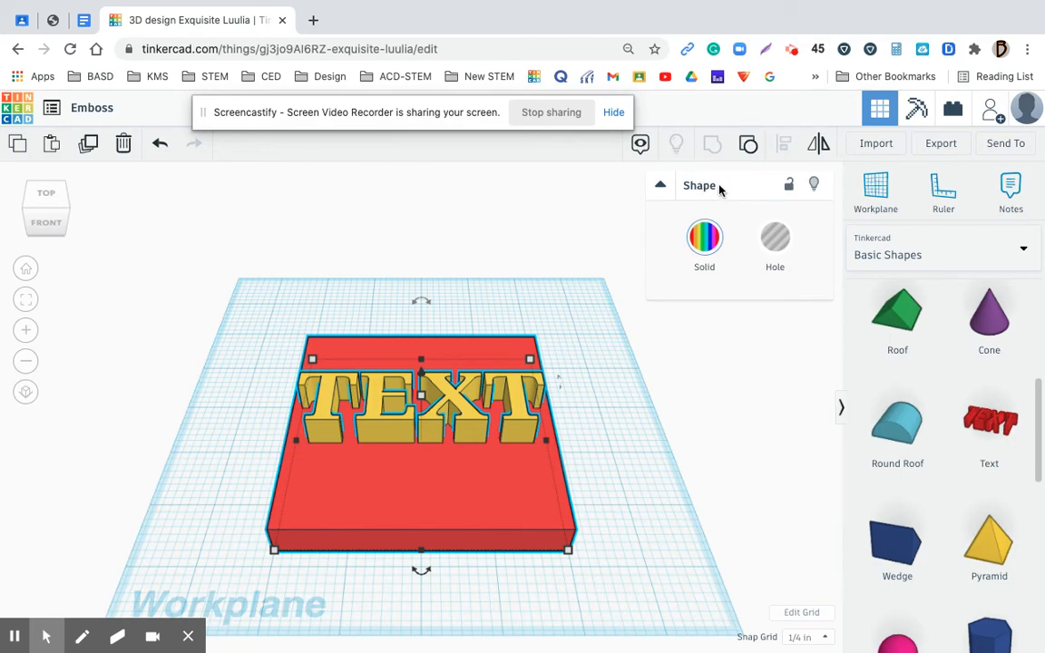
{"action": "left_click", "coordinate": [576, 387]}
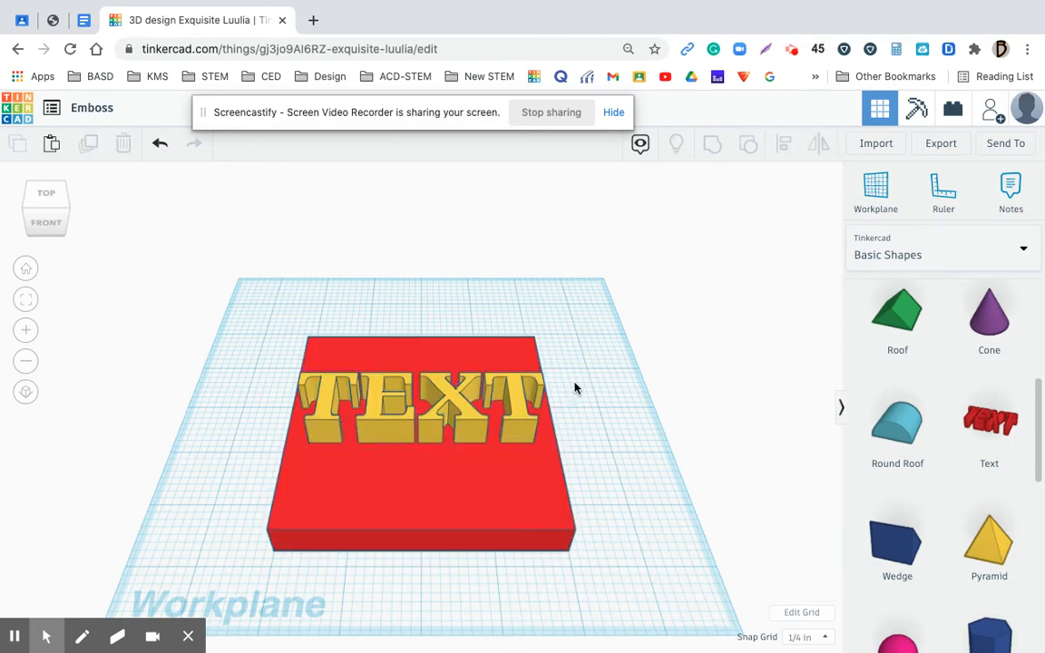
Ungroup the embossed shape into separate text and box, and select the red box on its own
{"action": "left_click", "coordinate": [46, 196]}
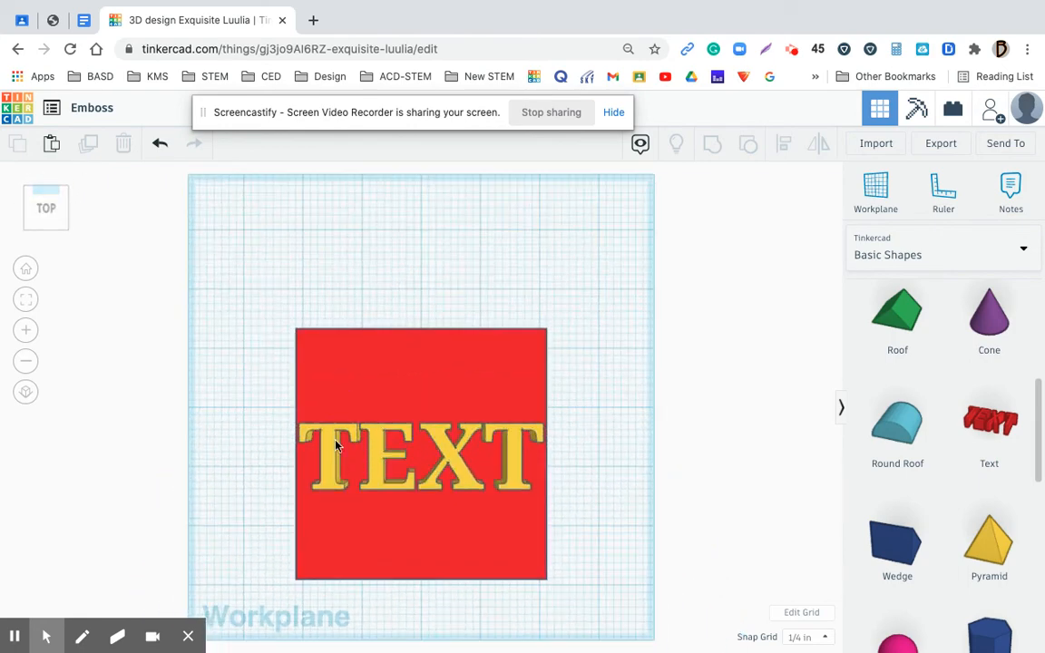
{"action": "left_click", "coordinate": [26, 269]}
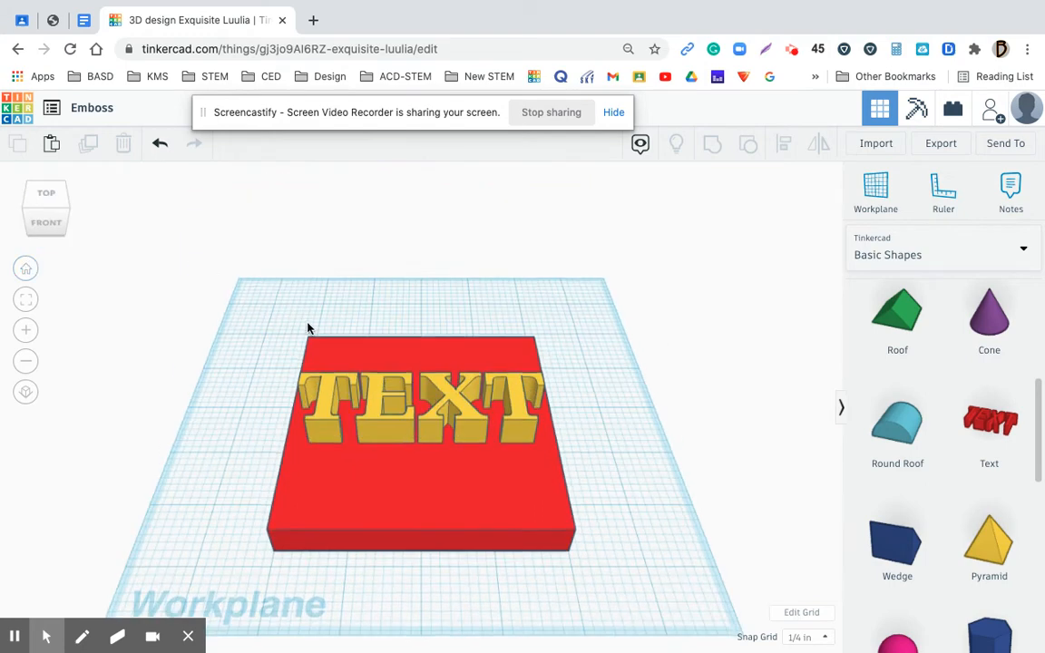
{"action": "left_click_drag", "start_coordinate": [293, 318], "coordinate": [582, 581]}
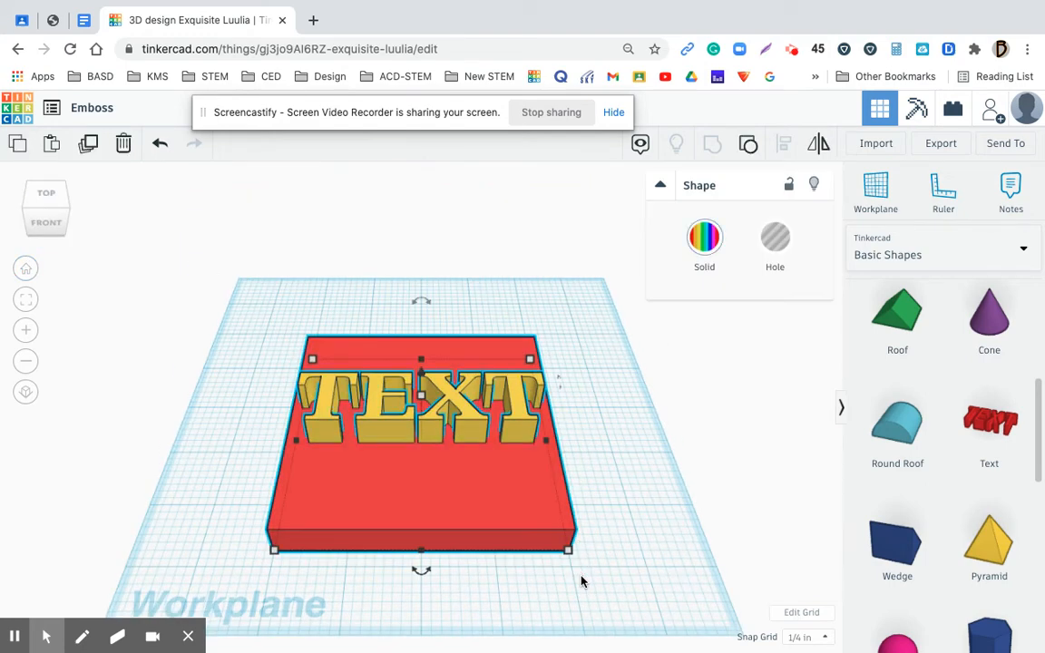
{"action": "left_click", "coordinate": [748, 147]}
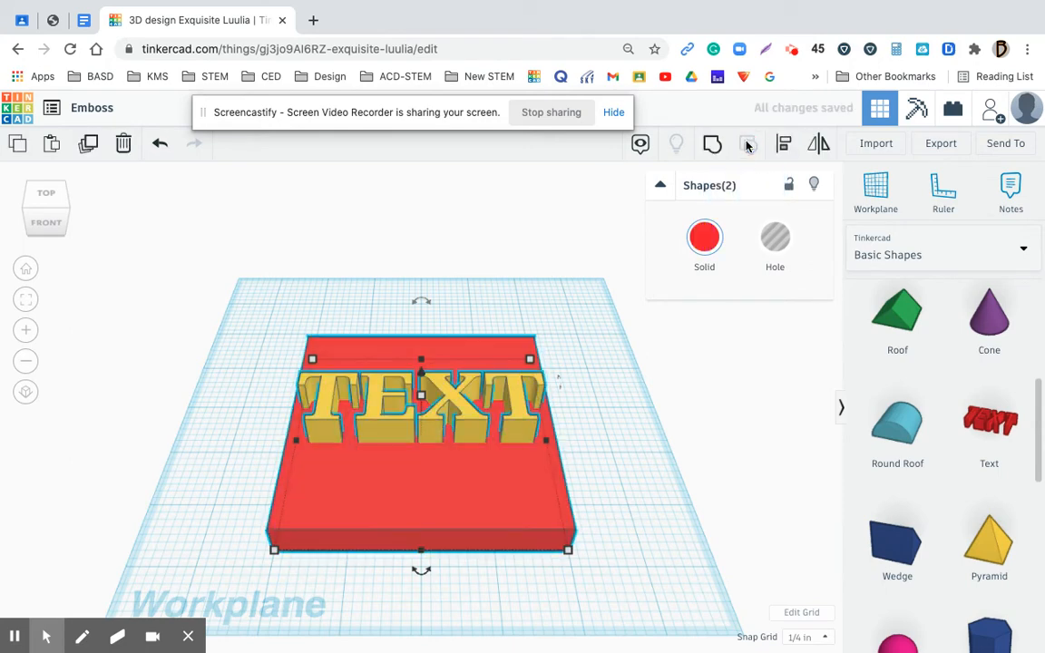
{"action": "left_click", "coordinate": [705, 235]}
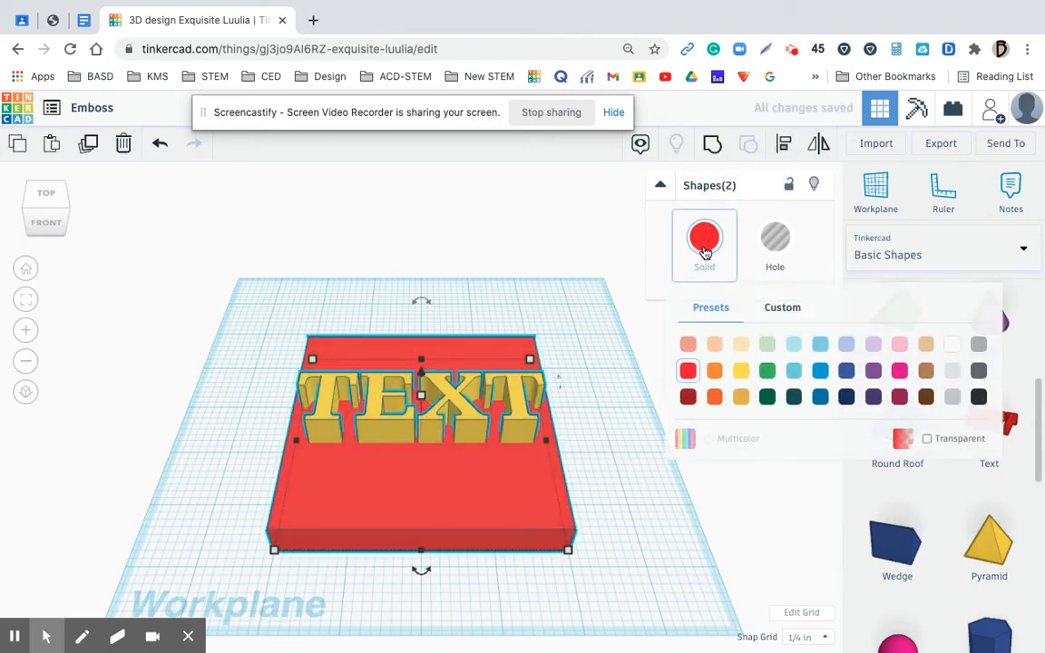
{"action": "left_click", "coordinate": [667, 588]}
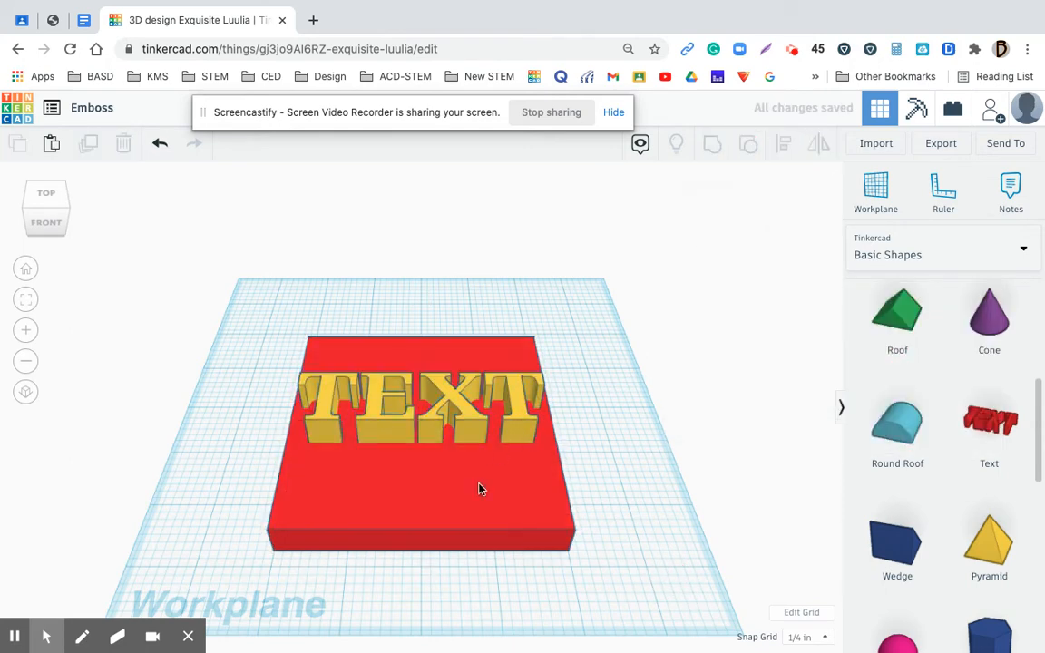
{"action": "left_click", "coordinate": [481, 509]}
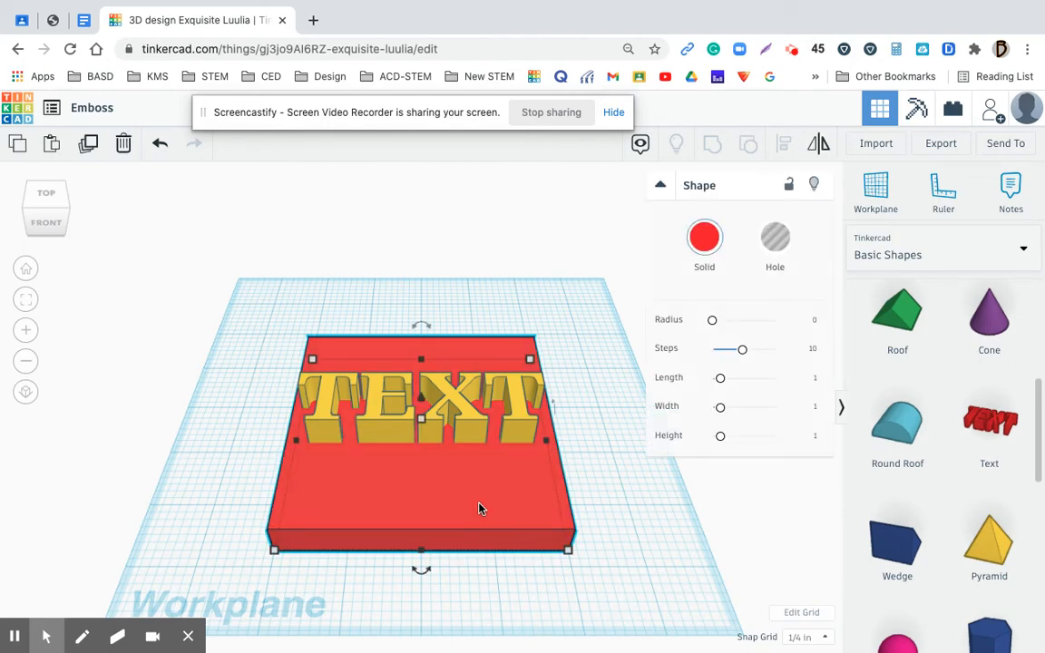
Recolour the box green and the raised text light pink using the preset solid colours
{"action": "left_click", "coordinate": [705, 235]}
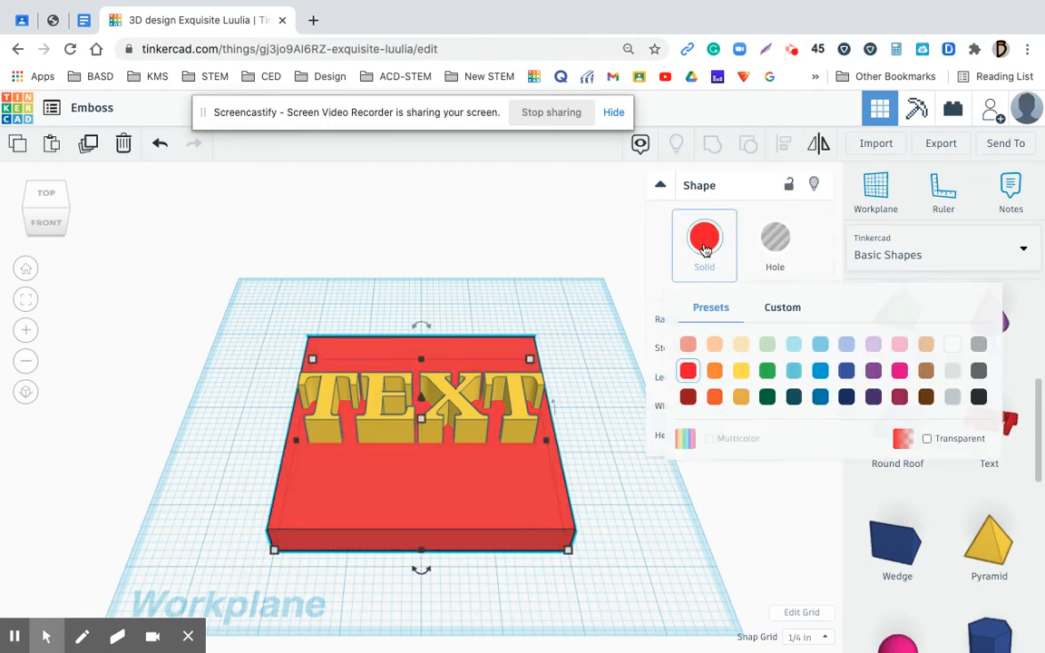
{"action": "left_click", "coordinate": [767, 370]}
{"action": "left_click", "coordinate": [716, 562]}
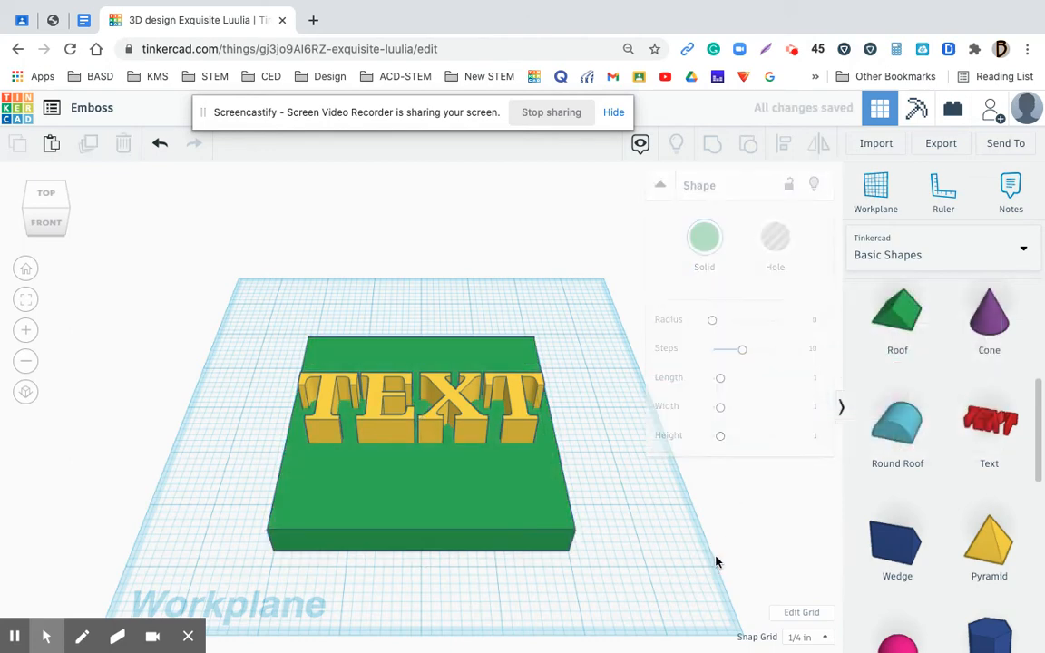
{"action": "left_click", "coordinate": [397, 429]}
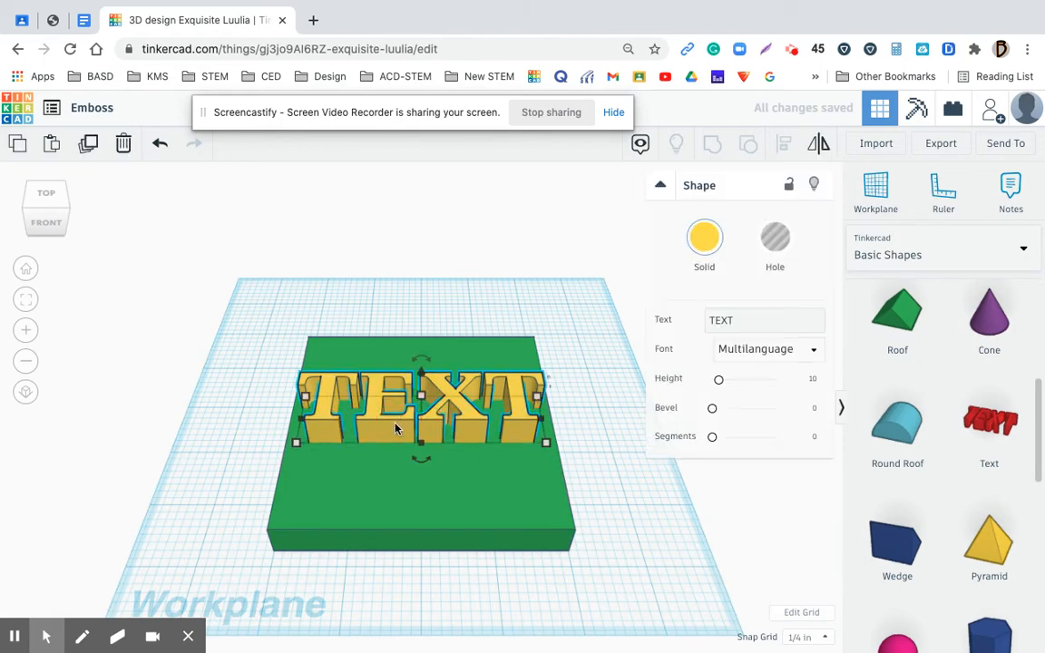
{"action": "left_click", "coordinate": [706, 243]}
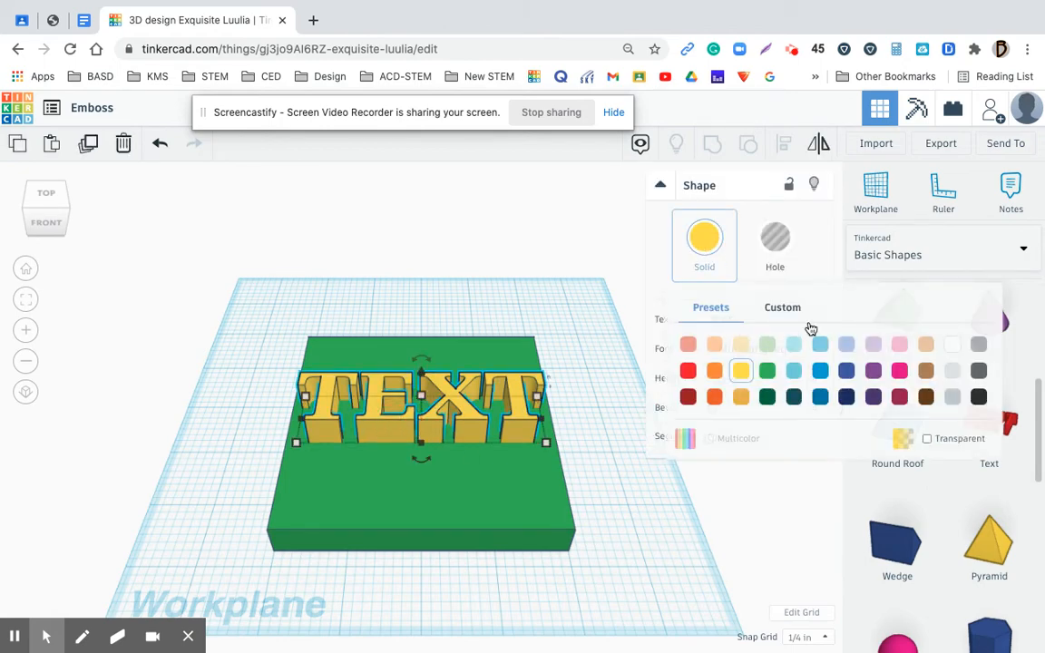
{"action": "left_click", "coordinate": [899, 344]}
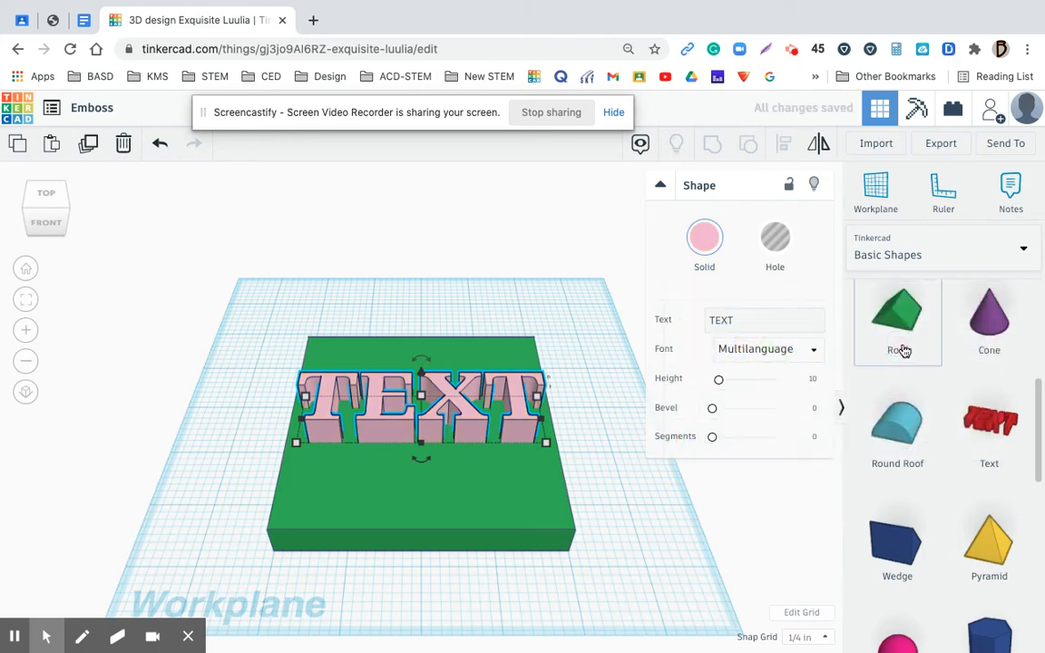
{"action": "left_click", "coordinate": [676, 492]}
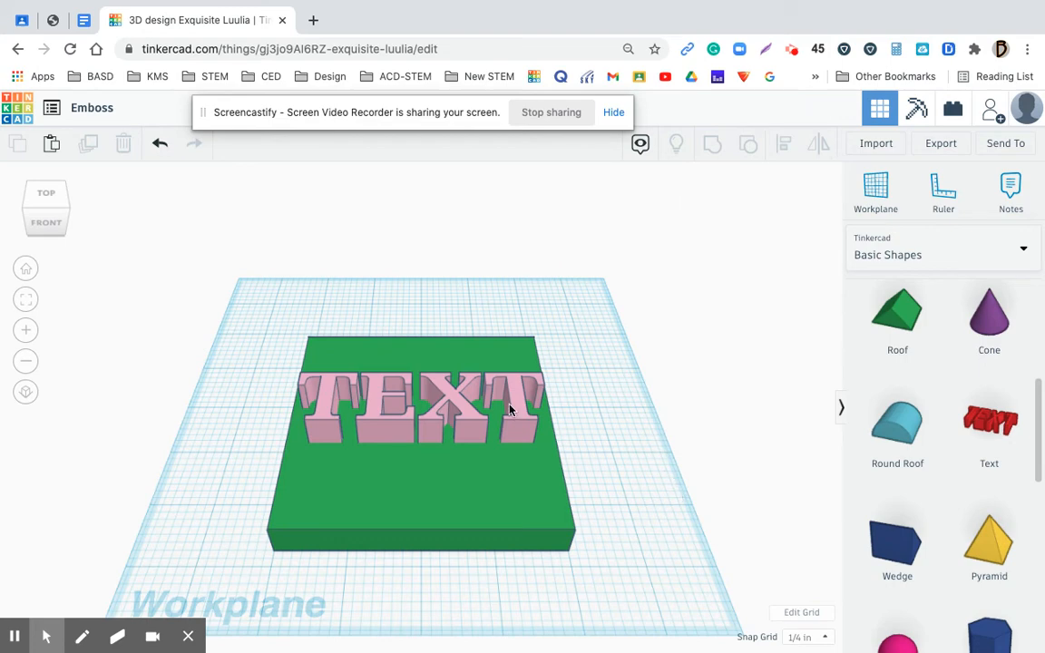
Group the green box with the pink text and turn on Multicolor for the combined shape
{"action": "left_click_drag", "start_coordinate": [287, 305], "coordinate": [592, 584]}
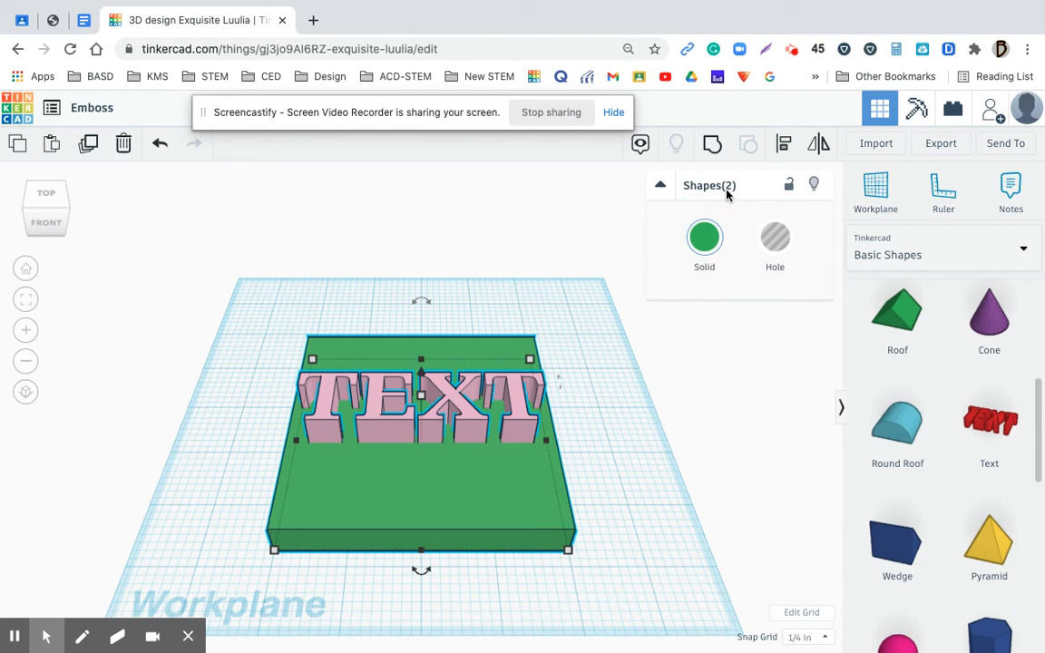
{"action": "left_click", "coordinate": [712, 143]}
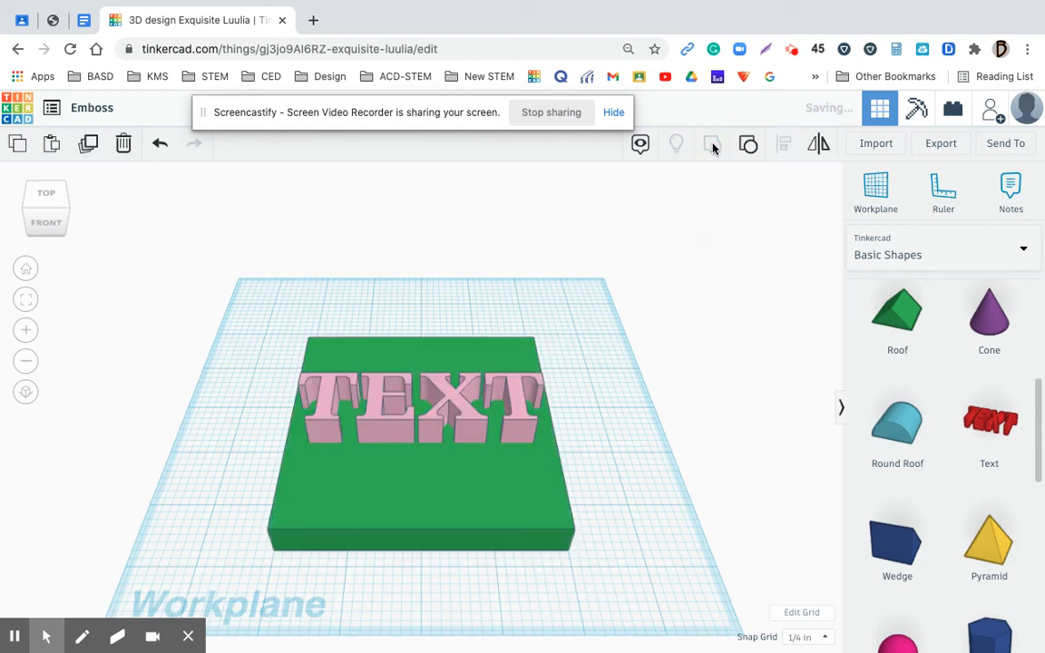
{"action": "left_click", "coordinate": [705, 238]}
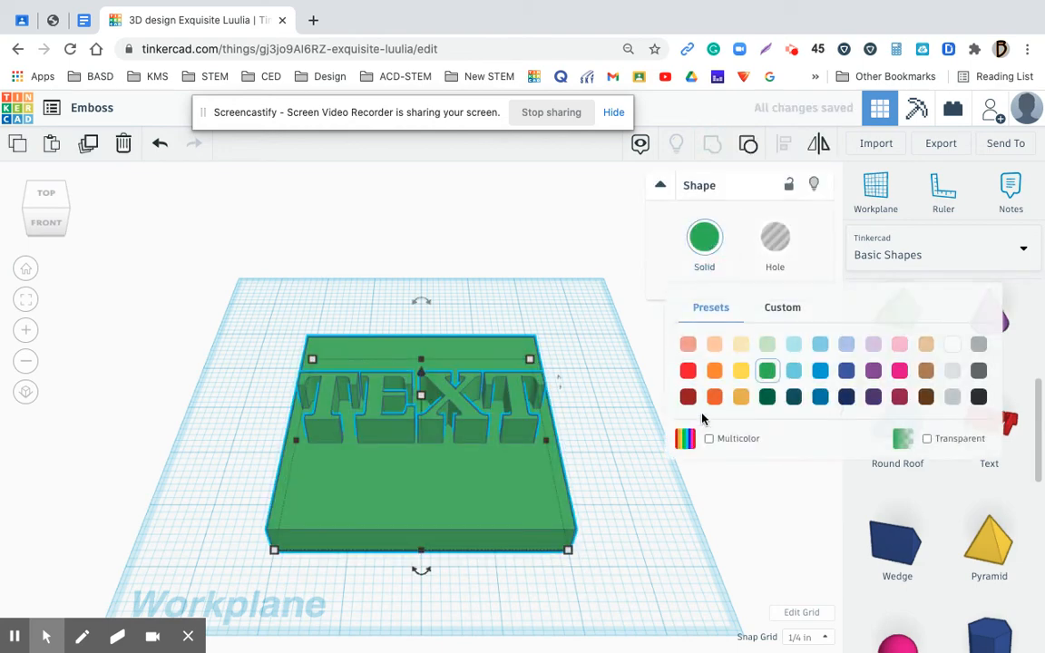
{"action": "left_click", "coordinate": [709, 439]}
{"action": "left_click", "coordinate": [614, 523]}
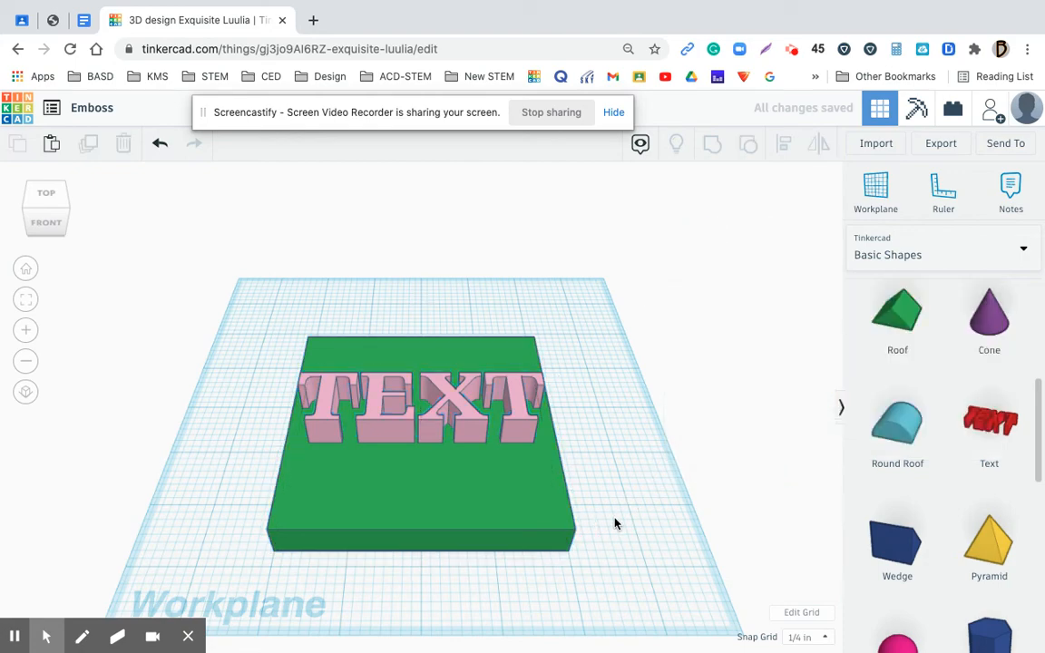
Inspect the green and pink embossed shape from above and from the front
{"action": "left_click", "coordinate": [45, 192]}
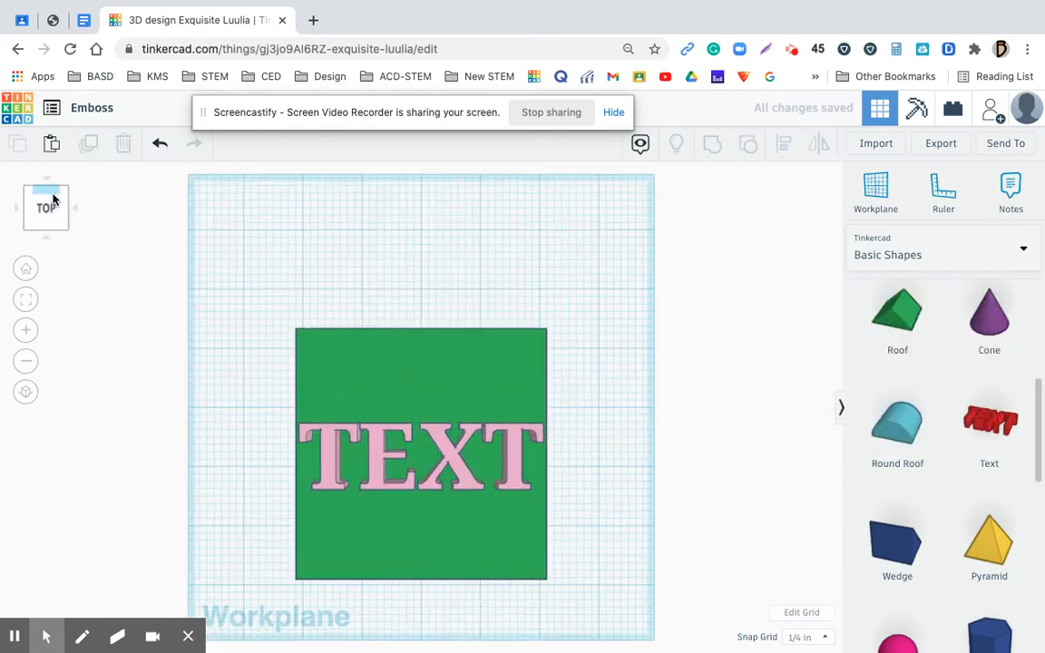
{"action": "left_click", "coordinate": [42, 238]}
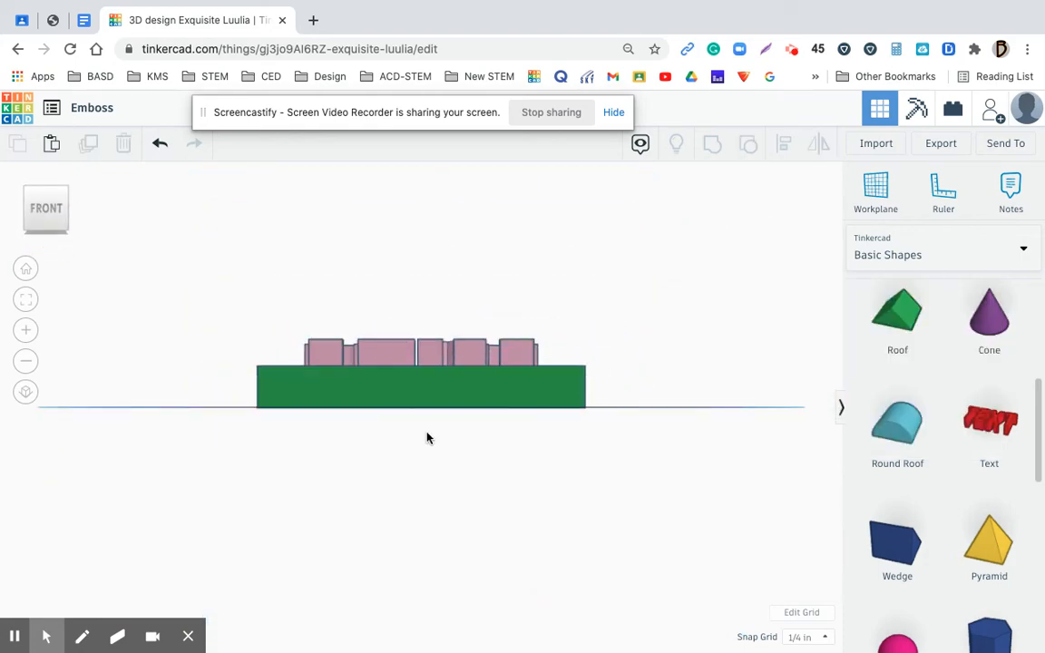
{"action": "left_click", "coordinate": [402, 355]}
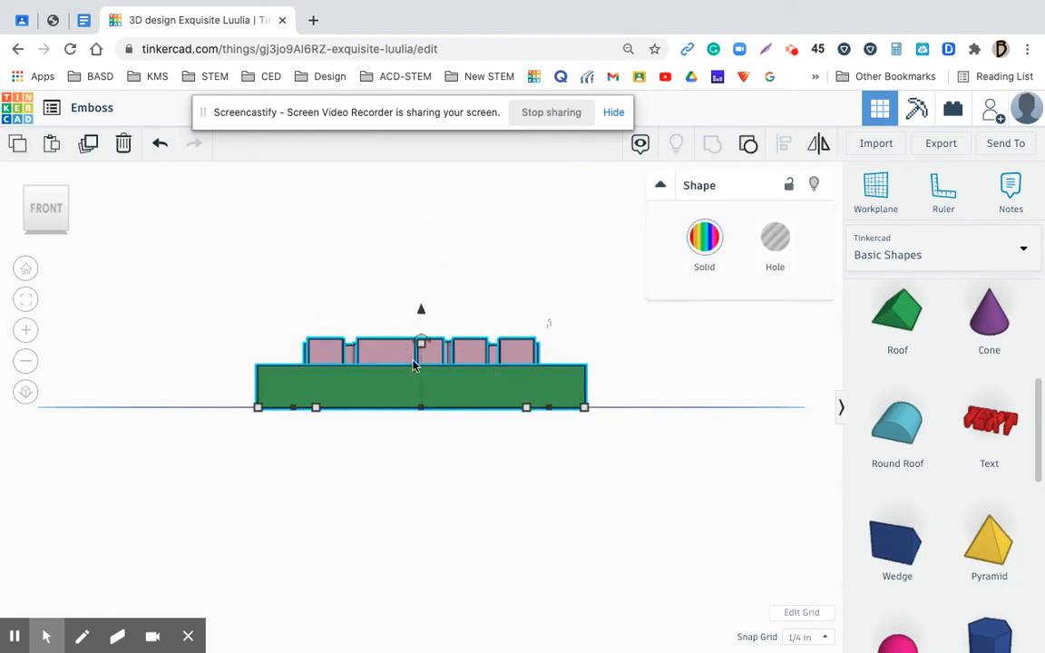
{"action": "left_click", "coordinate": [26, 268]}
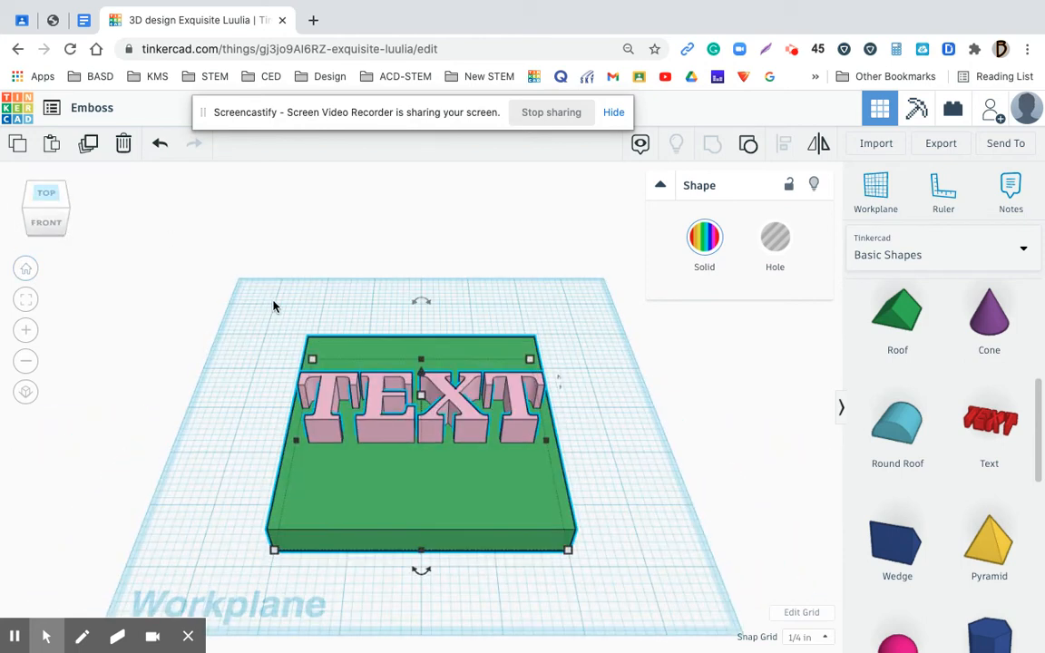
Ungroup the embossed shape and try to adjust its height in front view while both pieces are selected
{"action": "left_click_drag", "start_coordinate": [269, 308], "coordinate": [601, 596]}
{"action": "left_click", "coordinate": [746, 147]}
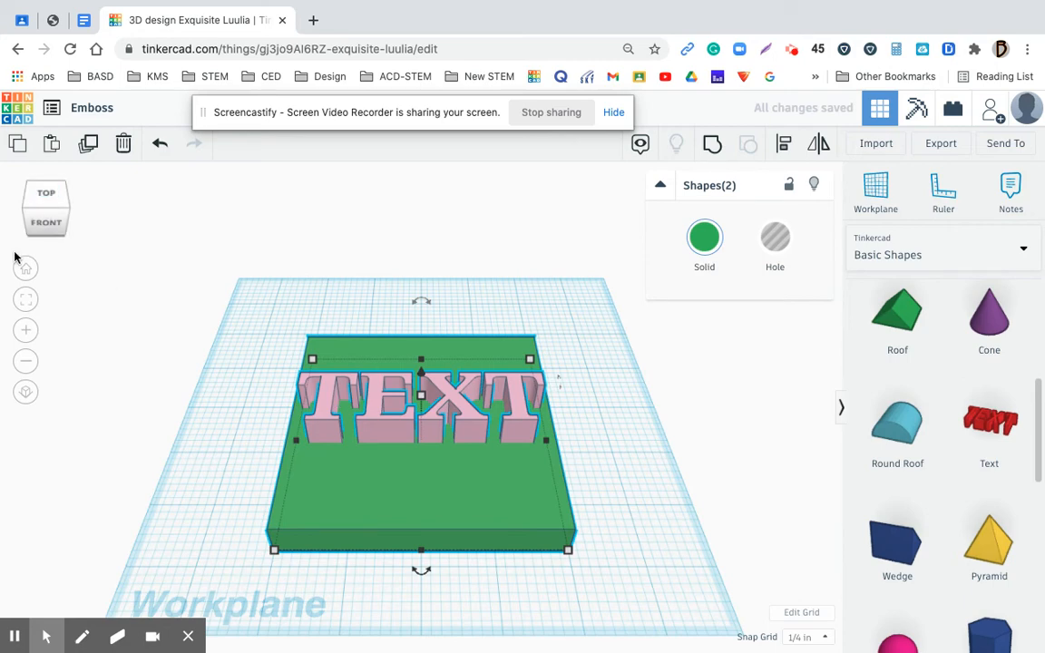
{"action": "left_click", "coordinate": [48, 232]}
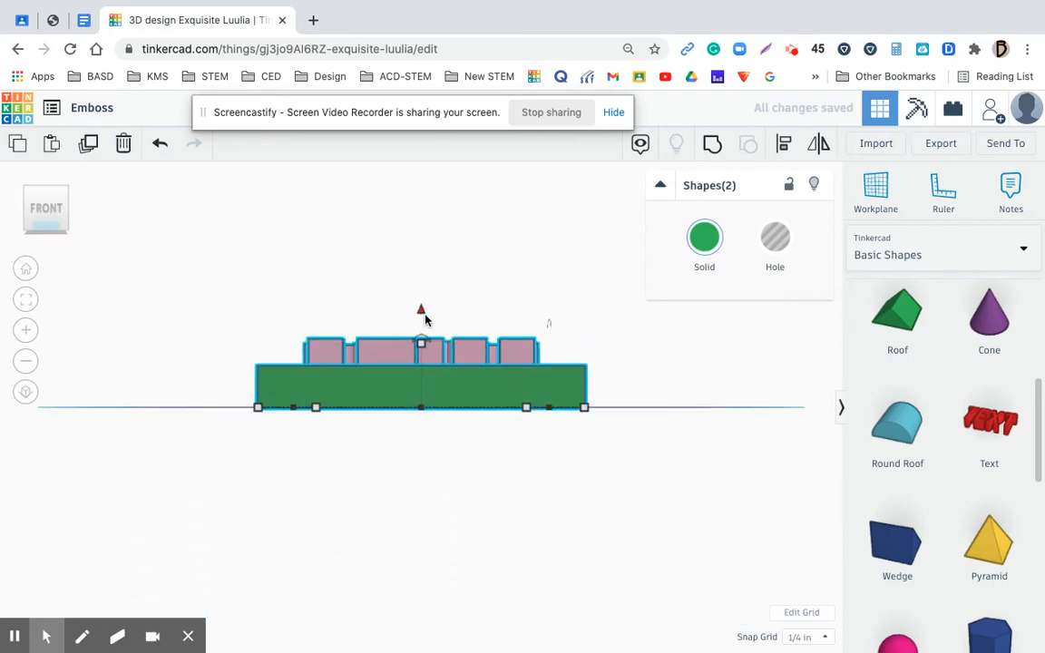
{"action": "left_click", "coordinate": [420, 313]}
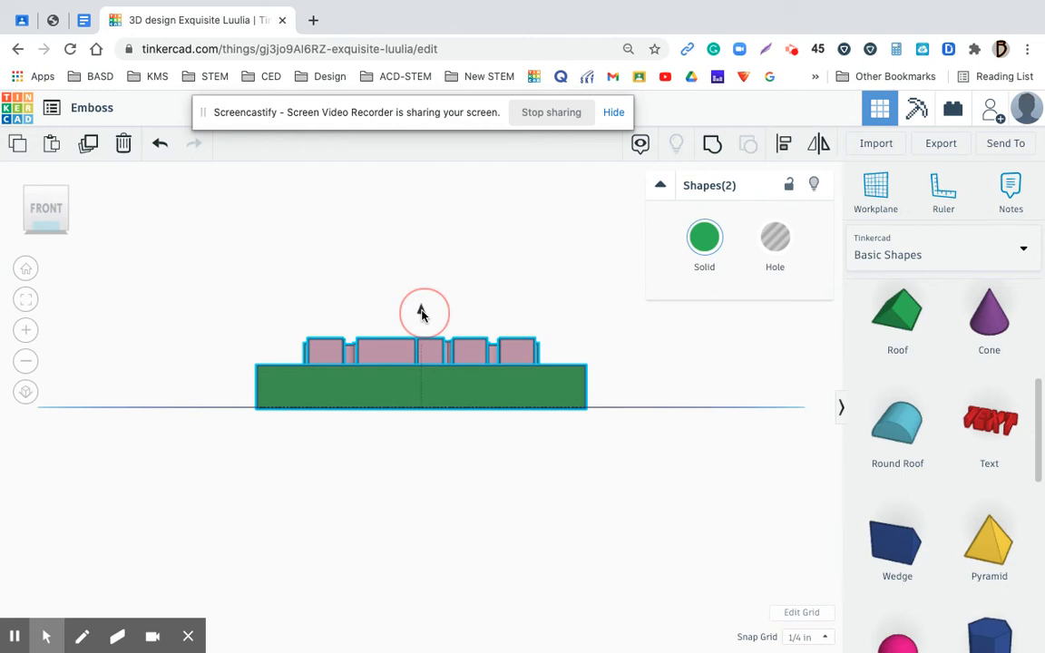
{"action": "mouse_move", "coordinate": [420, 315]}
{"action": "left_mouse_down"}
{"action": "mouse_move", "coordinate": [422, 326]}
{"action": "mouse_move", "coordinate": [423, 310]}
{"action": "left_mouse_up"}
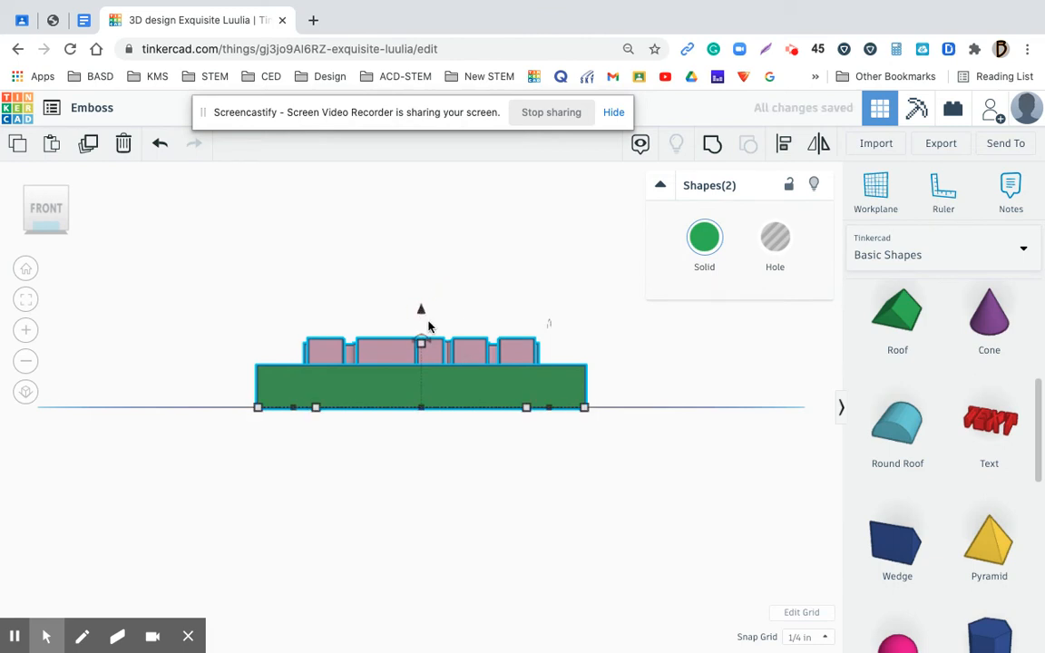
{"action": "mouse_move", "coordinate": [420, 309]}
{"action": "left_mouse_down"}
{"action": "mouse_move", "coordinate": [422, 323]}
{"action": "mouse_move", "coordinate": [421, 310]}
{"action": "left_mouse_up"}
{"action": "left_click", "coordinate": [21, 269]}
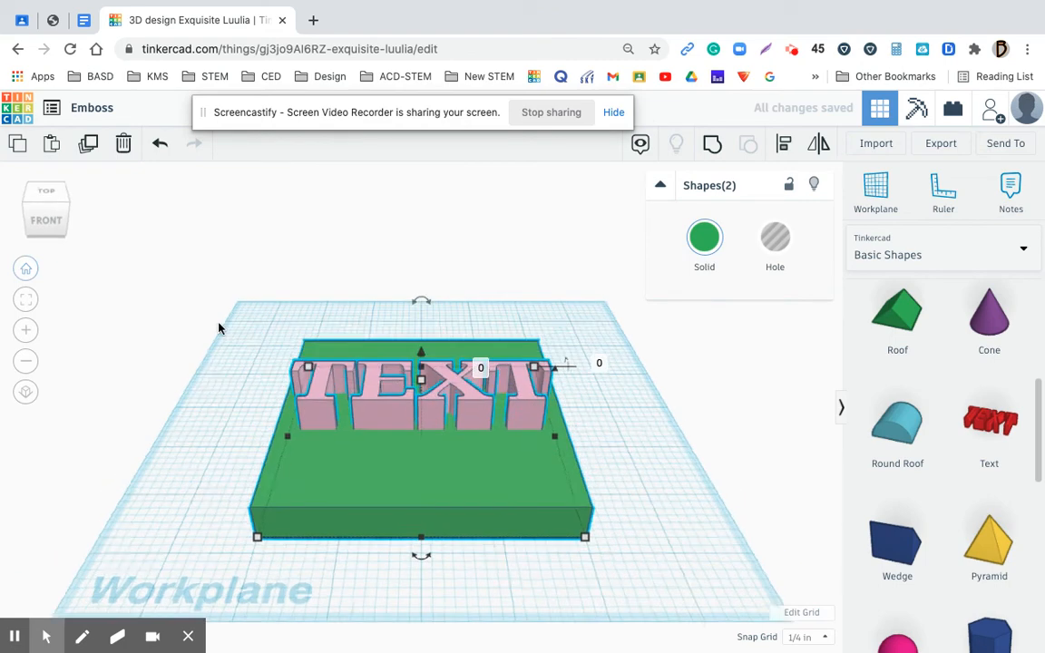
{"action": "left_click", "coordinate": [257, 410]}
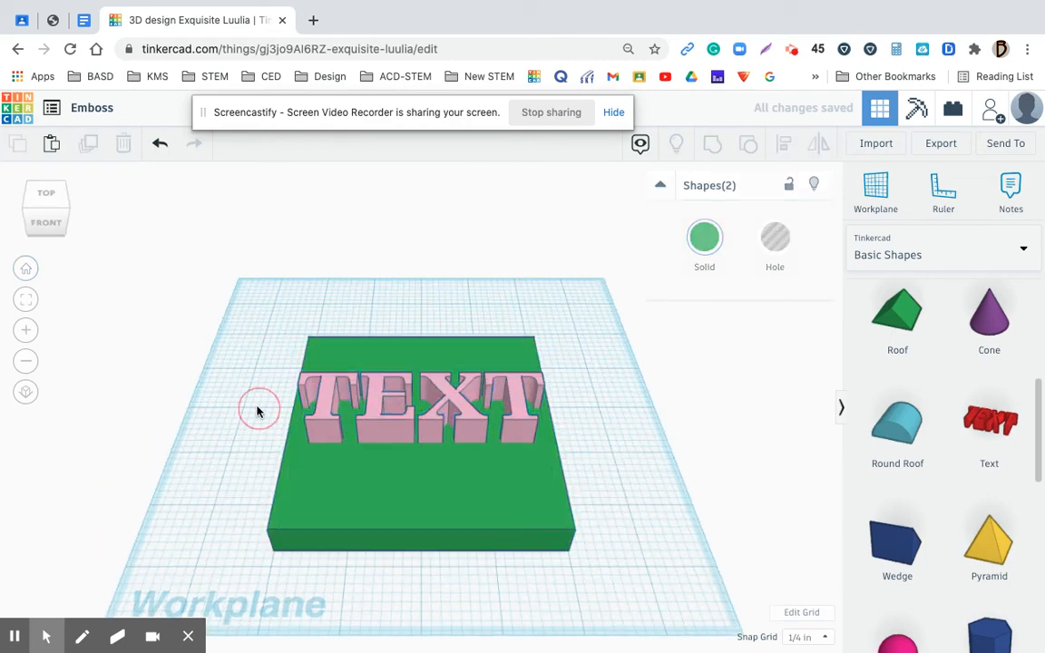
Lower only the pink text by 1/4 in into the green box, and check it from the front and above
{"action": "left_click", "coordinate": [409, 413]}
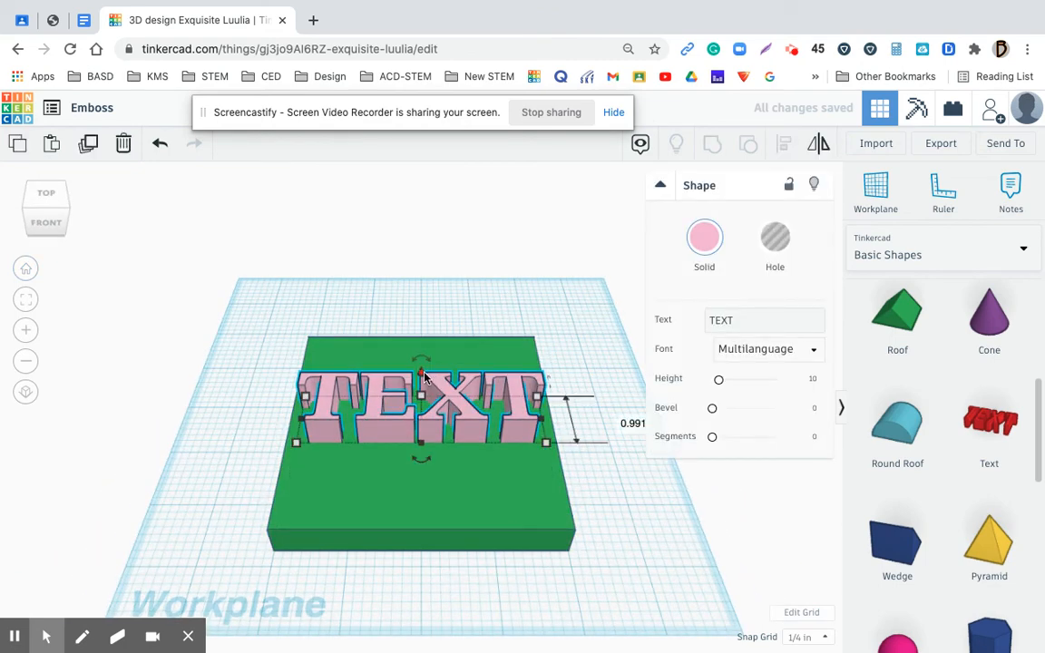
{"action": "left_click_drag", "start_coordinate": [422, 377], "coordinate": [421, 389]}
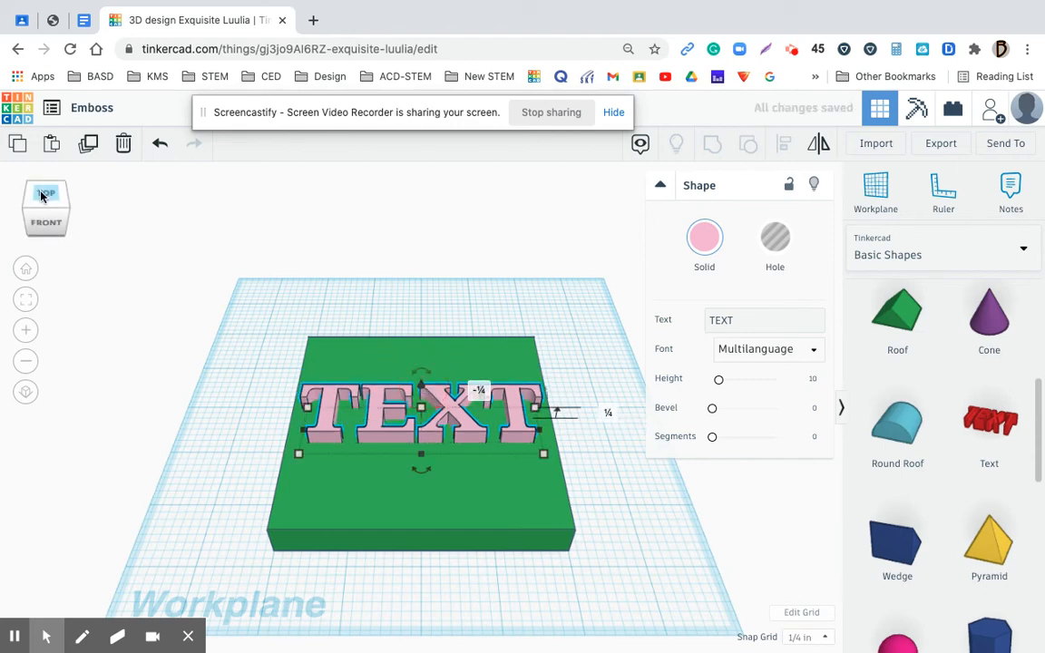
{"action": "left_click", "coordinate": [47, 225]}
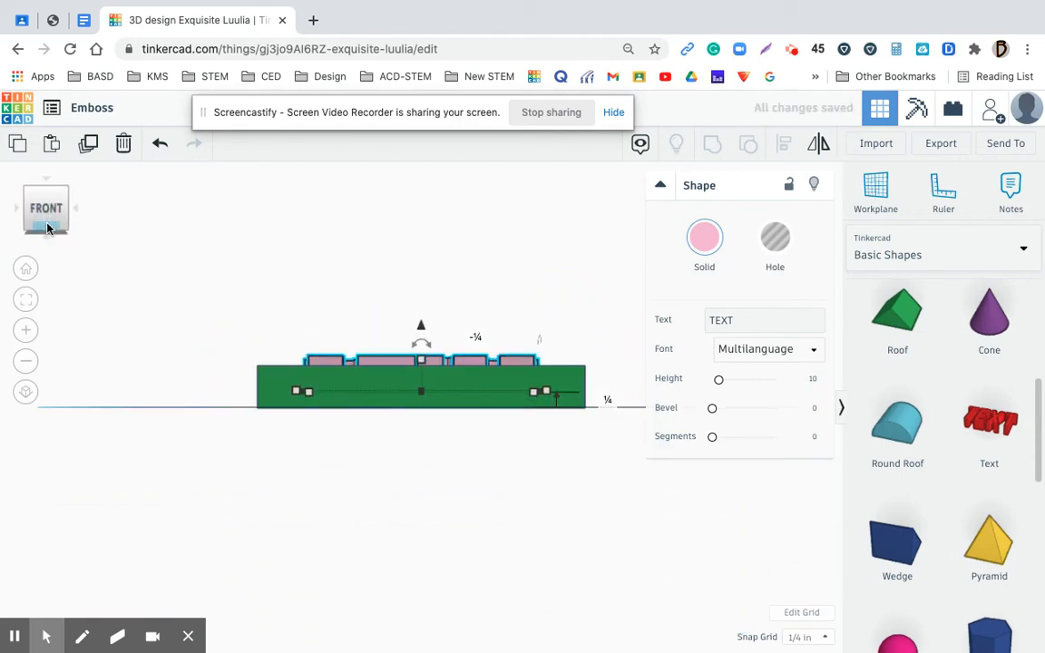
{"action": "left_click_drag", "start_coordinate": [421, 329], "coordinate": [421, 334]}
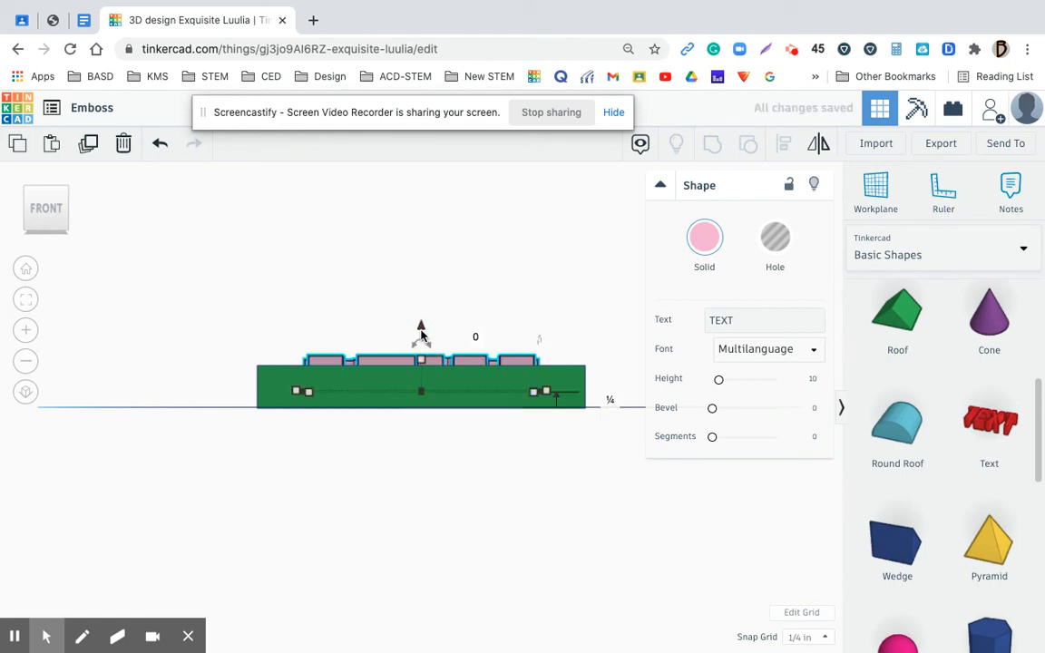
{"action": "left_click", "coordinate": [27, 268]}
{"action": "left_click", "coordinate": [46, 192]}
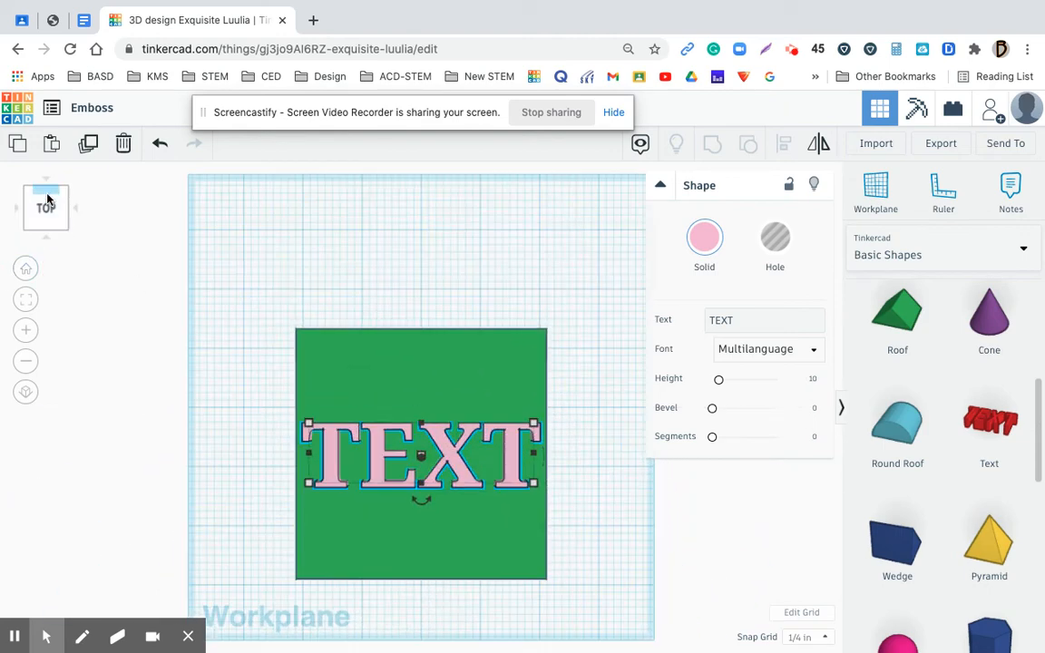
{"action": "left_click", "coordinate": [45, 241]}
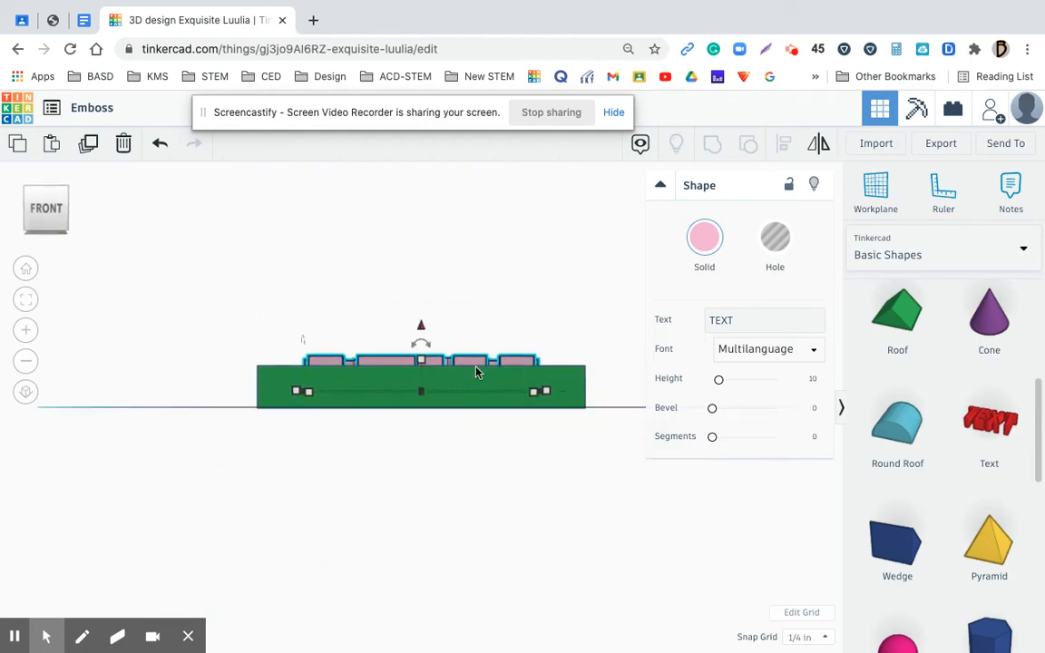
{"action": "left_click", "coordinate": [26, 270]}
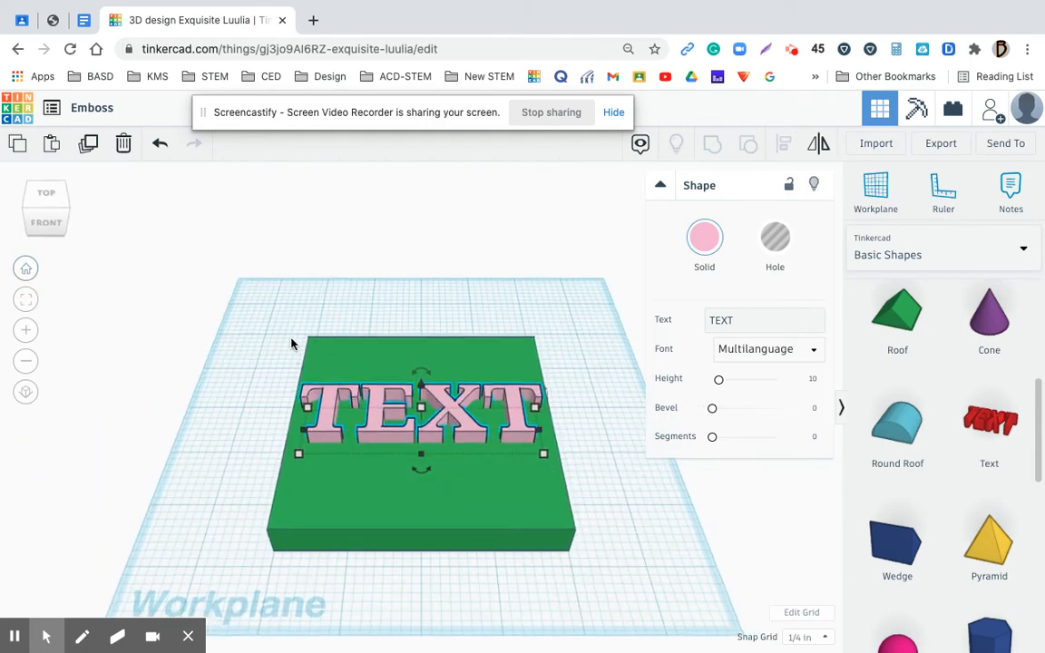
Group the lowered pink text with the green box and enable Multicolor to keep both colours
{"action": "left_click_drag", "start_coordinate": [365, 329], "coordinate": [594, 585]}
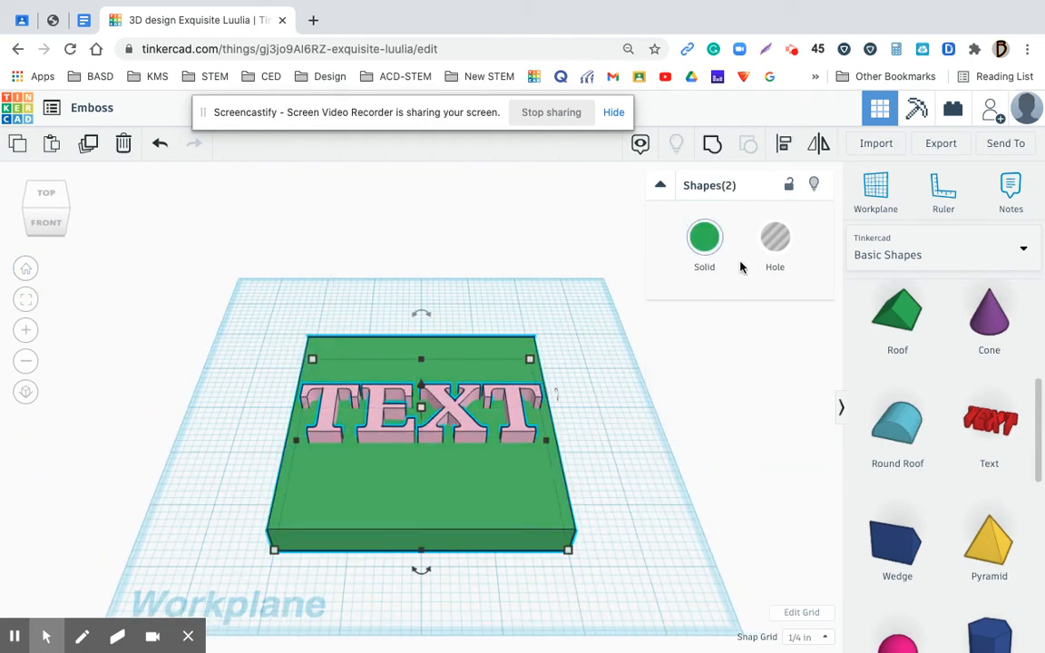
{"action": "left_click", "coordinate": [712, 146]}
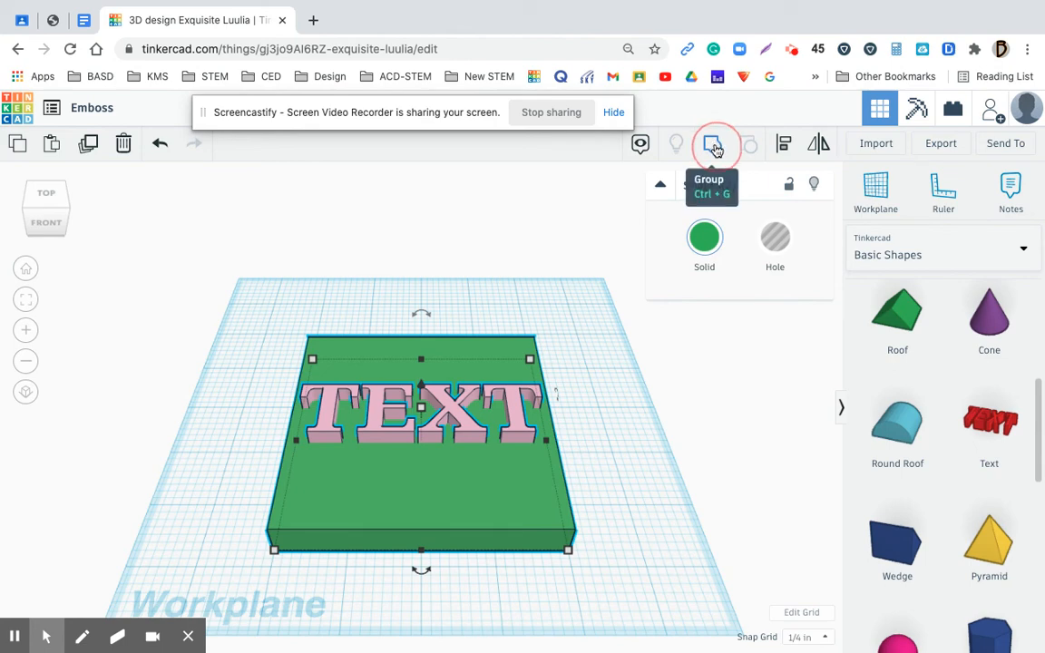
{"action": "left_click", "coordinate": [707, 246]}
{"action": "left_click", "coordinate": [709, 438]}
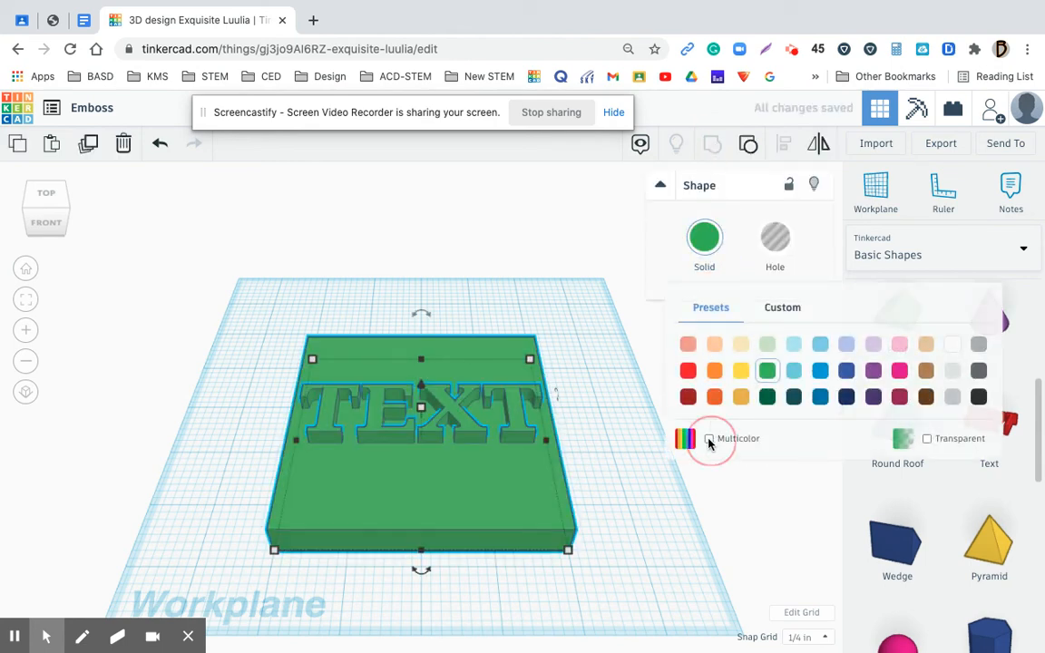
{"action": "left_click", "coordinate": [648, 522]}
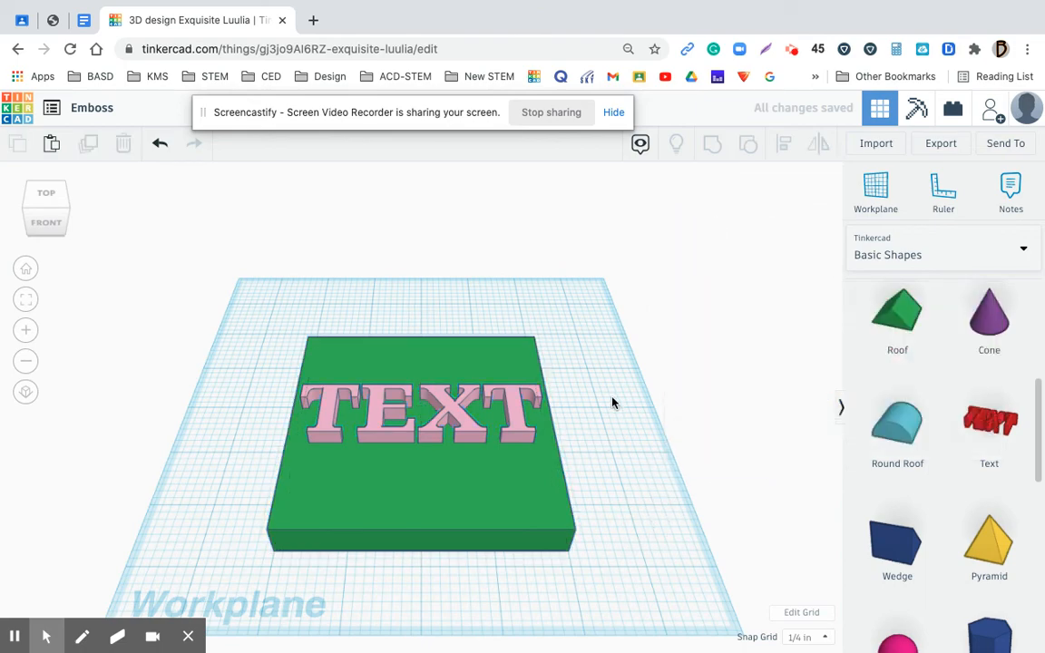
Check the Send options for downloading the design's picture, and switch to Google Classroom to view the Emboss/Hollow Objects Assignment
{"action": "left_click", "coordinate": [1006, 145]}
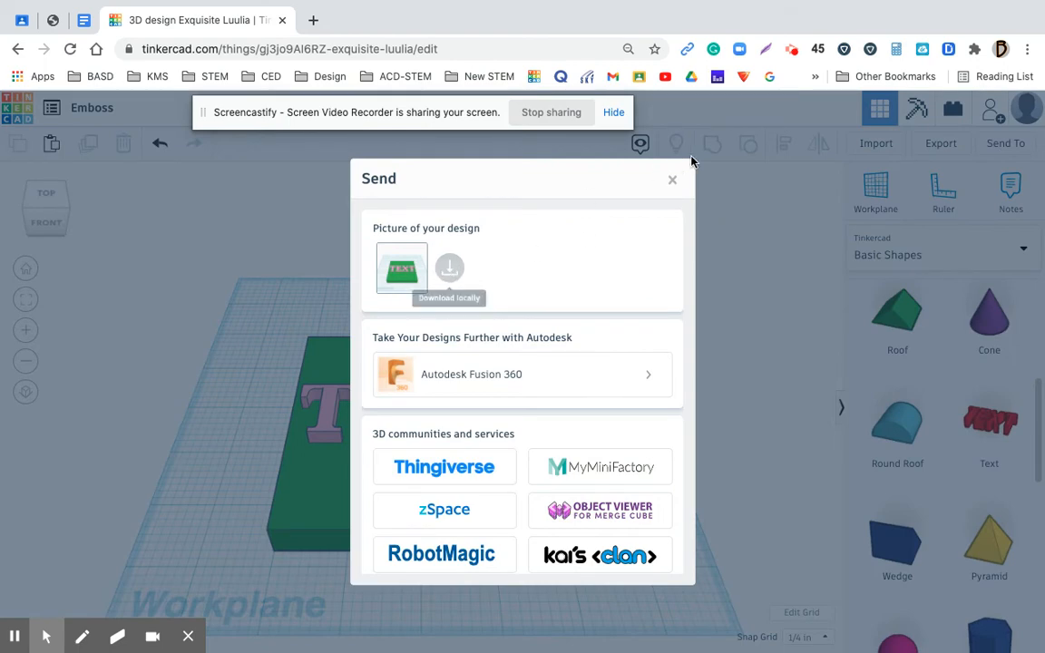
{"action": "left_click", "coordinate": [672, 181]}
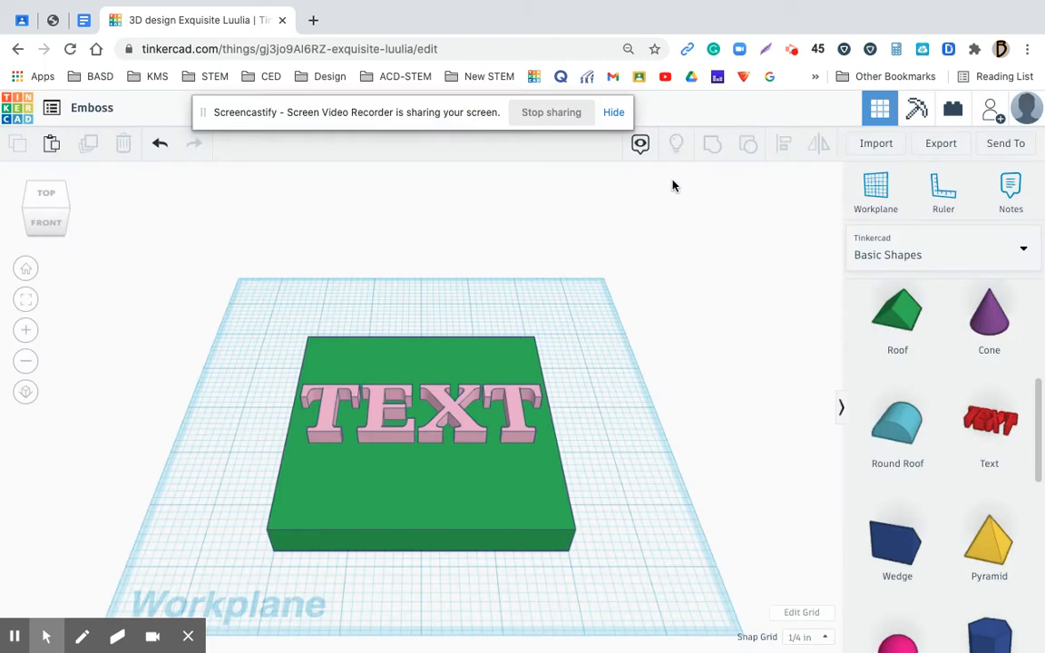
{"action": "left_click", "coordinate": [21, 20]}
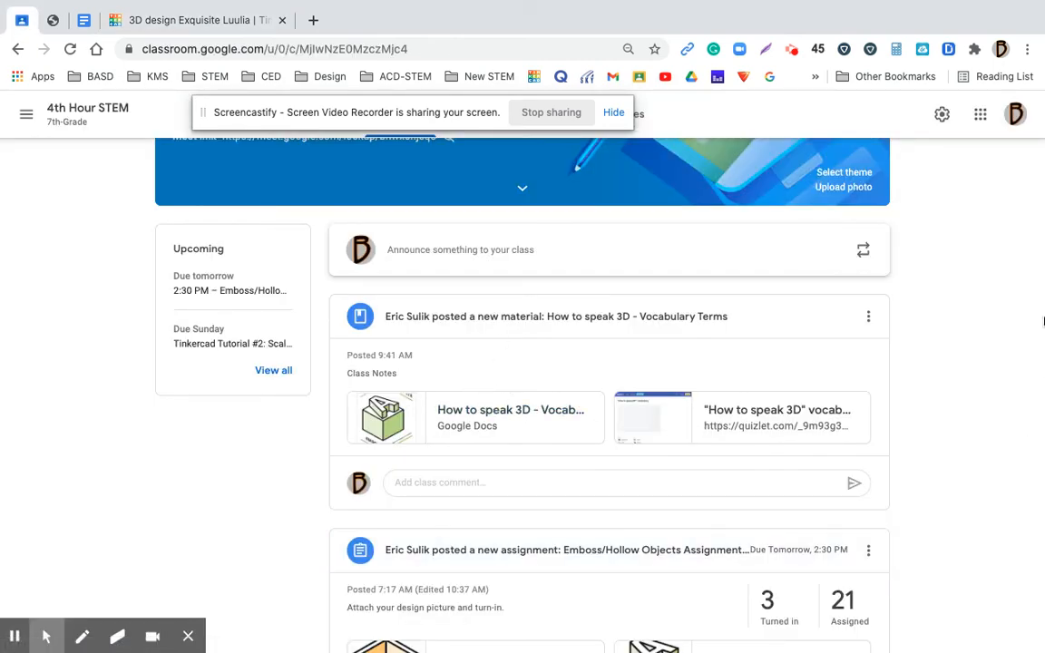
{"action": "scroll", "coordinate": [1039, 315], "scroll_direction": "down", "scroll_amount": 3}
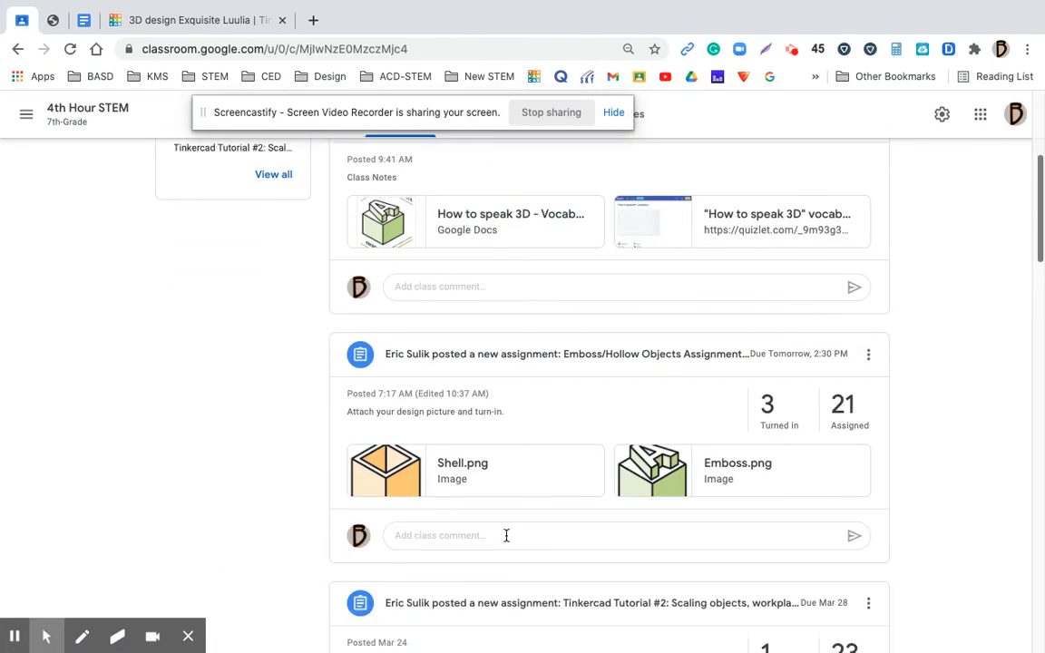
Switch back to the Tinkercad Emboss design and ungroup the multicolour shape into the pink text and green box
{"action": "left_click", "coordinate": [179, 20]}
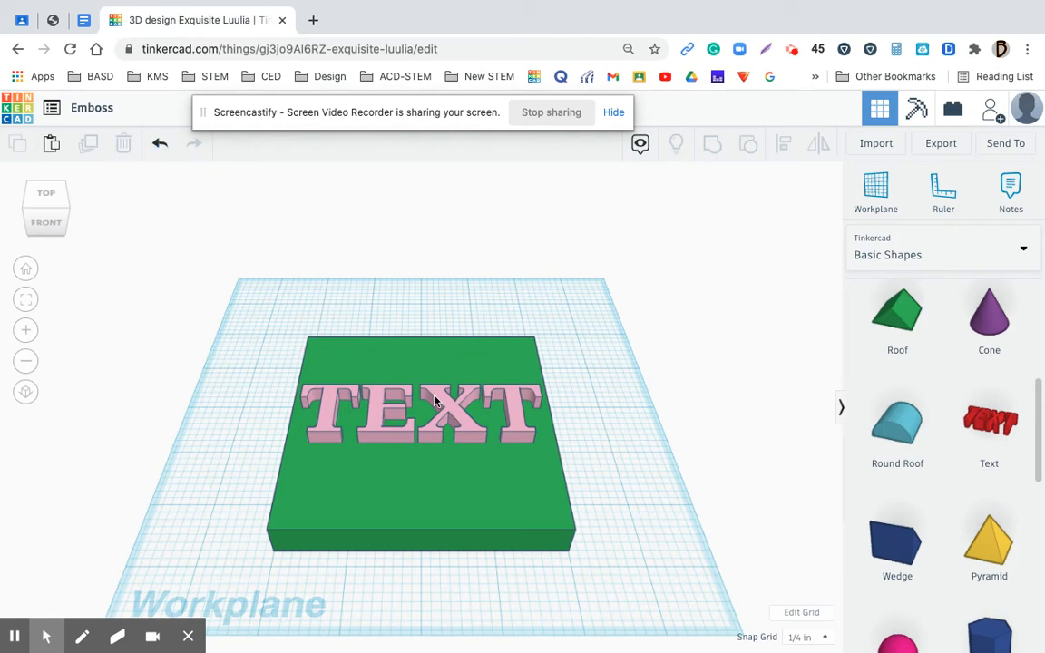
{"action": "left_click", "coordinate": [391, 351]}
{"action": "left_click_drag", "start_coordinate": [285, 304], "coordinate": [595, 569]}
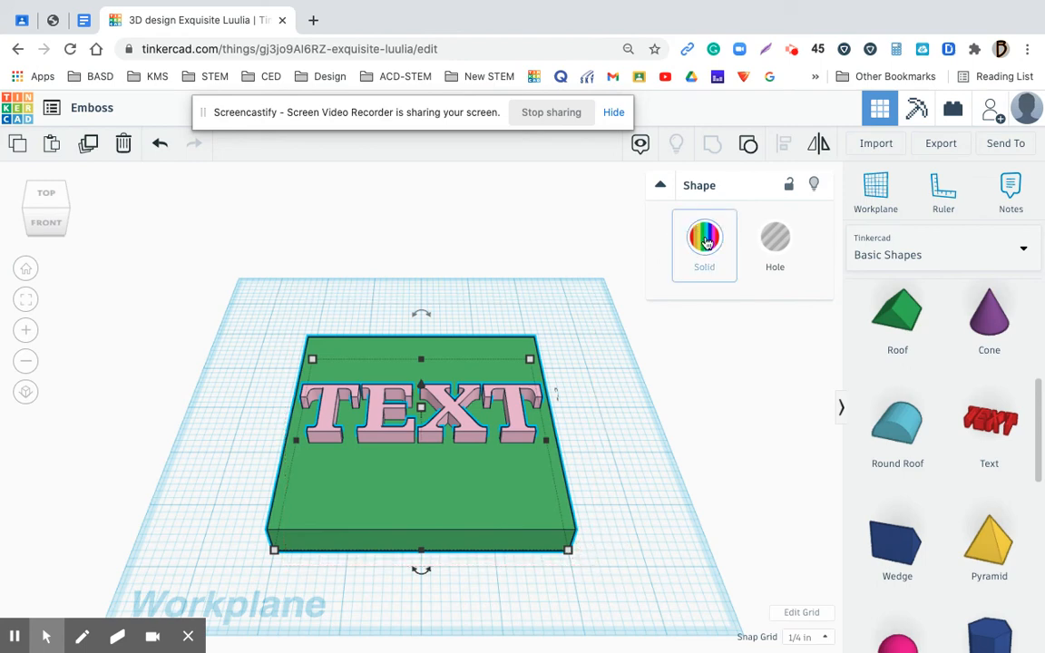
{"action": "left_click", "coordinate": [747, 143]}
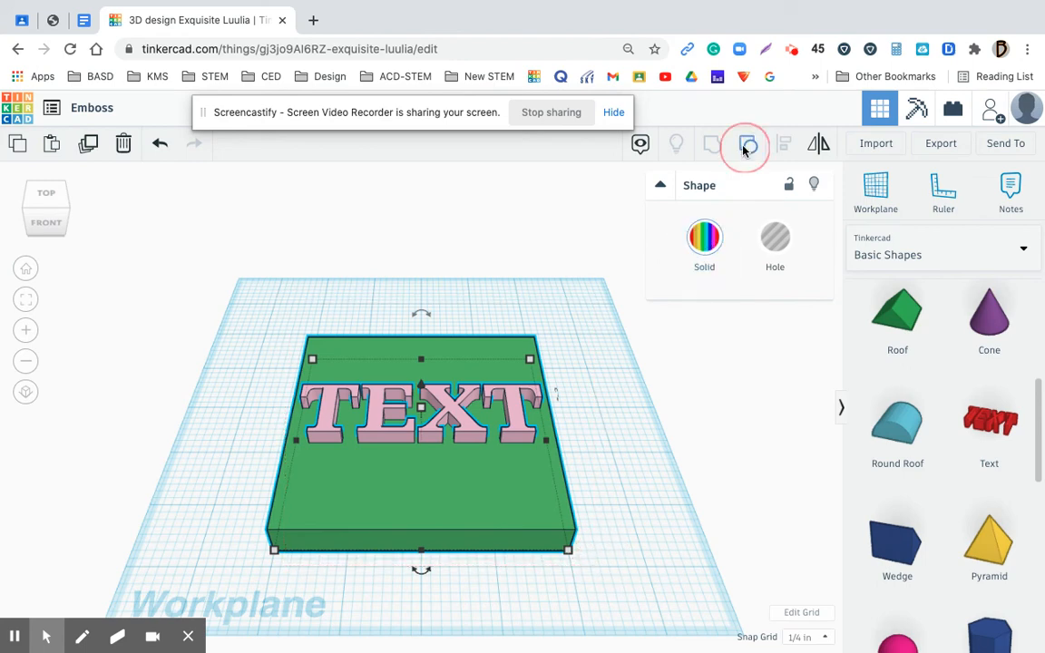
{"action": "left_click", "coordinate": [662, 419]}
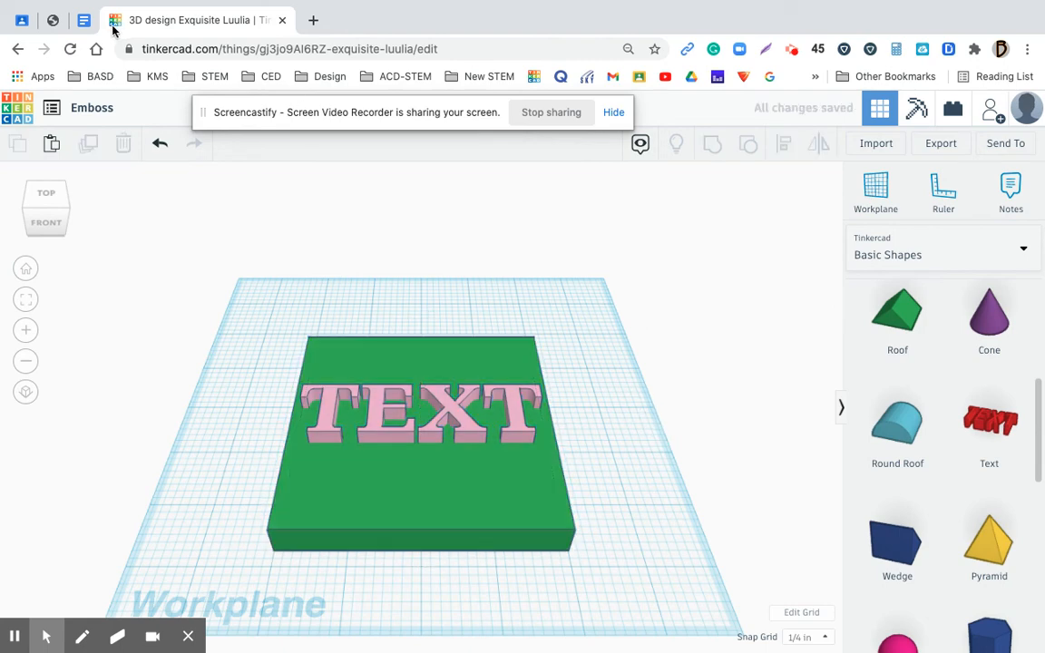
Review the Shell term in the Google Docs 3D vocabulary notes, and return to the Tinkercad design
{"action": "left_click", "coordinate": [81, 22]}
{"action": "left_click_drag", "start_coordinate": [998, 324], "coordinate": [1003, 551]}
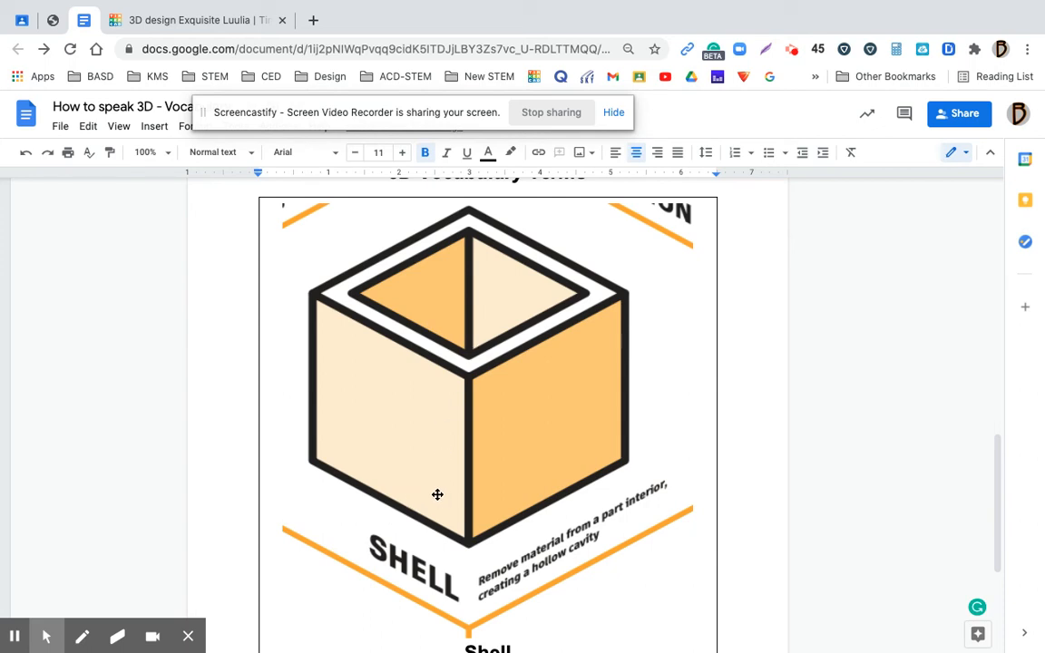
{"action": "left_click", "coordinate": [187, 26]}
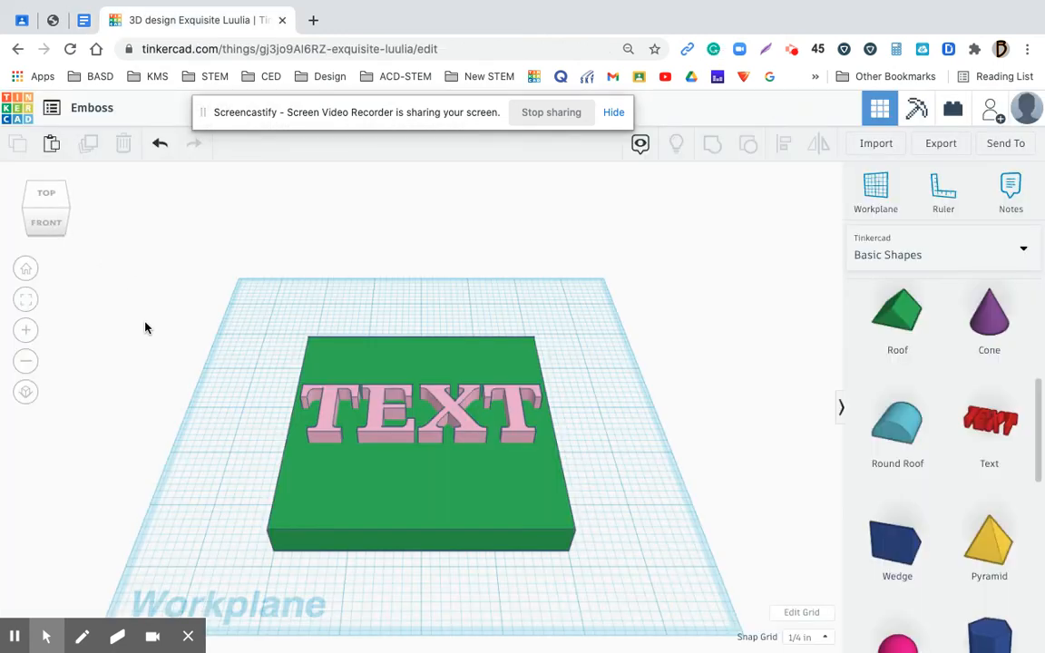
Turn only the pink text into a hole, leaving the green box solid
{"action": "left_click", "coordinate": [328, 418]}
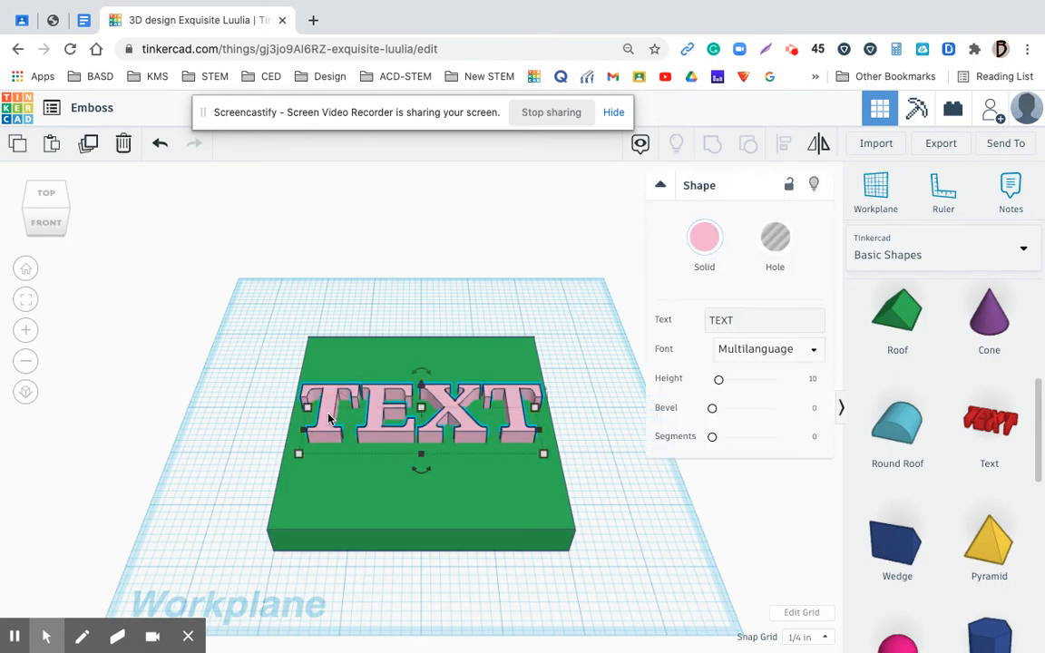
{"action": "left_click", "coordinate": [275, 302]}
{"action": "left_click_drag", "start_coordinate": [275, 303], "coordinate": [595, 583]}
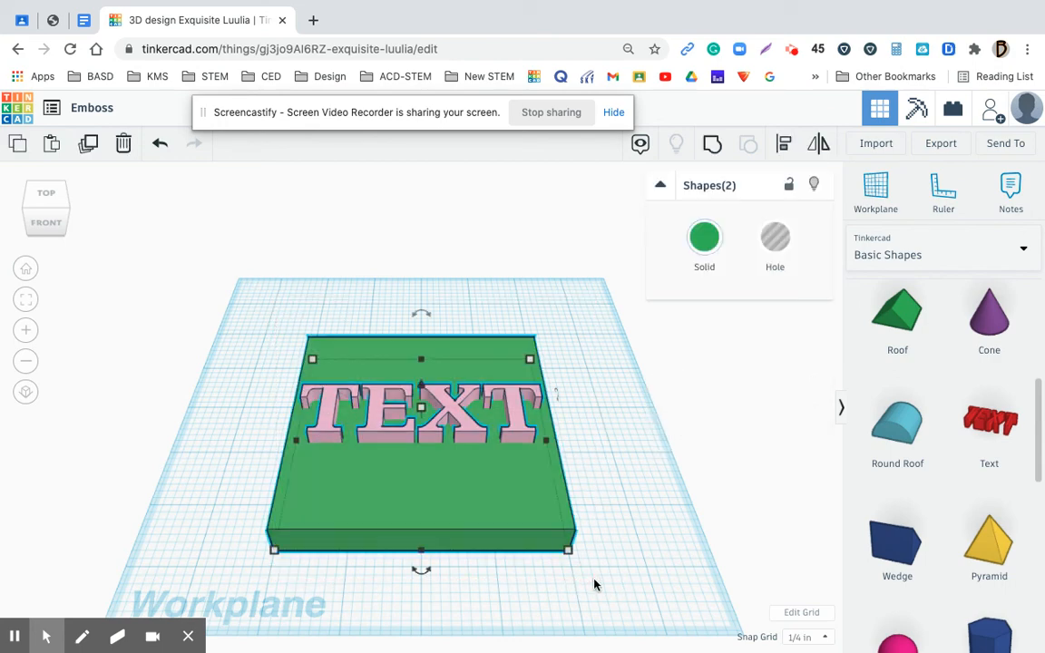
{"action": "left_click", "coordinate": [688, 404]}
{"action": "left_click", "coordinate": [458, 425]}
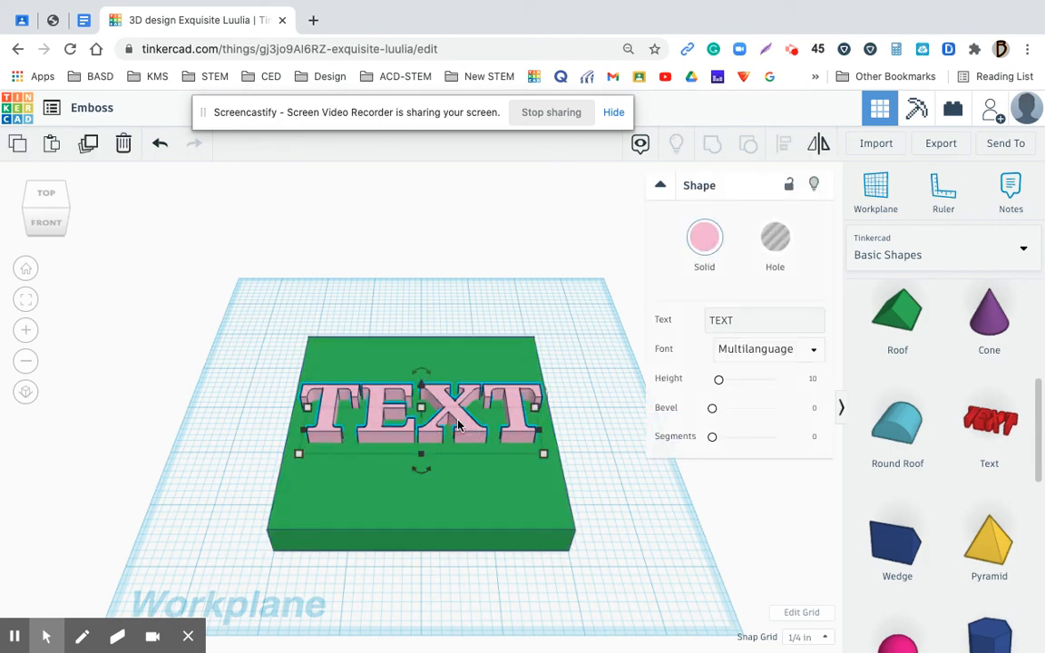
{"action": "left_click", "coordinate": [779, 246]}
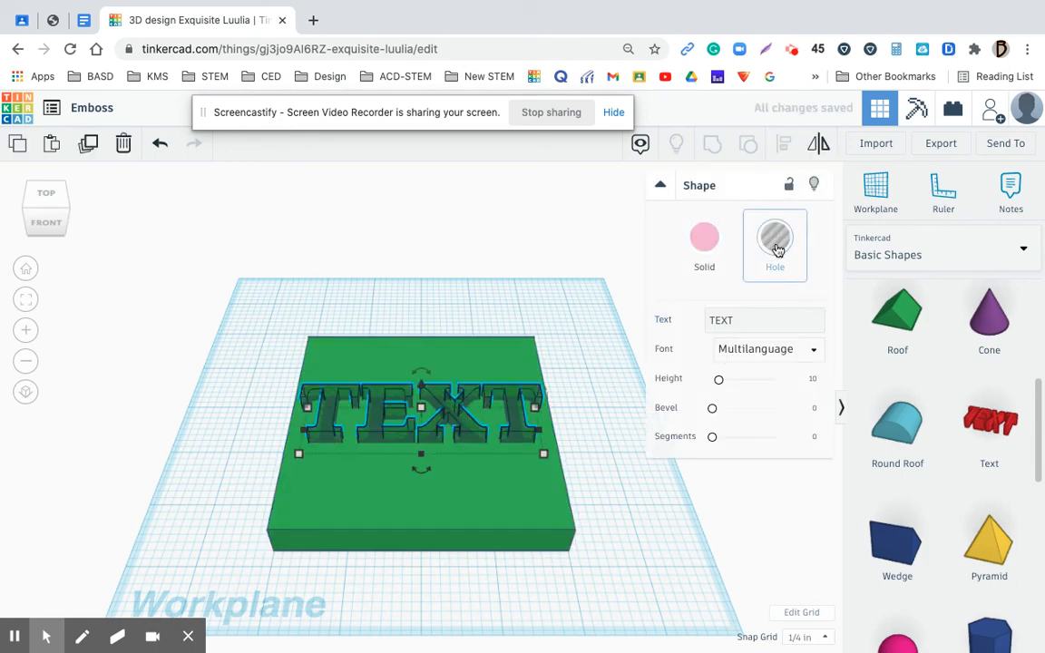
{"action": "left_click", "coordinate": [648, 504]}
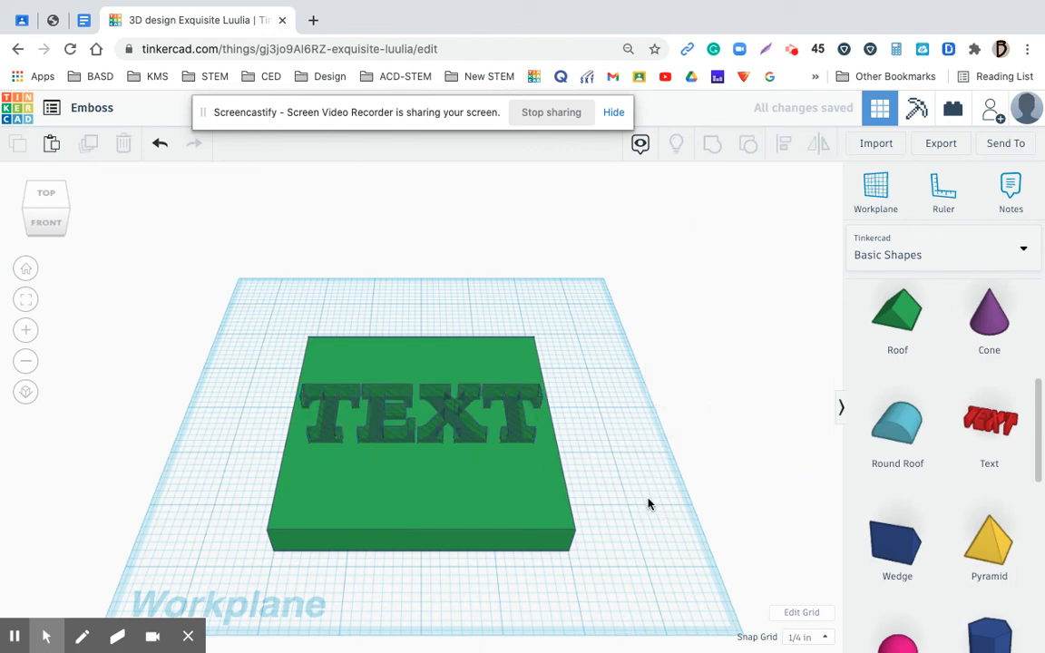
Try lowering the text hole by 1/2 in while checking the front view, and undo the move
{"action": "left_click", "coordinate": [45, 193]}
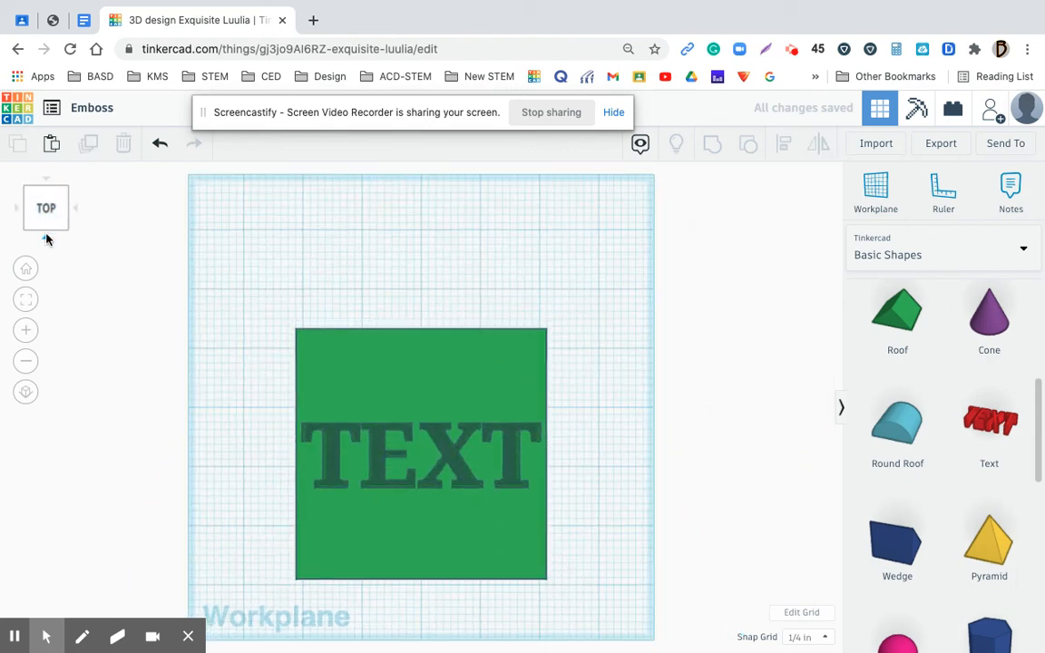
{"action": "left_click", "coordinate": [47, 234]}
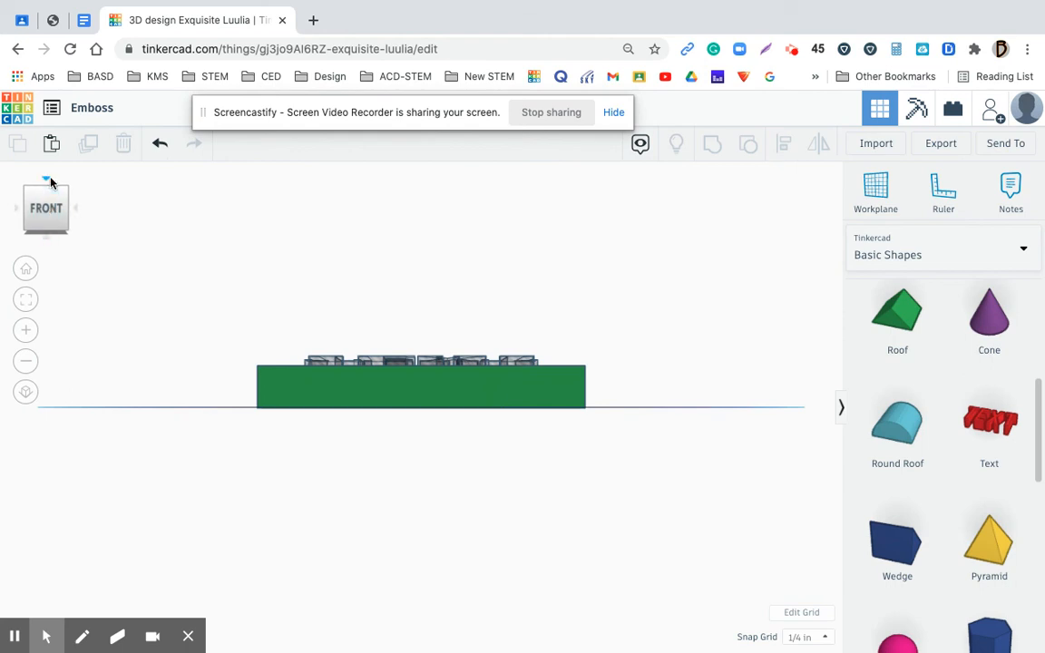
{"action": "left_click", "coordinate": [406, 359]}
{"action": "left_click", "coordinate": [22, 270]}
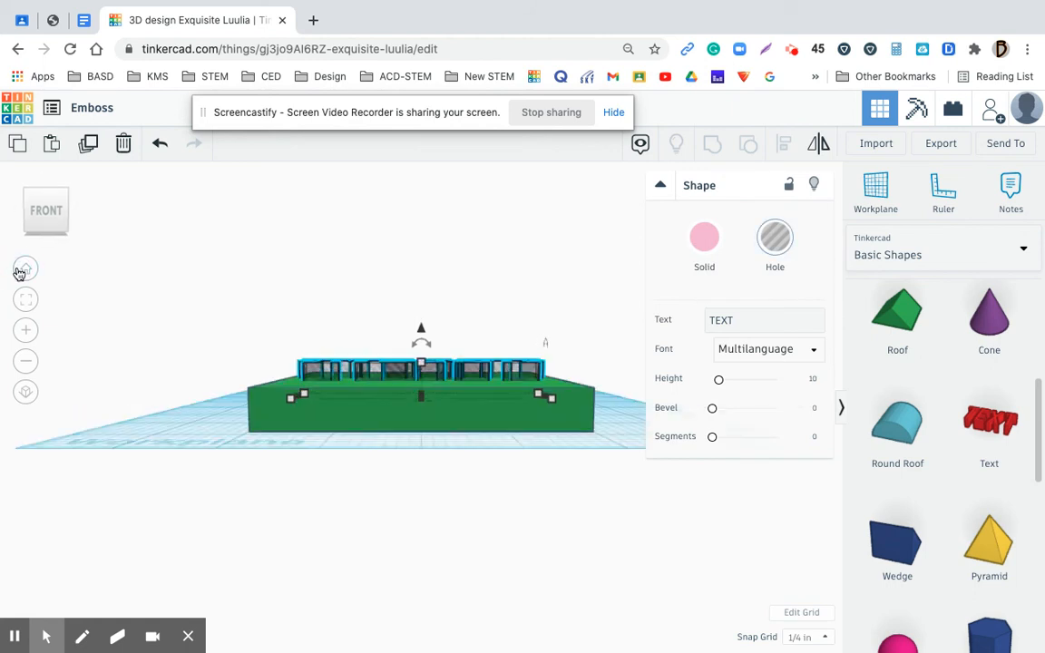
{"action": "left_click_drag", "start_coordinate": [421, 388], "coordinate": [421, 416]}
{"action": "left_click", "coordinate": [48, 224]}
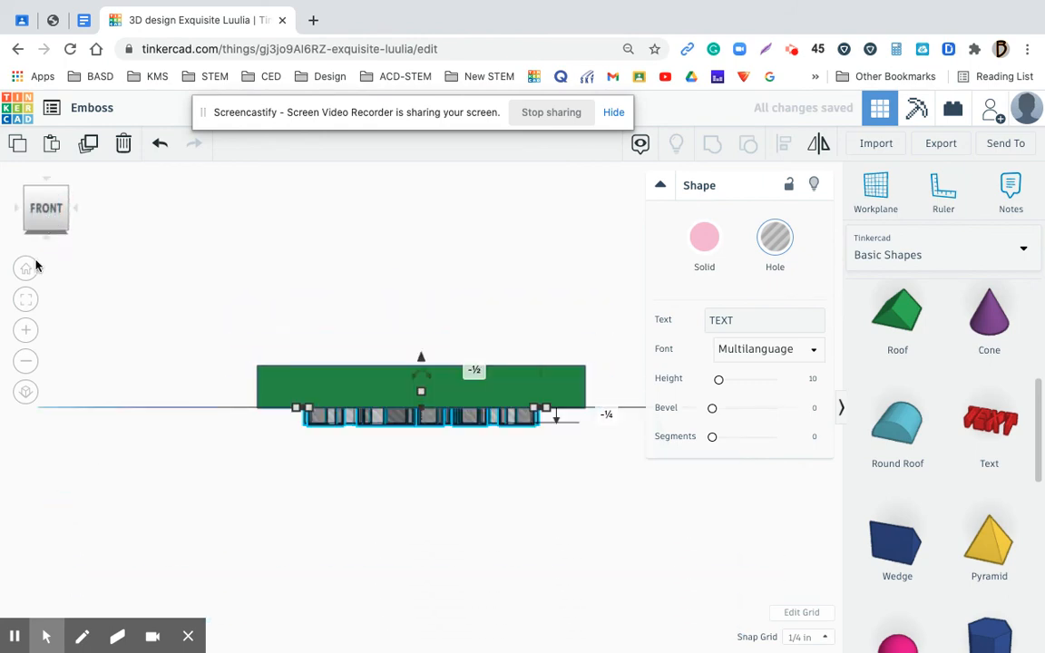
{"action": "left_click", "coordinate": [159, 145]}
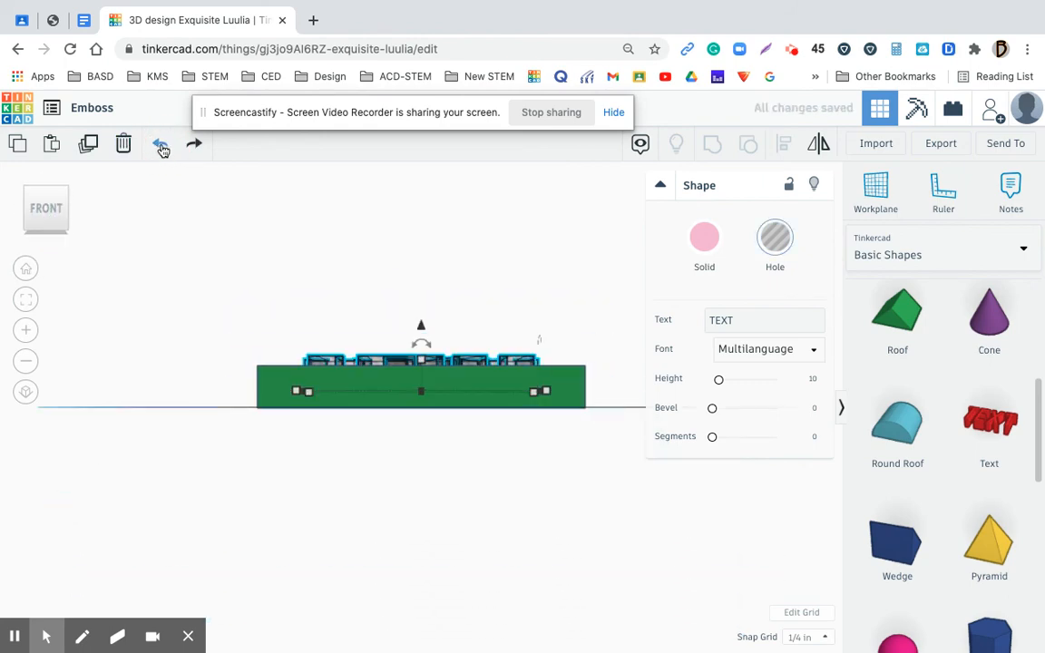
{"action": "left_click", "coordinate": [193, 291]}
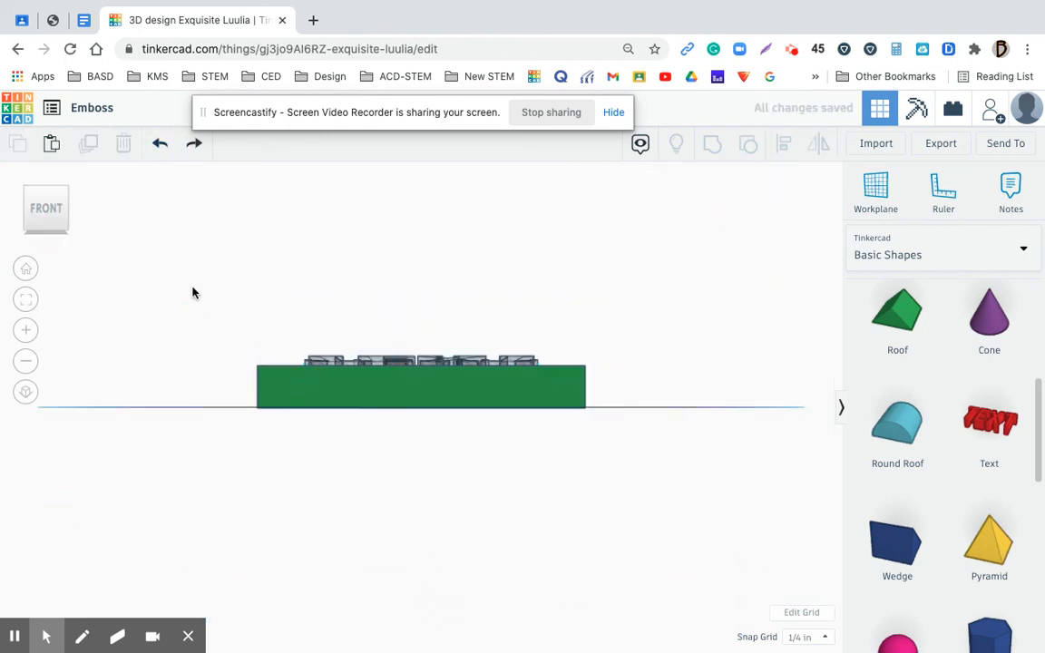
Group the text hole with the green box to cut the letters into its upper face
{"action": "left_click", "coordinate": [27, 268]}
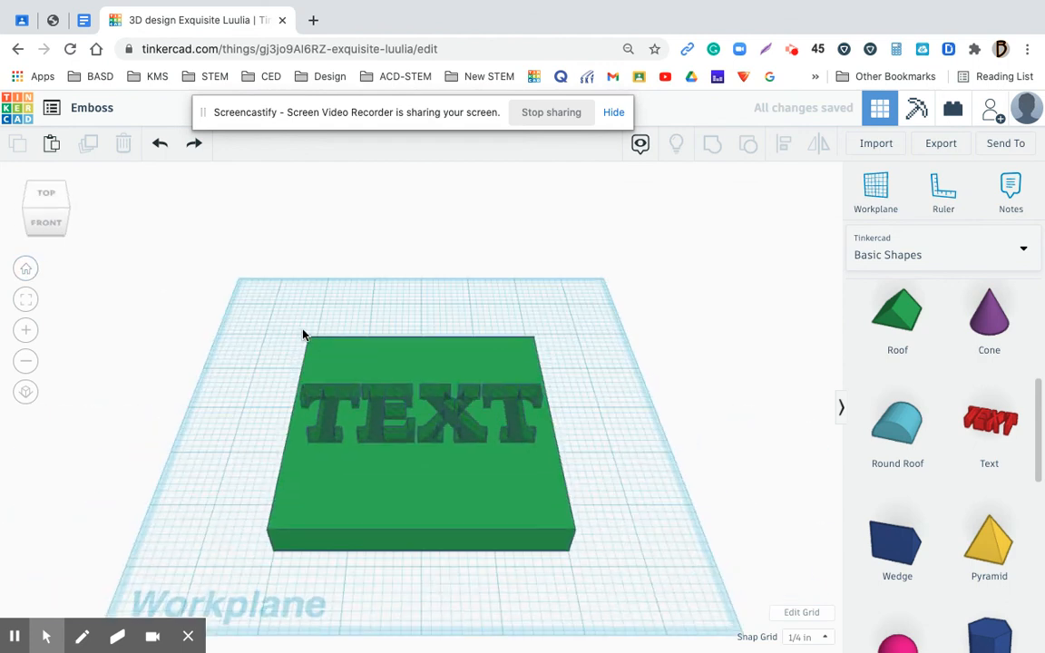
{"action": "left_click_drag", "start_coordinate": [299, 324], "coordinate": [581, 578]}
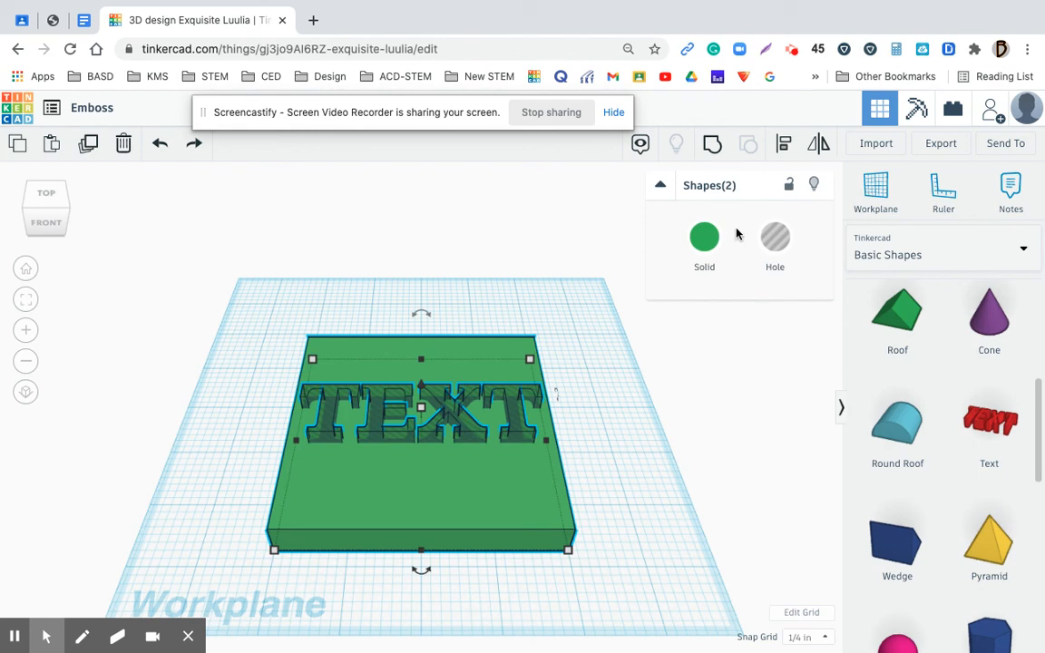
{"action": "left_click", "coordinate": [712, 151]}
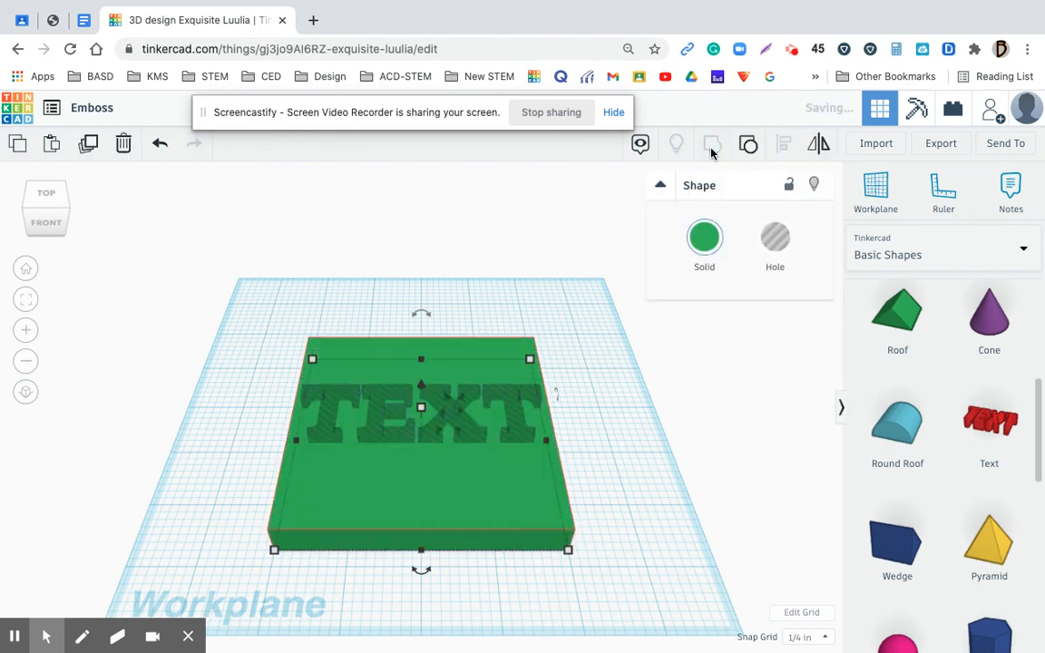
{"action": "left_click", "coordinate": [644, 399]}
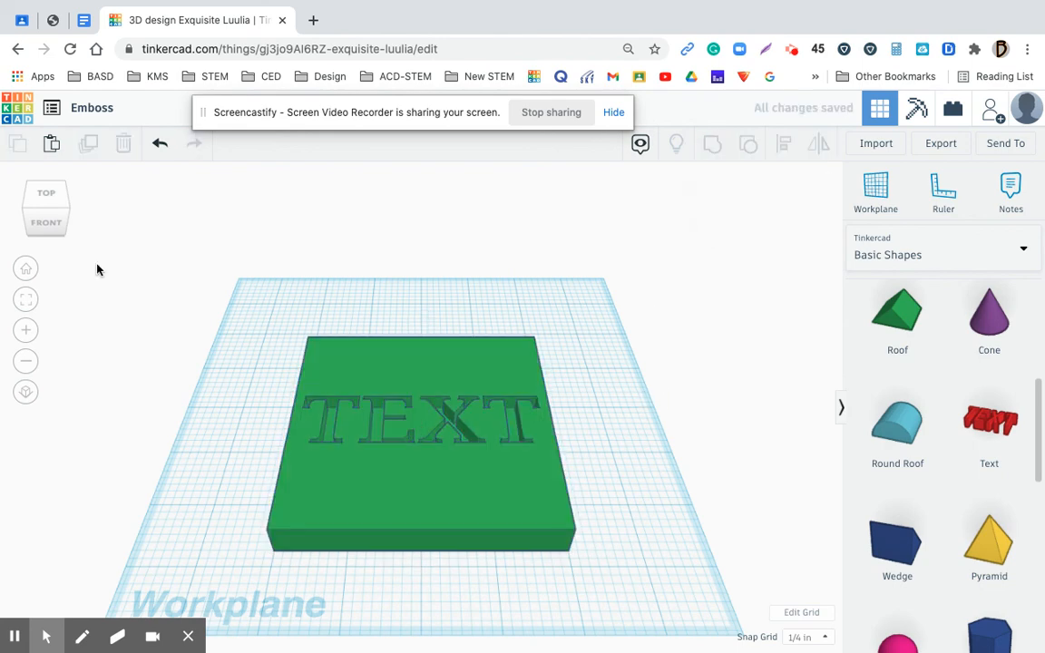
Examine the cut-out text in the green box from above, from the front and in the home view
{"action": "left_click", "coordinate": [46, 193]}
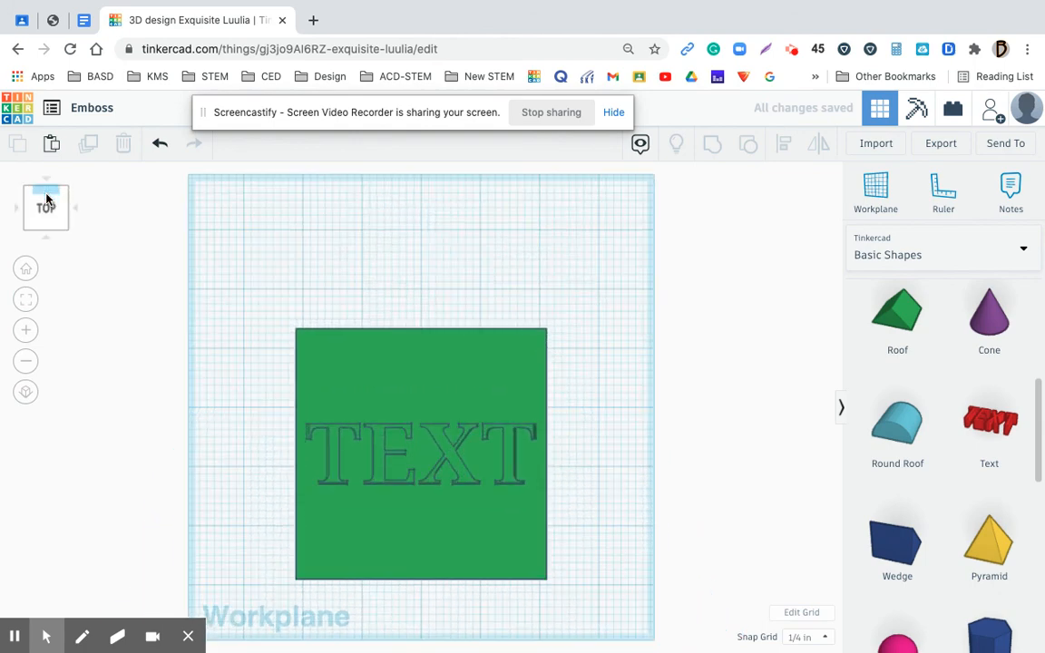
{"action": "left_click", "coordinate": [47, 234]}
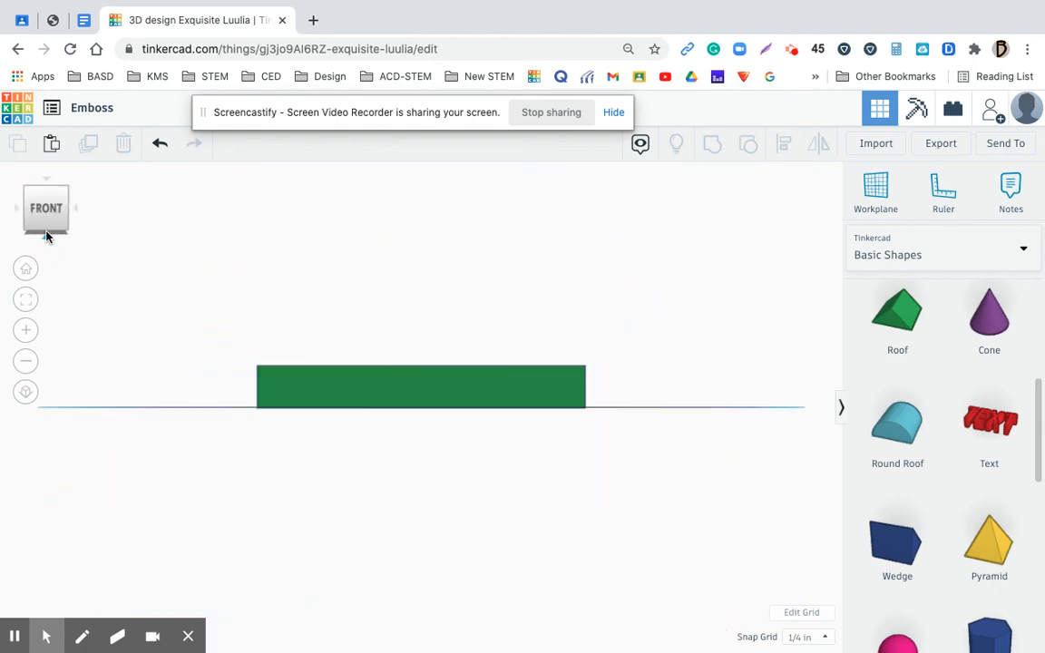
{"action": "left_click", "coordinate": [26, 270]}
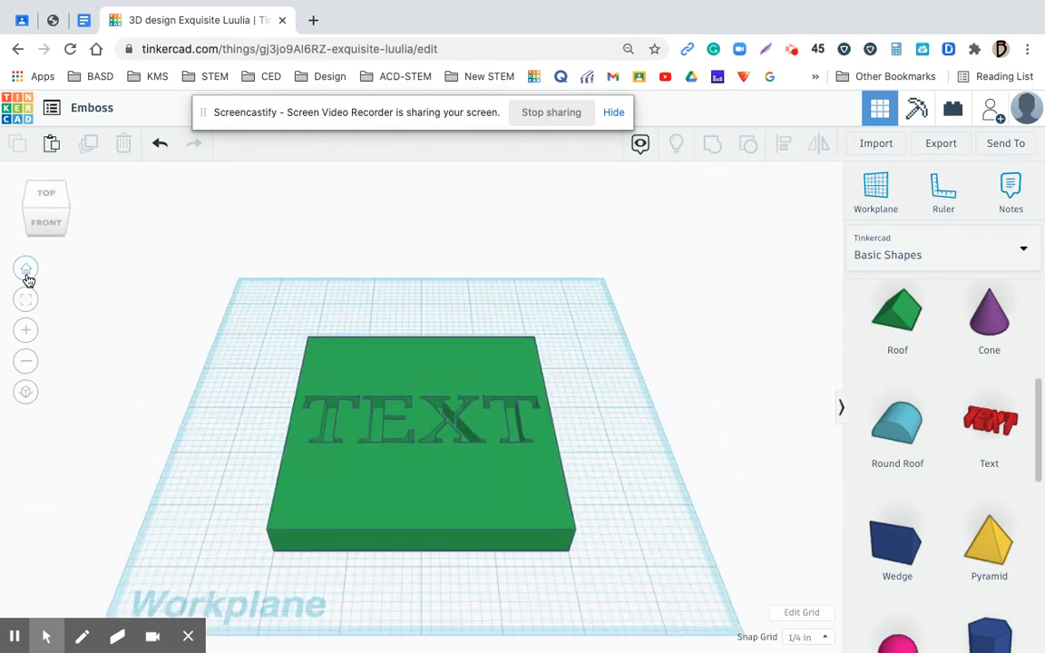
{"action": "mouse_move", "coordinate": [46, 226]}
{"action": "left_mouse_down"}
{"action": "mouse_move", "coordinate": [33, 238]}
{"action": "mouse_move", "coordinate": [30, 223]}
{"action": "mouse_move", "coordinate": [36, 233]}
{"action": "left_mouse_up"}
{"action": "left_click", "coordinate": [26, 269]}
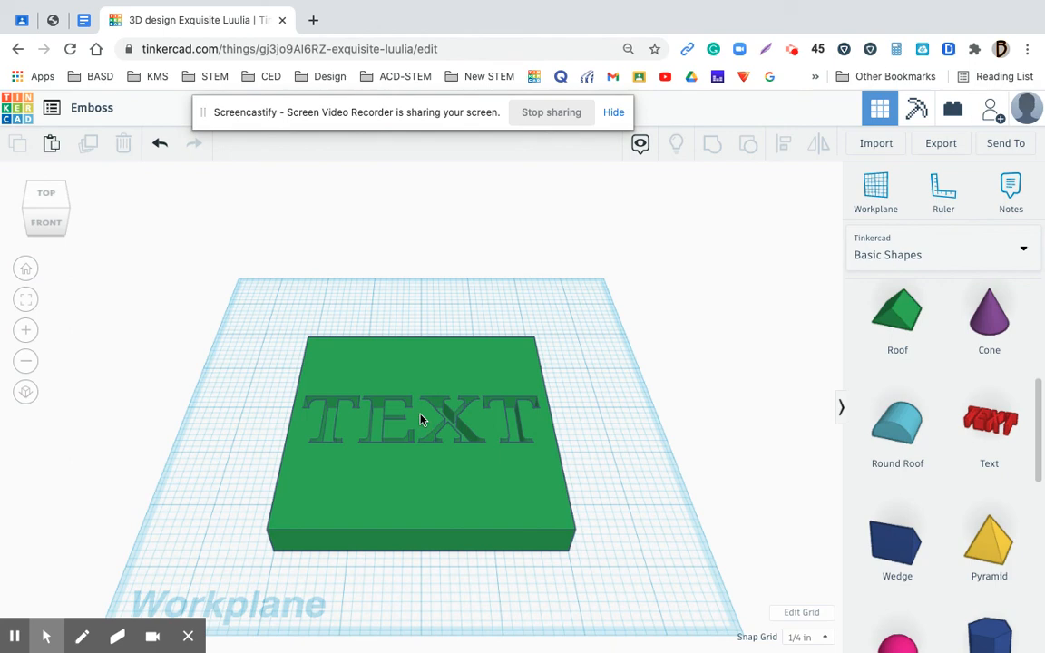
Check the Send options for the design's picture, and view the Emboss/Hollow Objects Assignment in Google Classroom before returning to Tinkercad
{"action": "left_click", "coordinate": [1006, 144]}
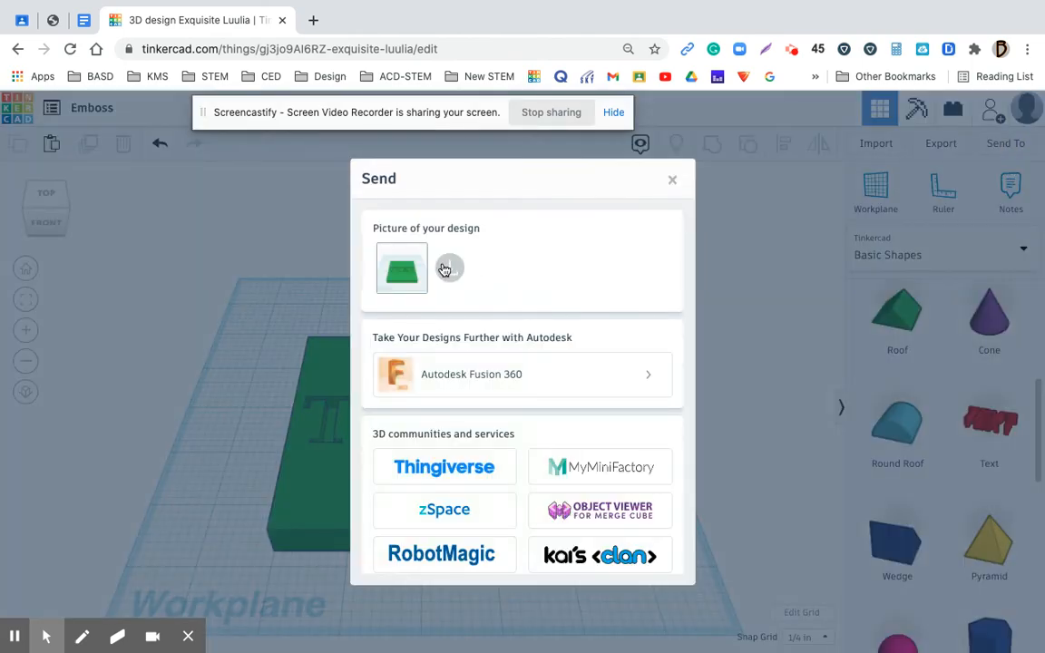
{"action": "left_click", "coordinate": [675, 185]}
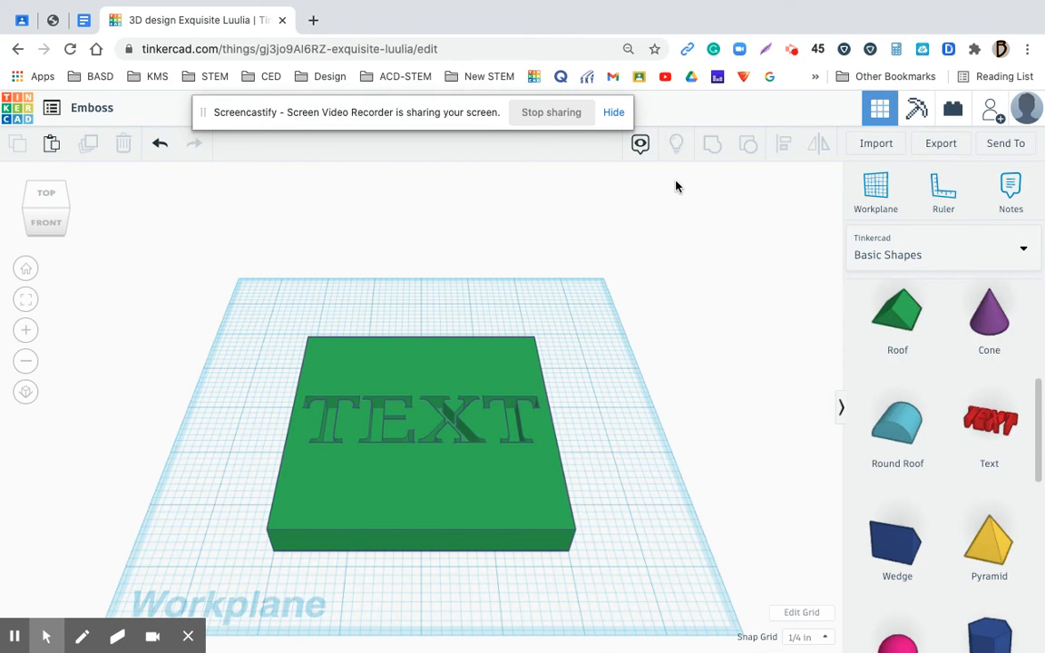
{"action": "left_click", "coordinate": [22, 20]}
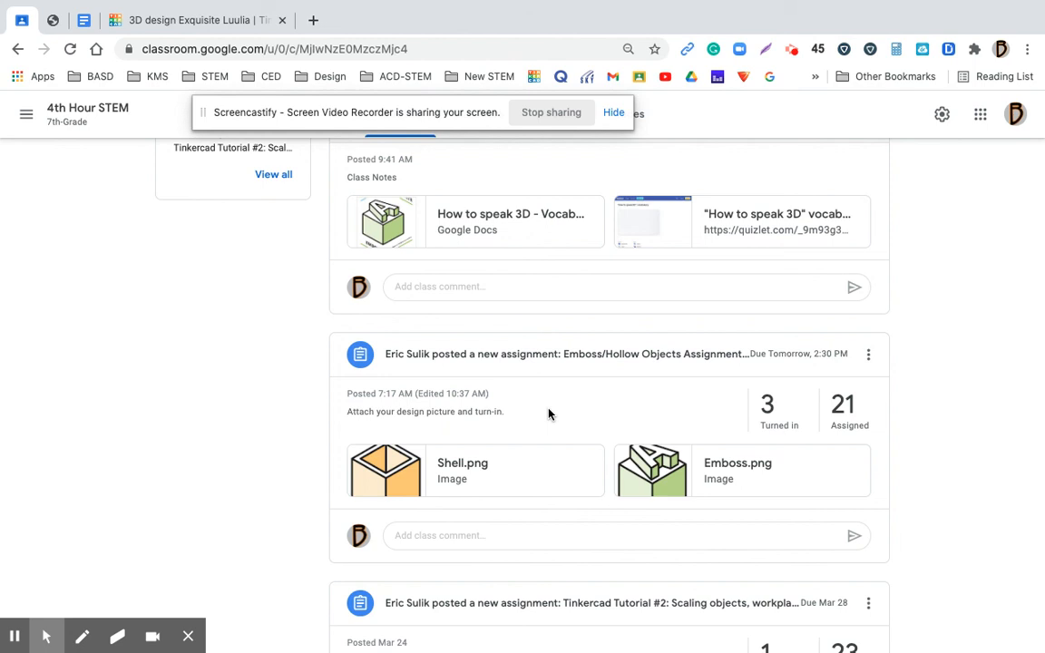
{"action": "left_click", "coordinate": [191, 23]}
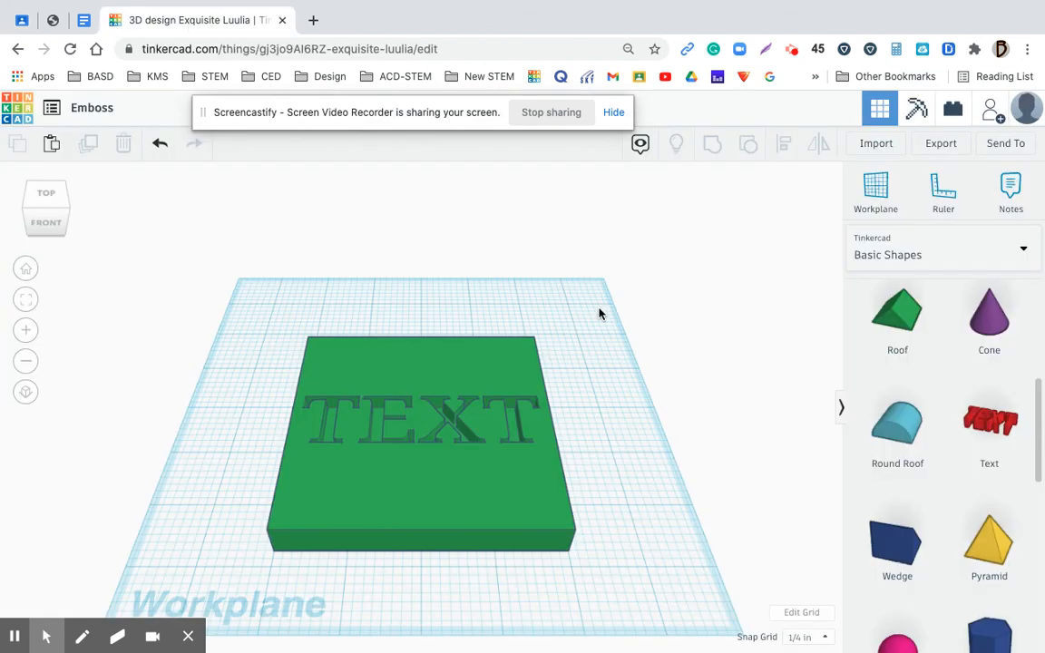
Switch to the Google Docs 3D vocabulary notes to review the Shell illustration and definition
{"action": "left_click", "coordinate": [83, 20]}
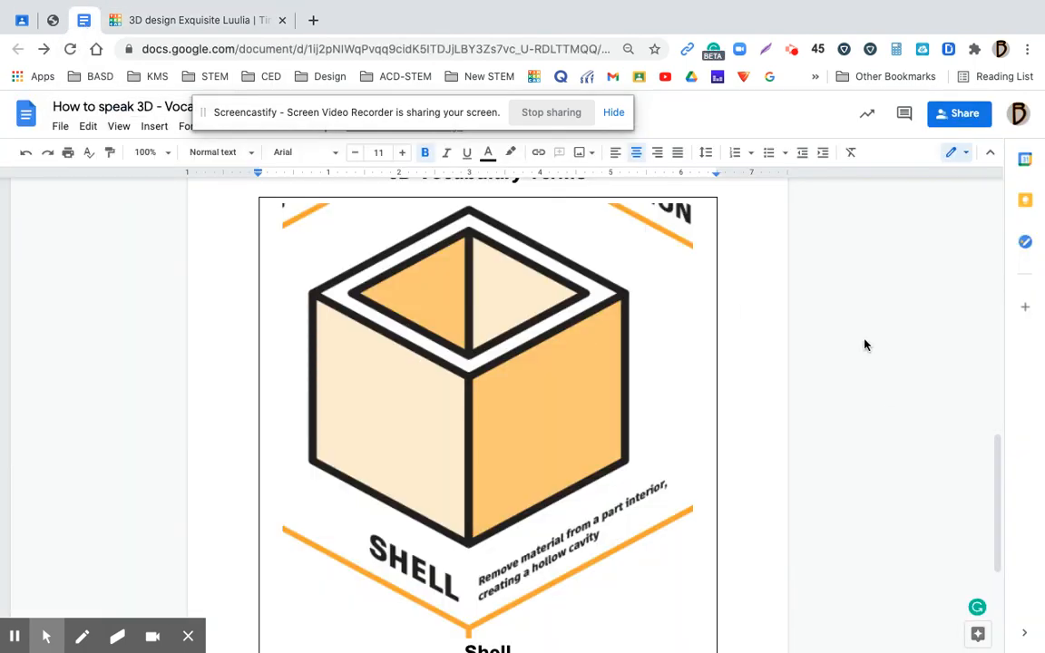
{"action": "left_click", "coordinate": [791, 52]}
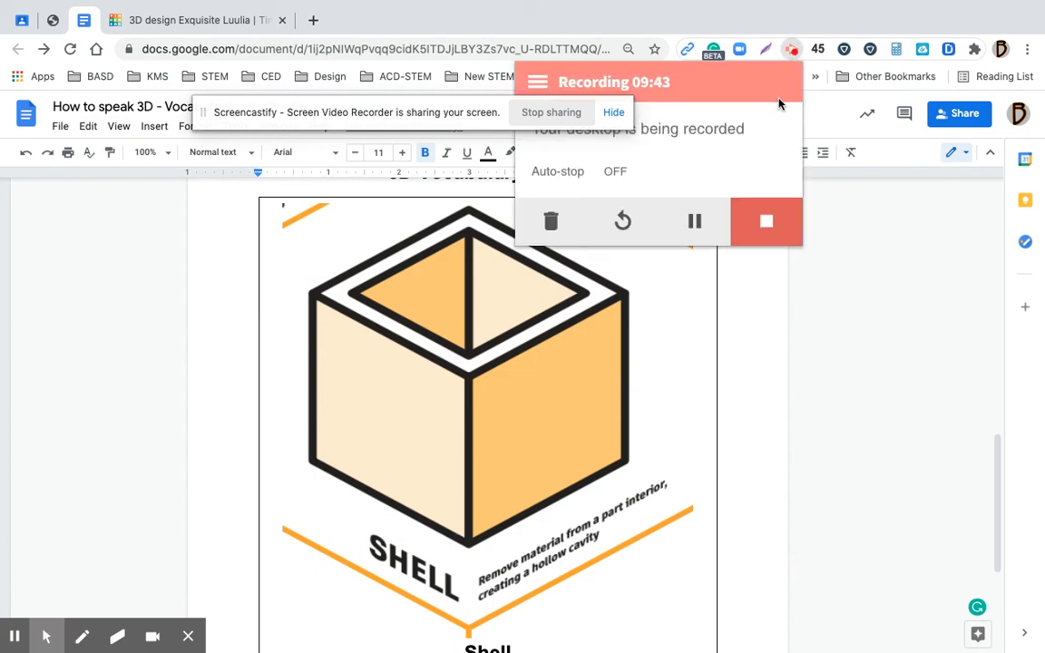